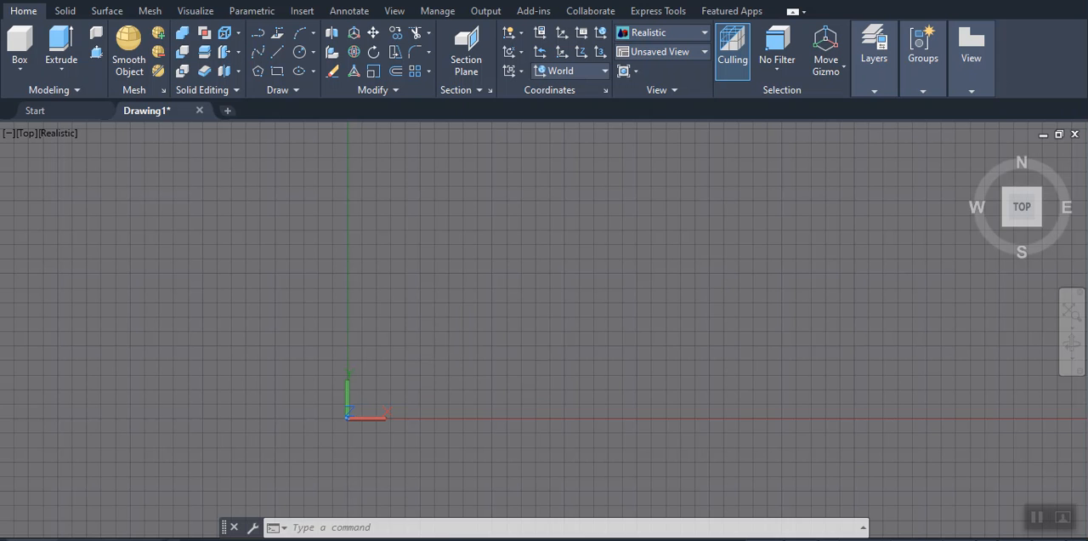
Paste the copied hexagon reference image into the drawing above the X axis and dismiss the OLE text size settings
key("ctrl+v")
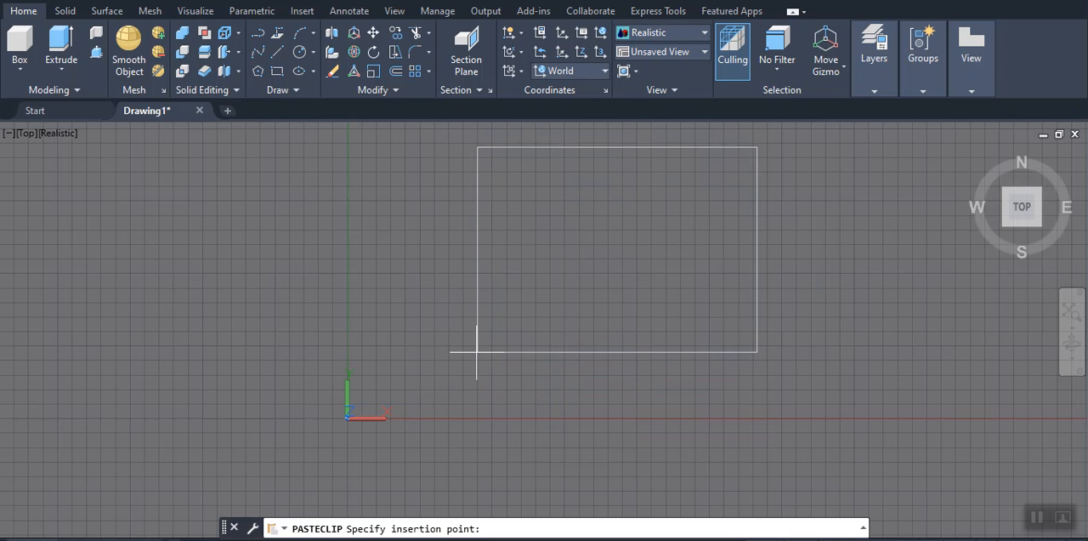
left_click(409, 369)
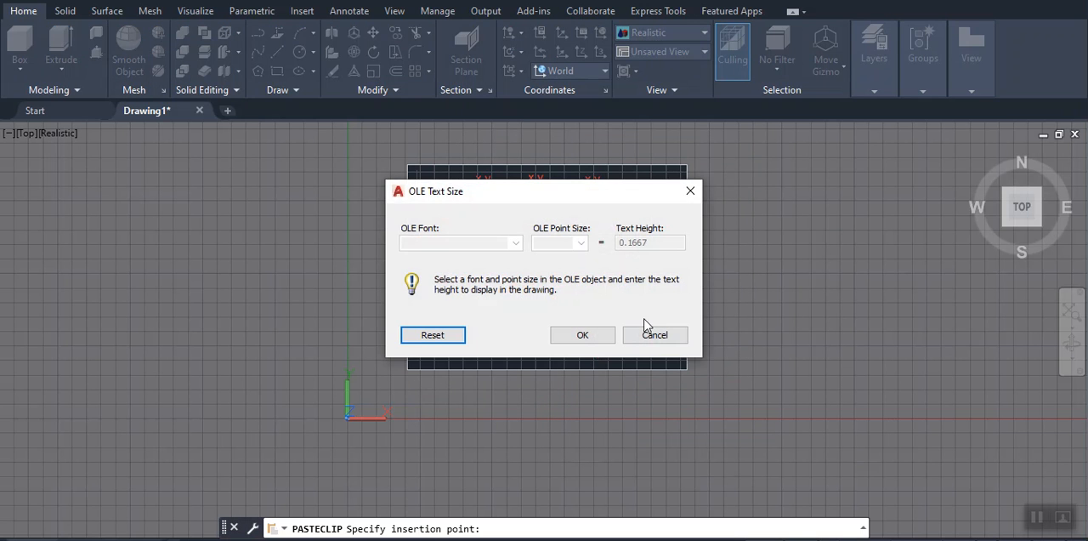
left_click(690, 190)
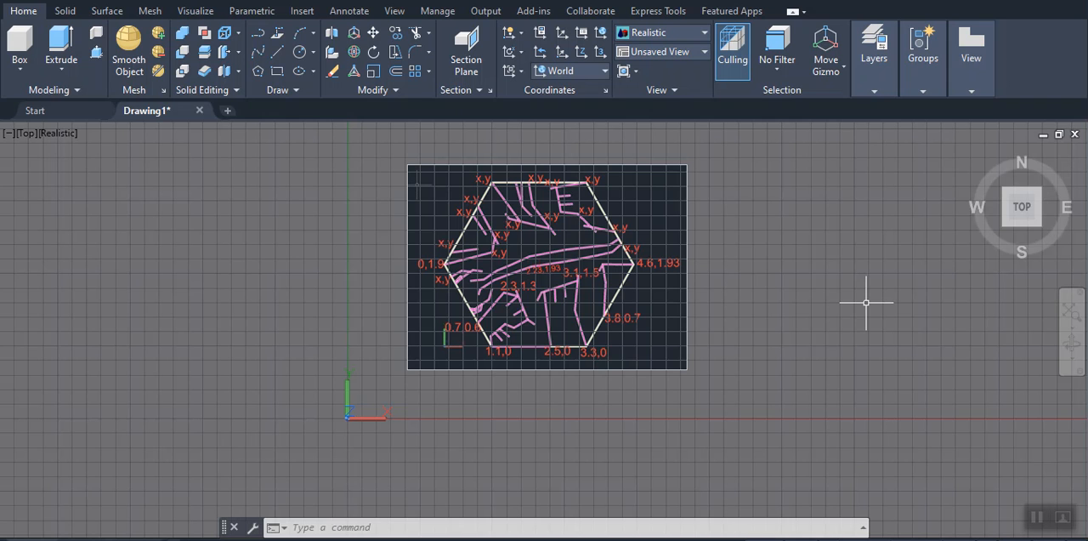
Move the pasted image from the origin marker shown in its lower corner to the coordinates 0,0
type("m")
key("Return")
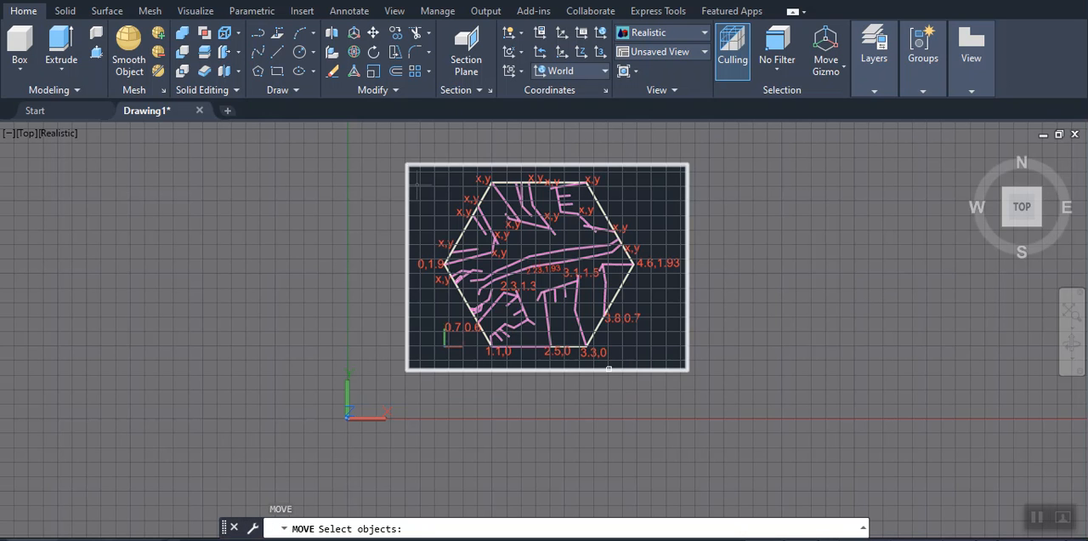
left_click(609, 369)
key("Return")
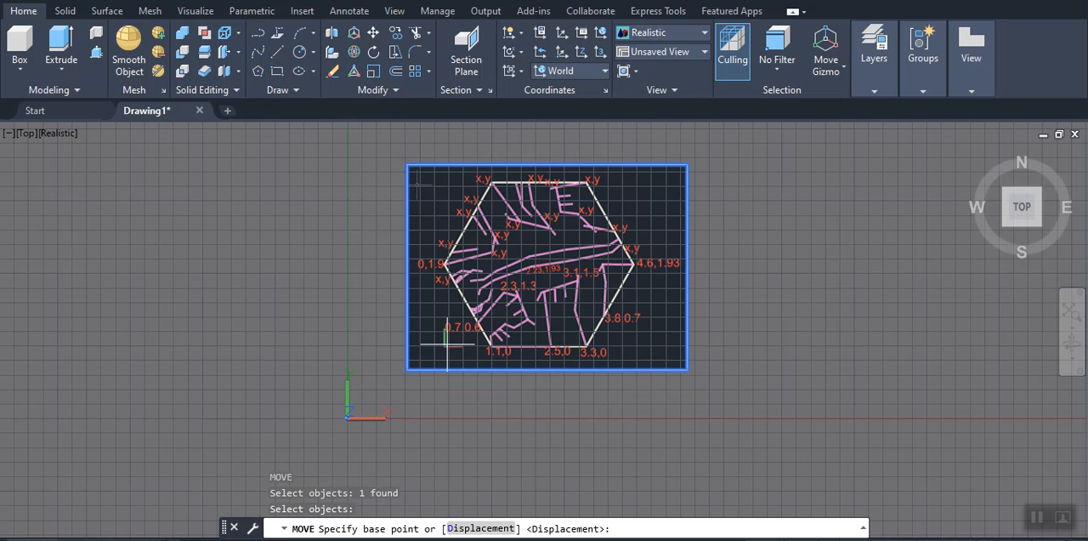
scroll(444, 345, "up", 5)
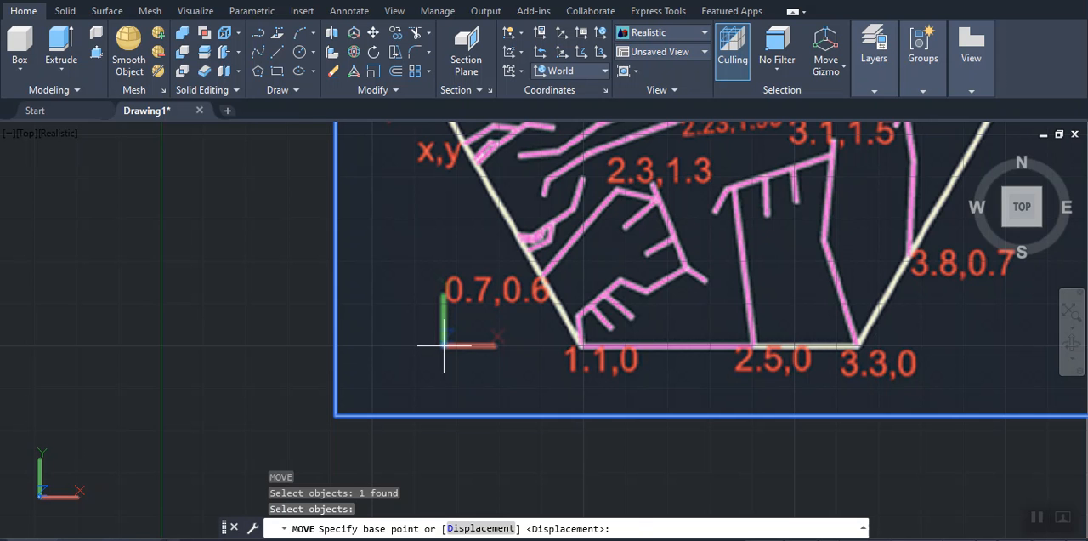
left_click(442, 347)
scroll(448, 345, "down", 5)
scroll(459, 334, "down", 3)
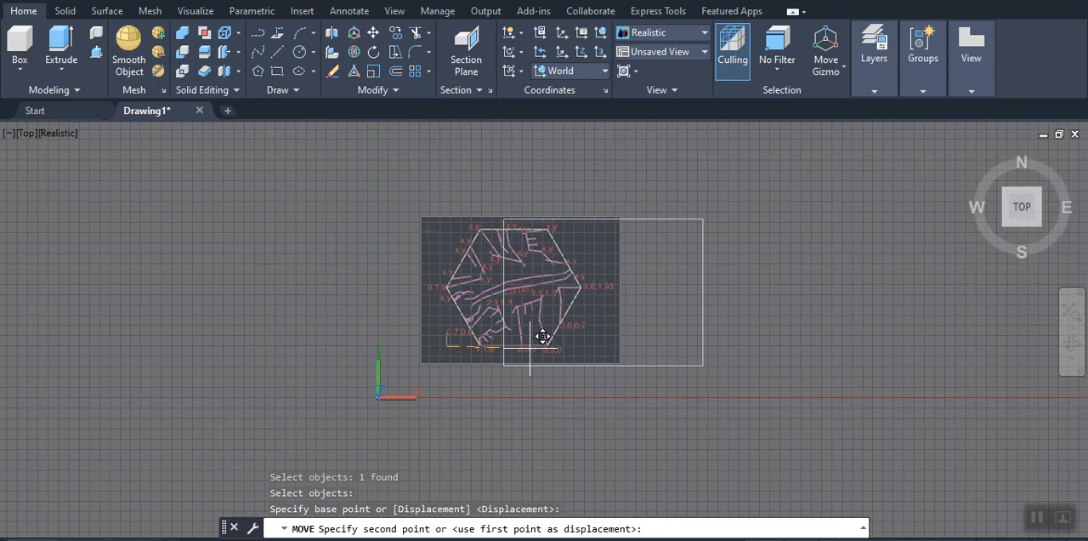
type("0")
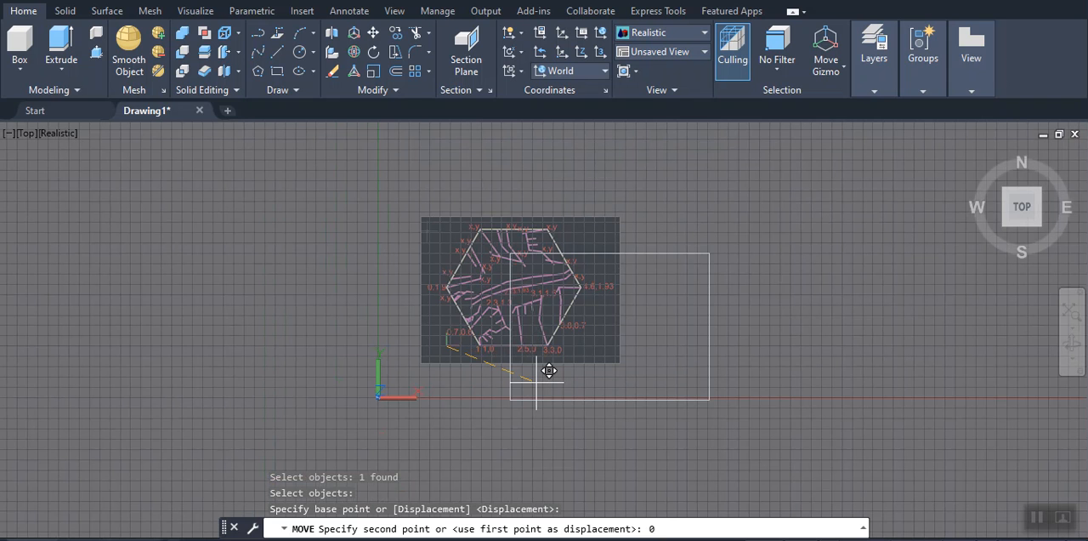
type(",0")
key("Return")
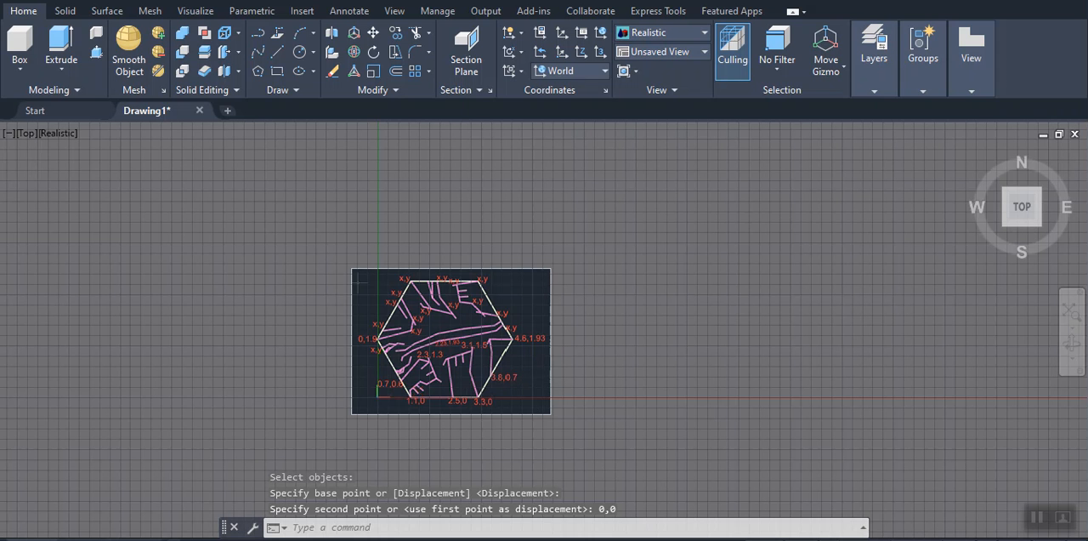
scroll(459, 391, "up", 3)
middle_click_drag(457, 388, 522, 329)
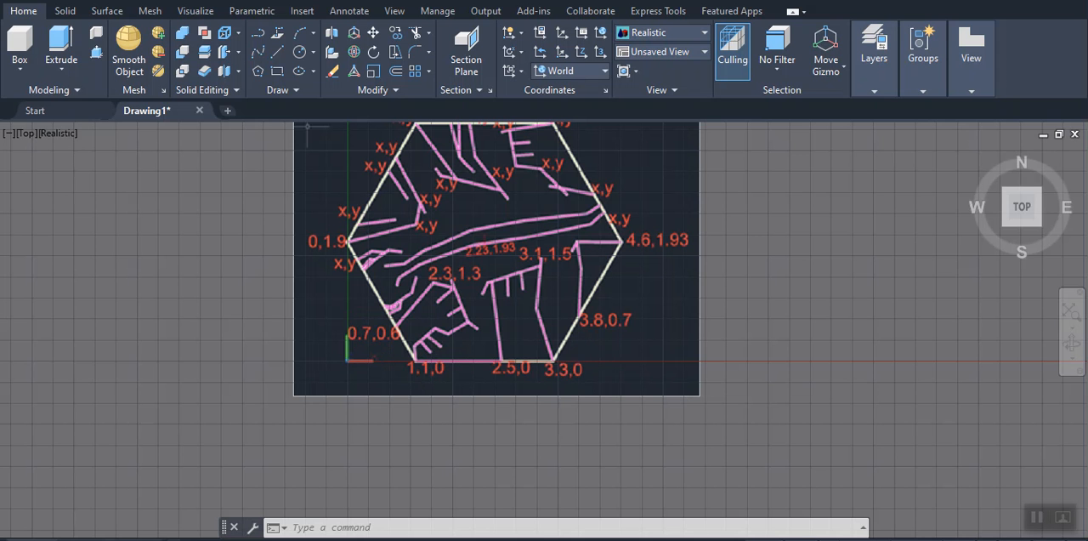
scroll(564, 365, "up", 1)
scroll(564, 365, "down", 2)
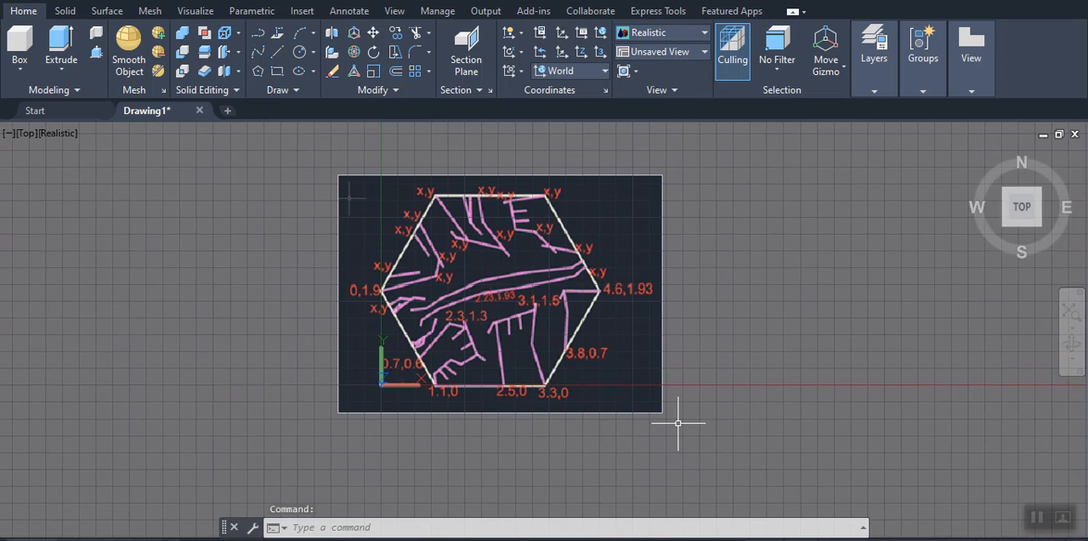
type("scale")
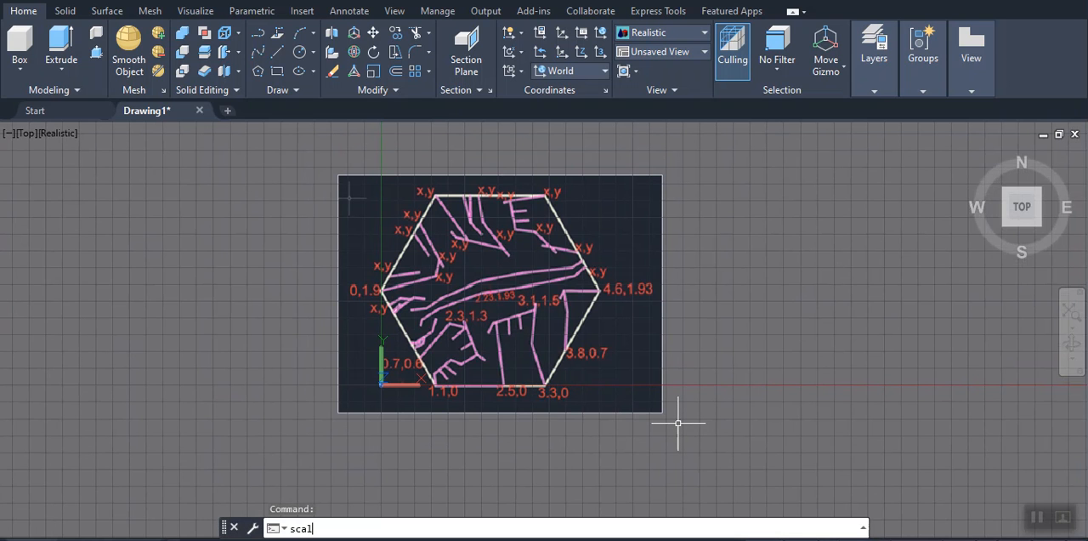
key("Escape")
key("Escape")
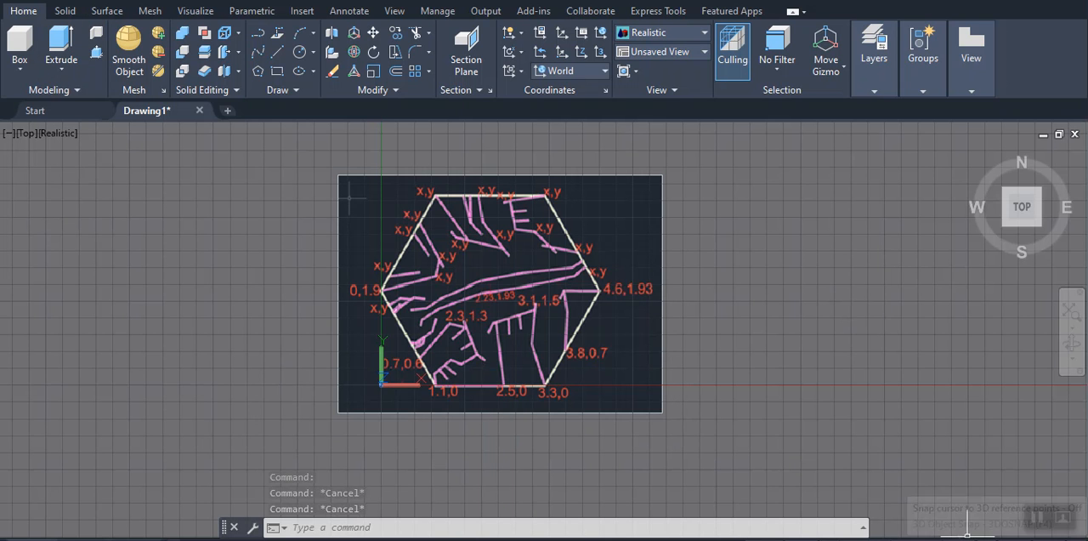
Switch the workspace to Drafting & Annotation
left_click(1014, 537)
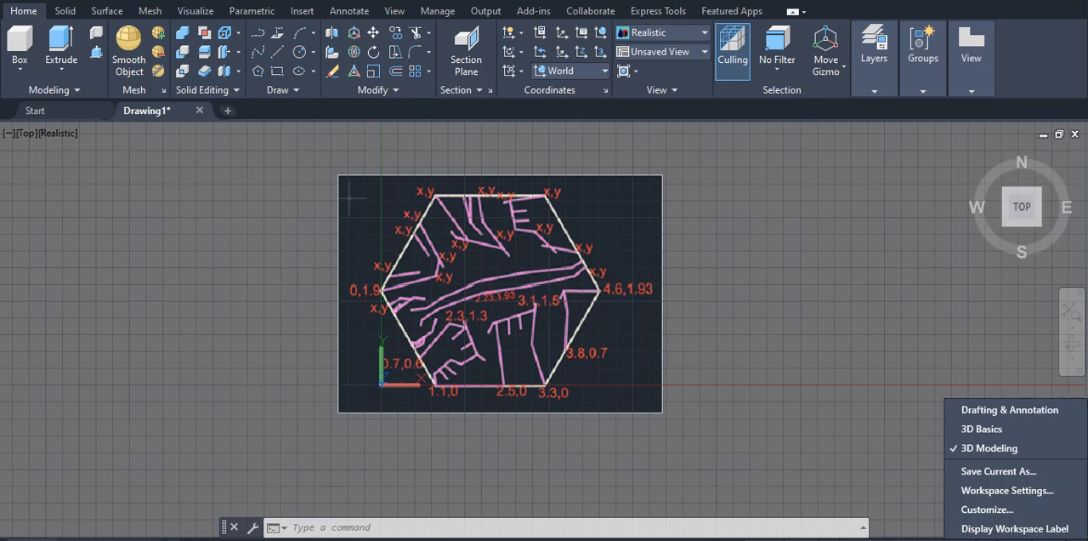
left_click(991, 417)
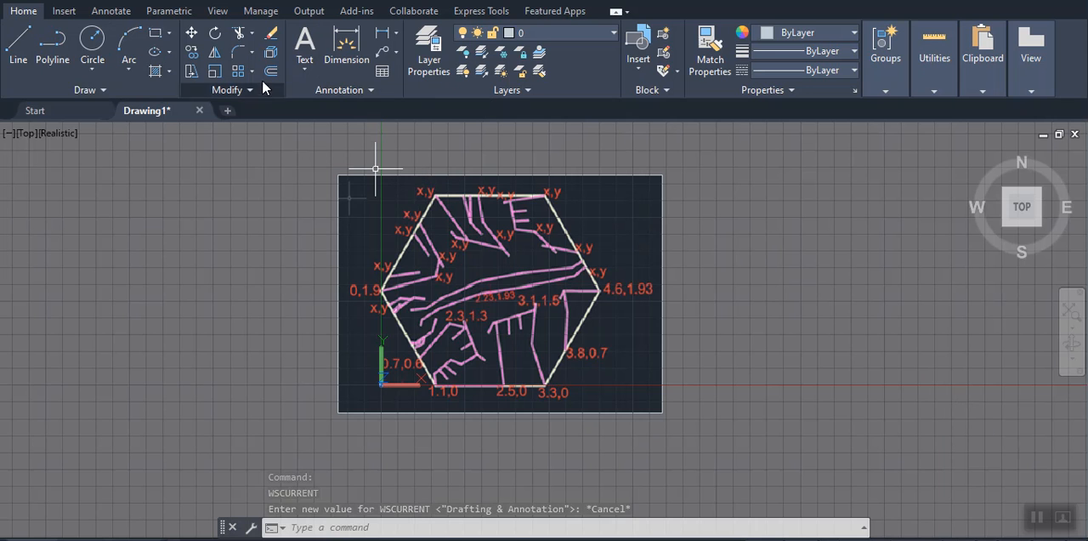
Try to scale the image about 0,0 by reference, using the hexagon's base from 1.1,0 to 3.3,0 with a new length of 2.2
left_click(214, 72)
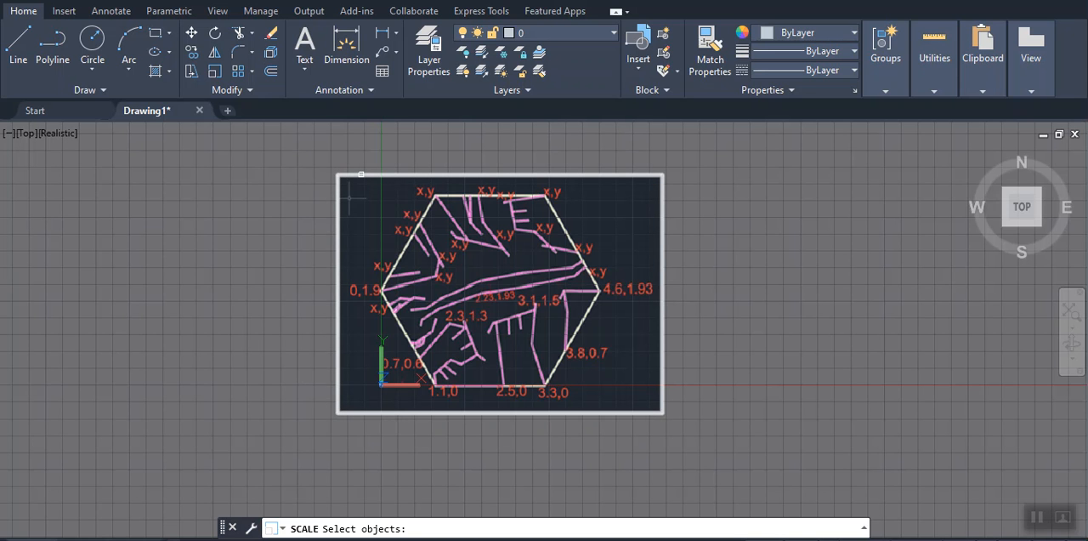
left_click(360, 173)
key("Return")
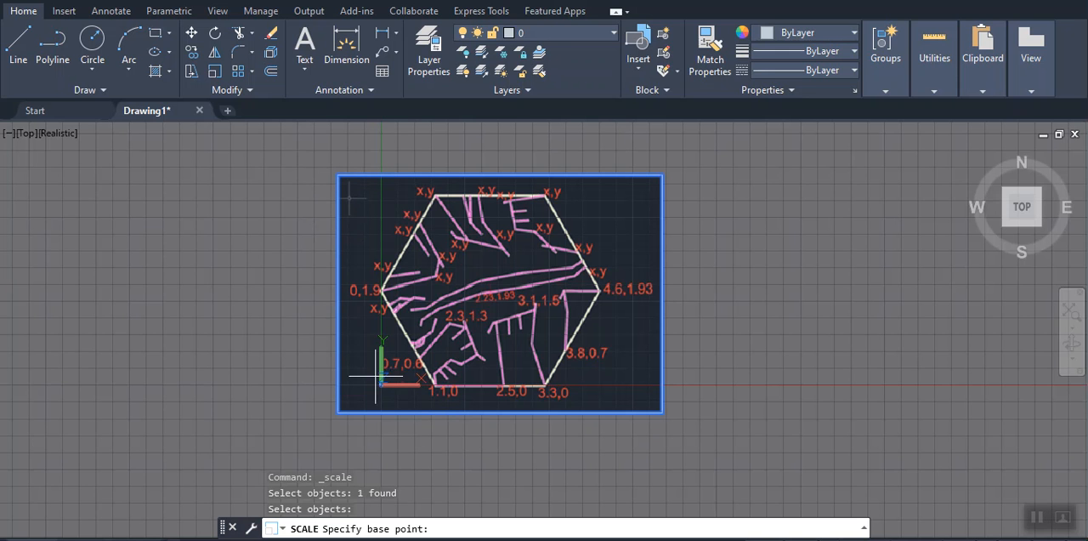
type("0,0")
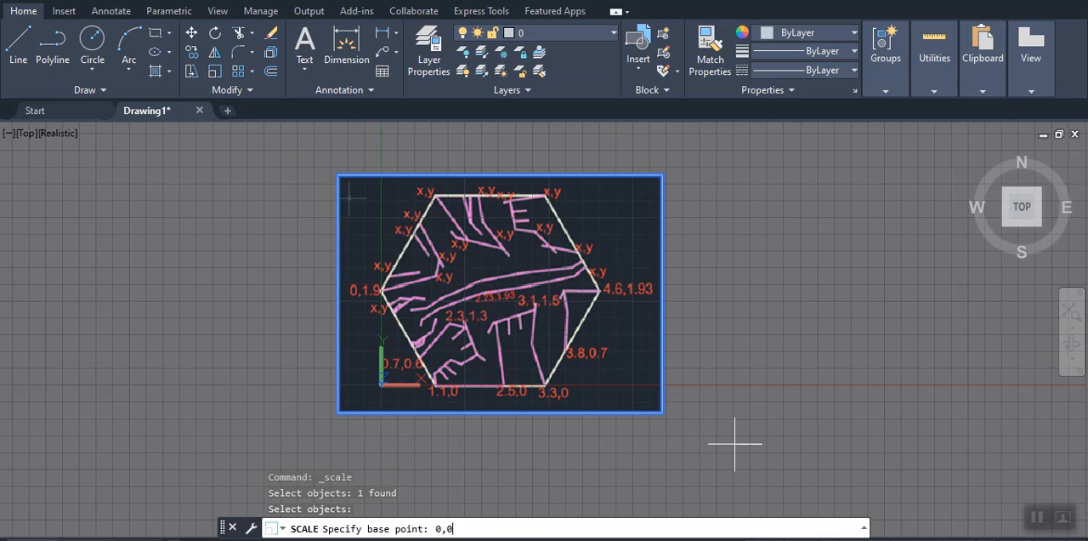
key("Return")
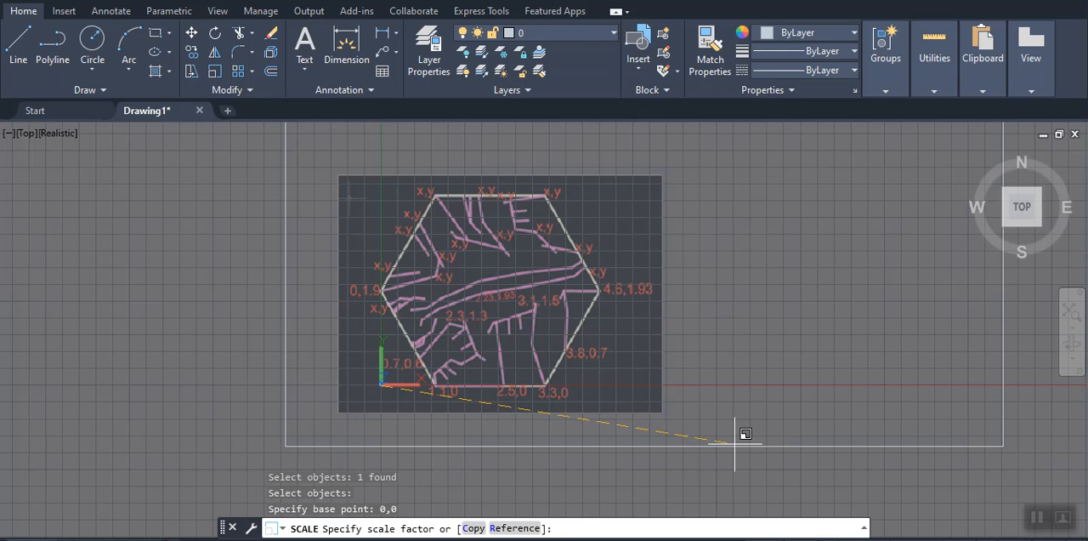
left_click(514, 528)
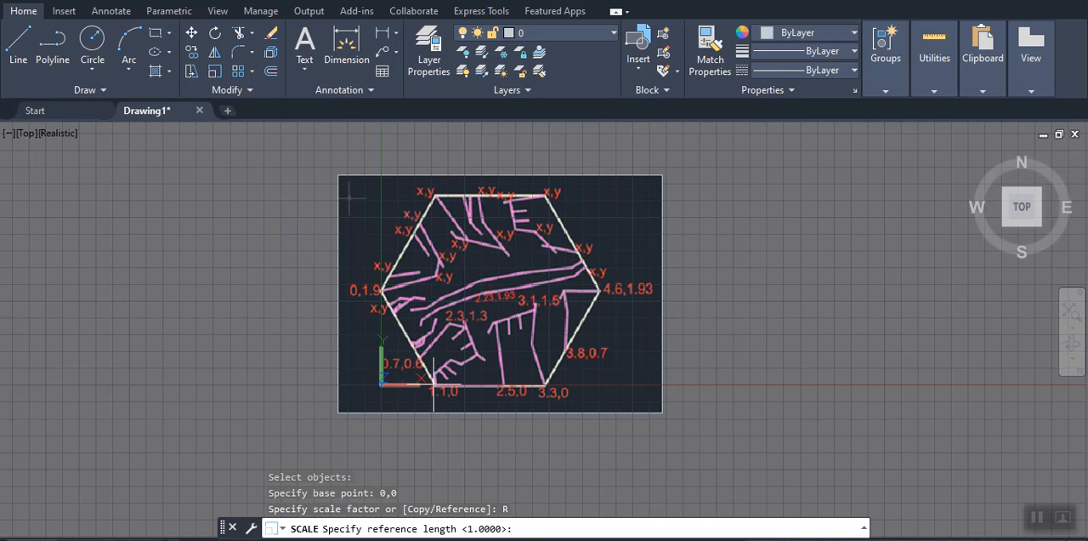
scroll(433, 379, "down", 3)
scroll(429, 381, "up", 7)
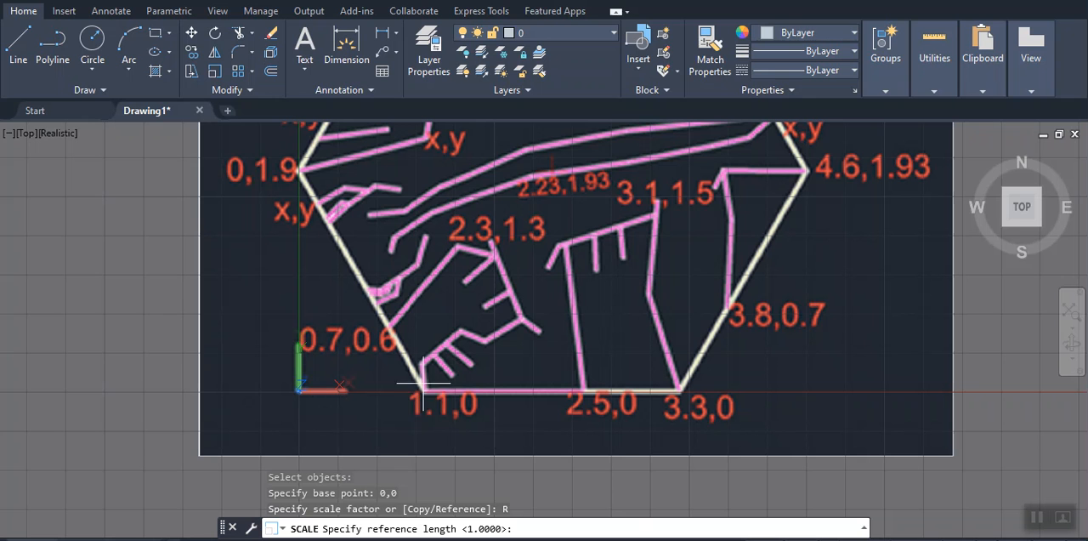
left_click(422, 392)
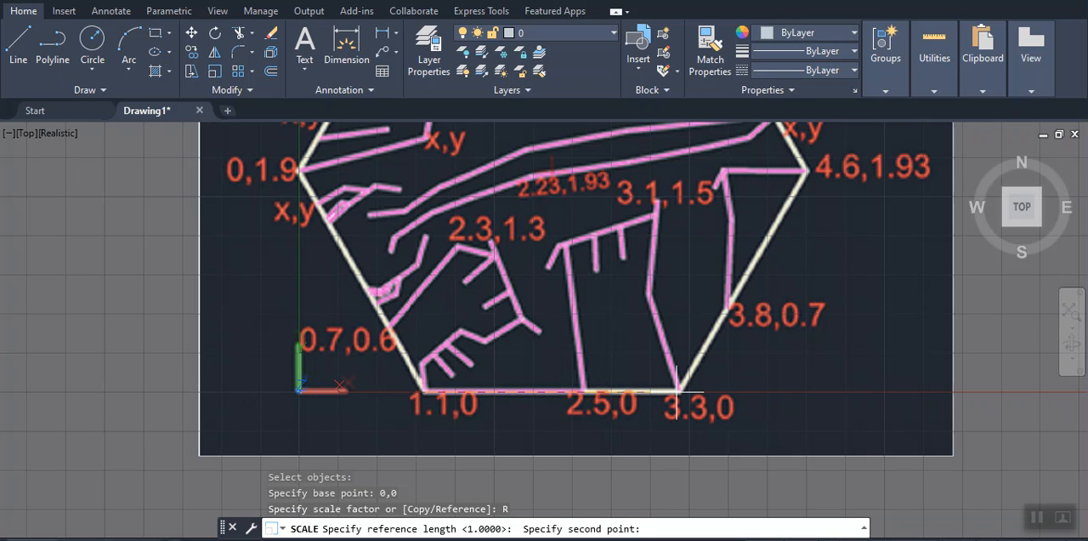
left_click(678, 392)
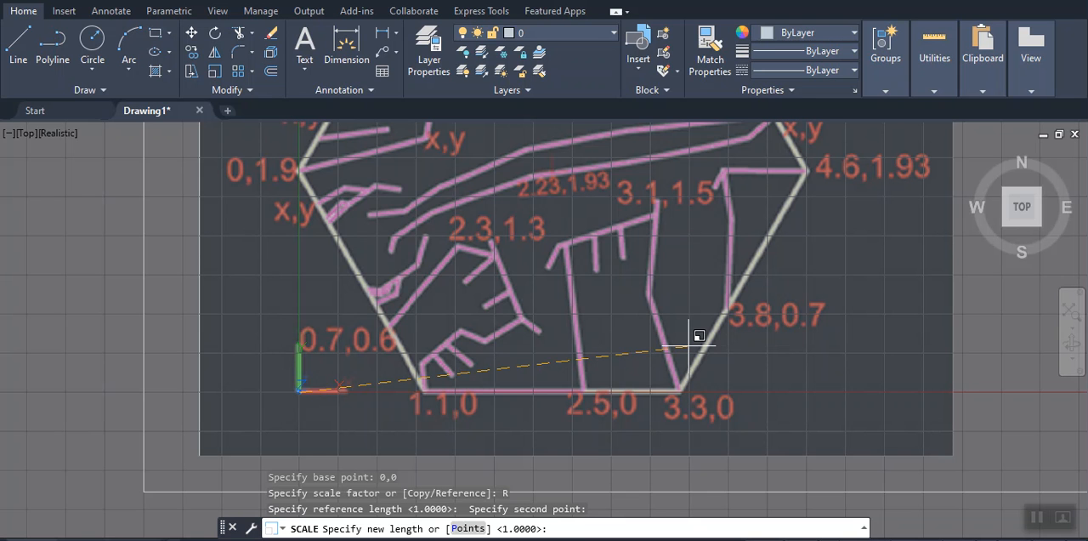
type("2.2")
key("Return")
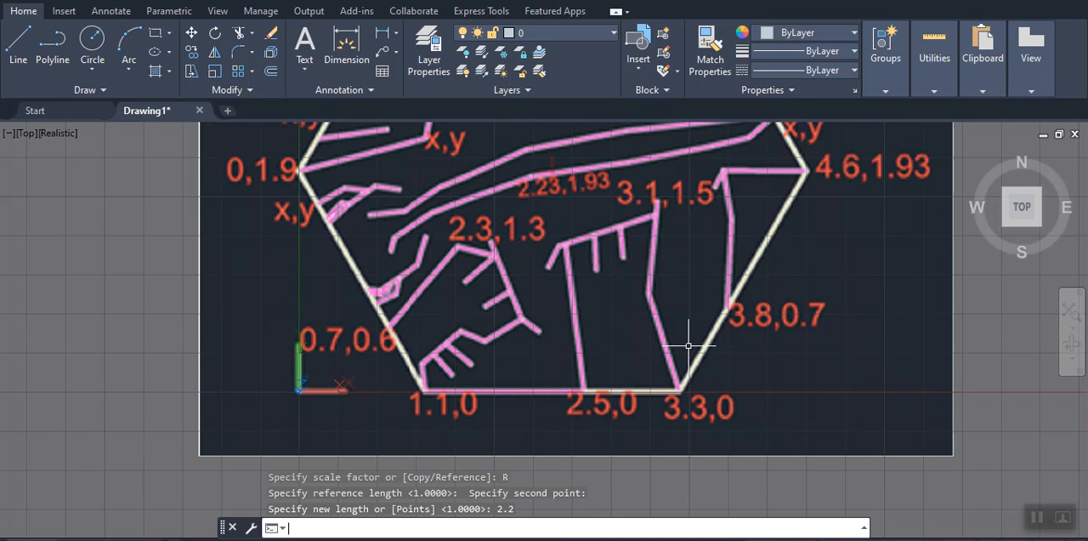
Measure the hexagon's base between the corners labelled 1.1,0 and 3.3,0 with DIST, then repeat the measurement
type("DIST")
key("Return")
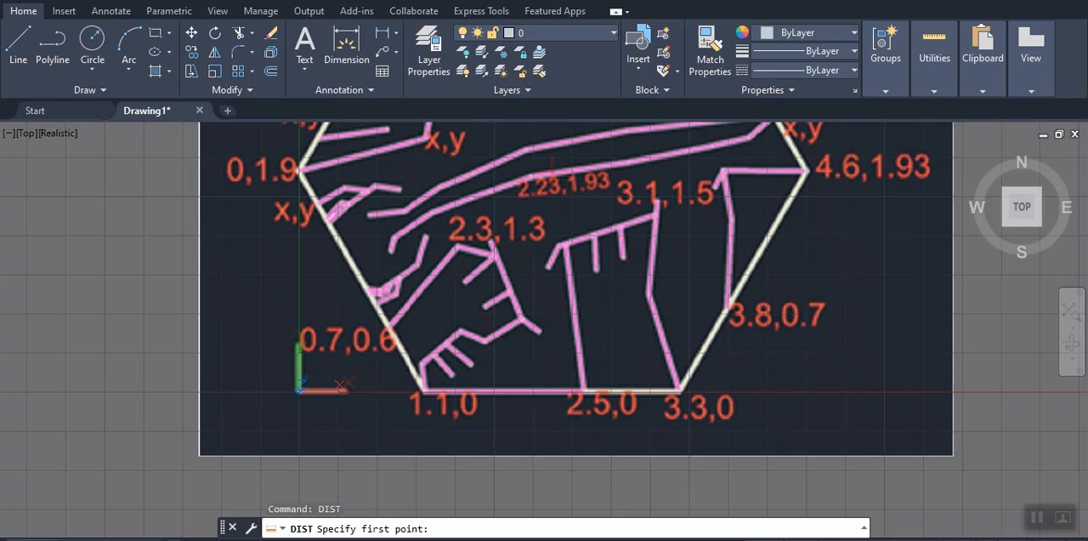
left_click(424, 391)
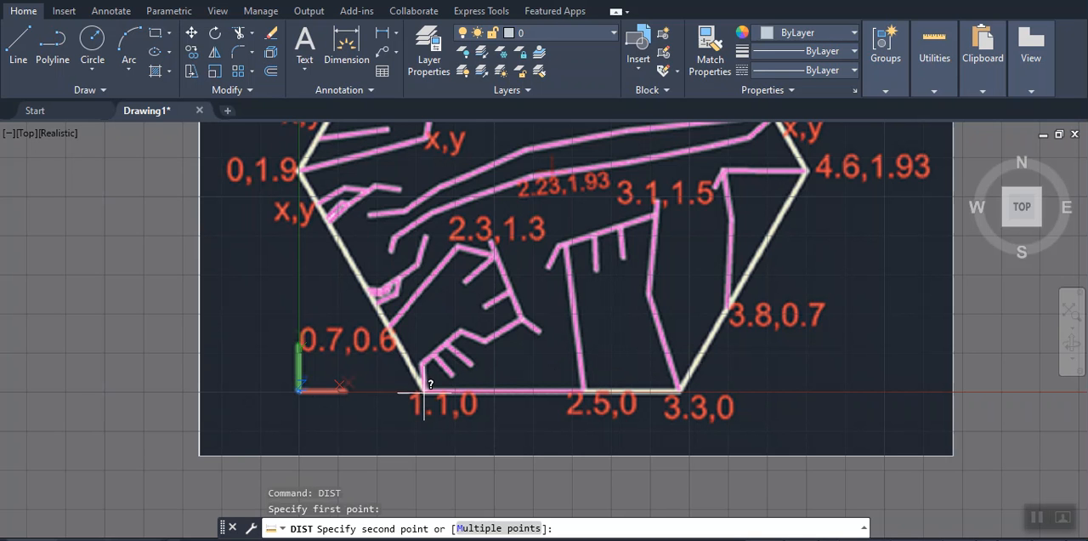
left_click(680, 391)
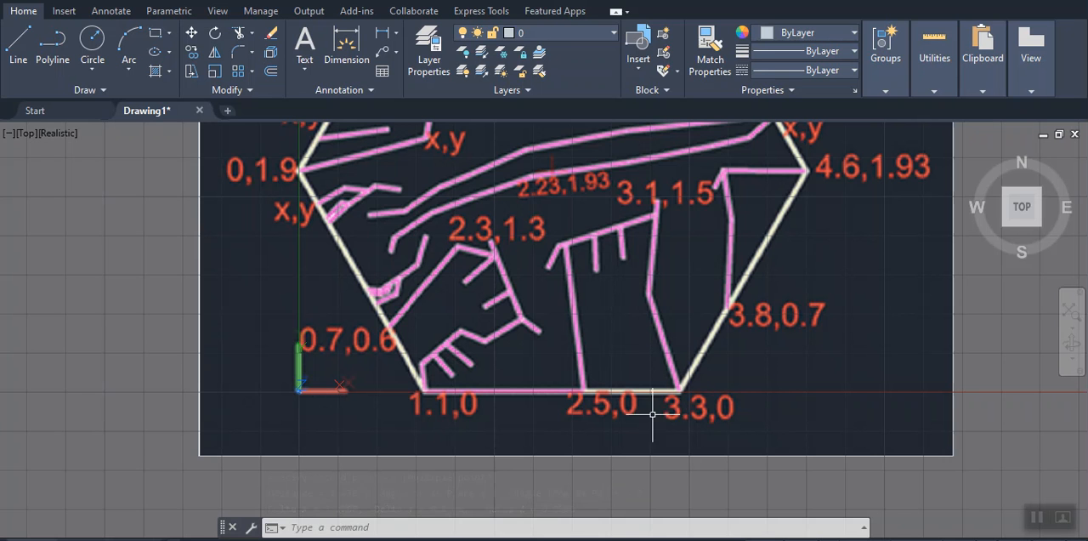
type("dis")
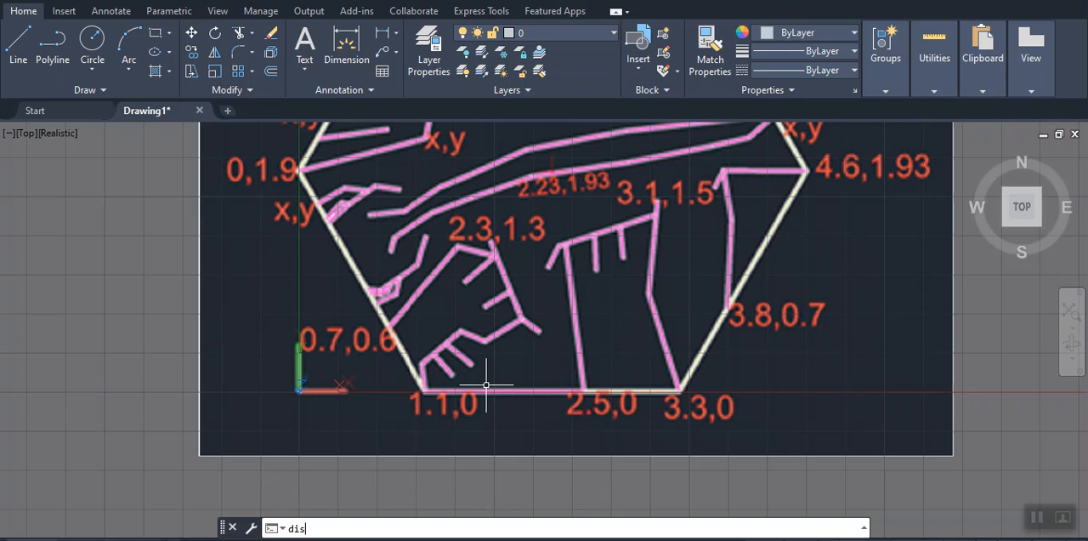
key("Return")
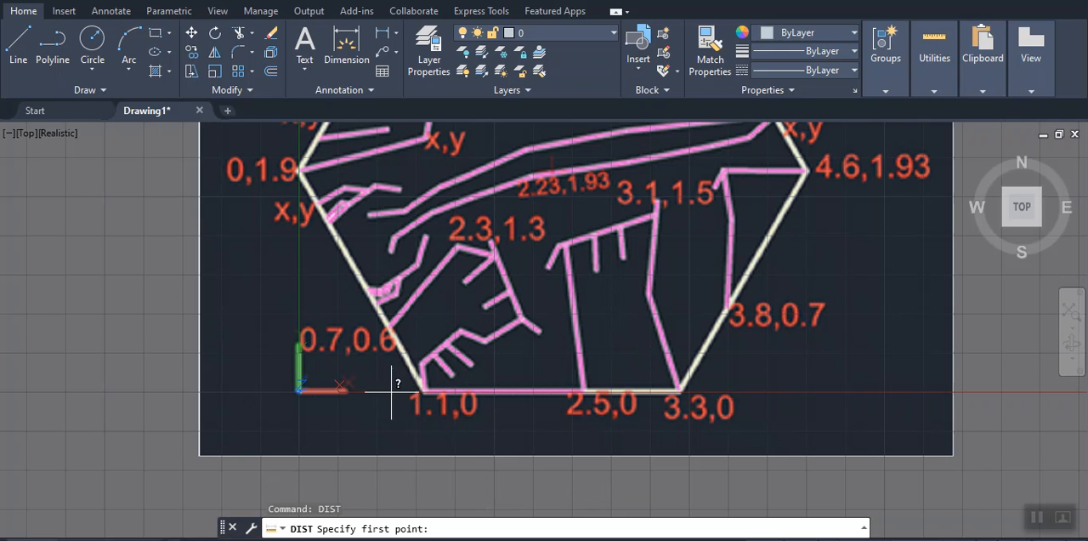
left_click(421, 391)
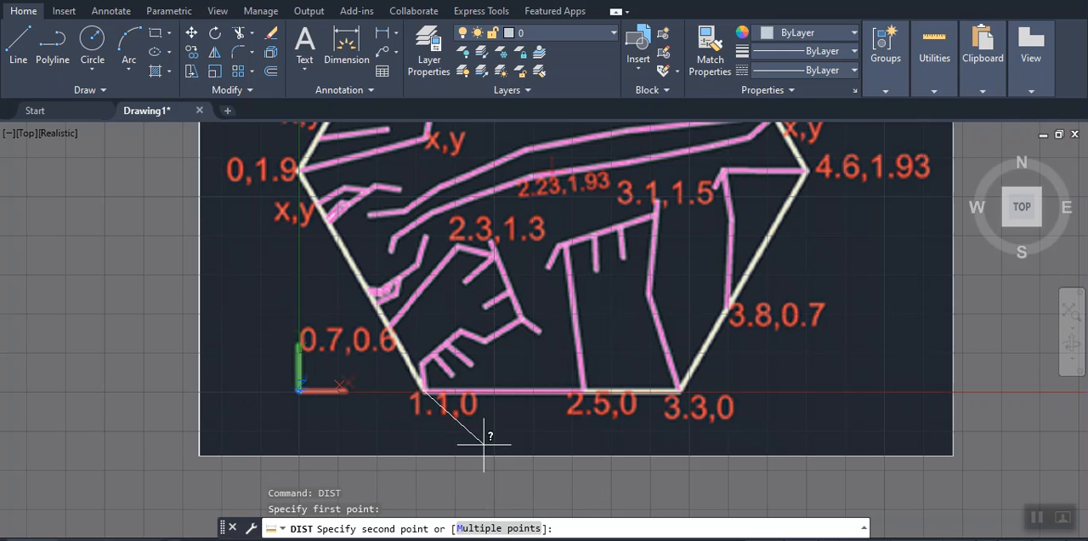
left_click(677, 391)
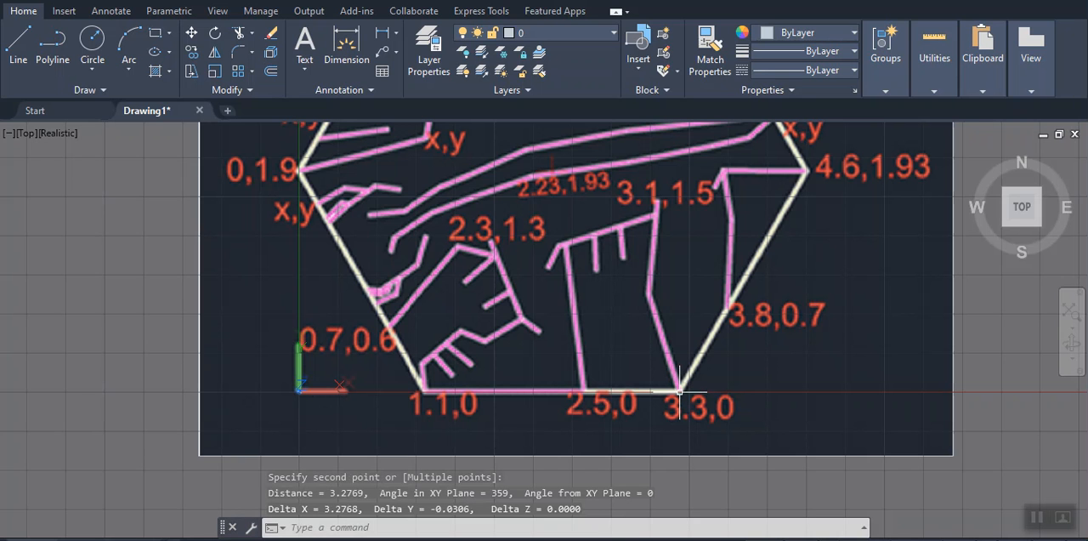
Scale the image by reference about the corner labelled 1.1,0, using the hexagon's base from 1.1,0 to 3.3,0 with a new length of 2.2
scroll(681, 387, "down", 3)
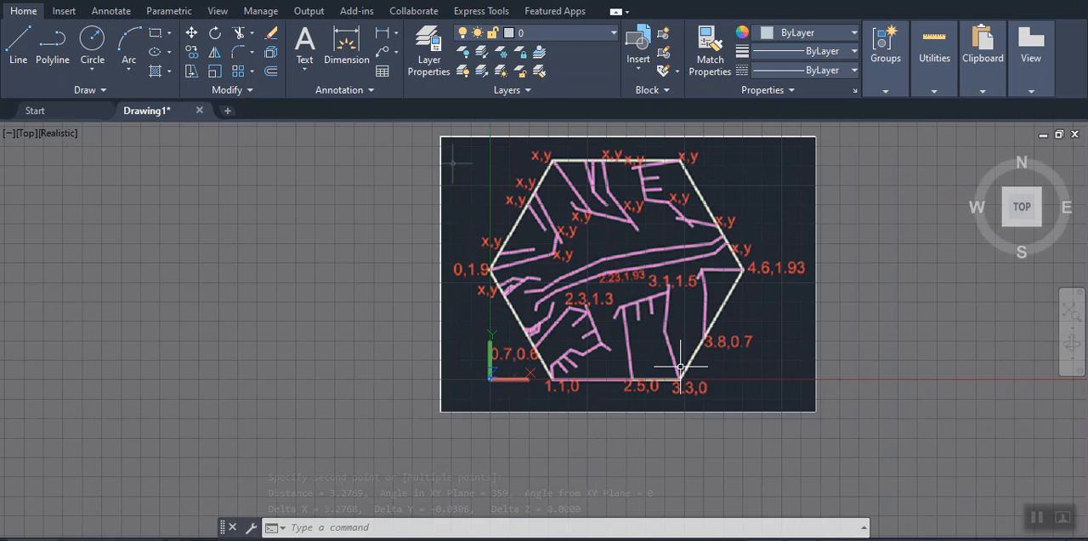
middle_click_drag(680, 367, 632, 401)
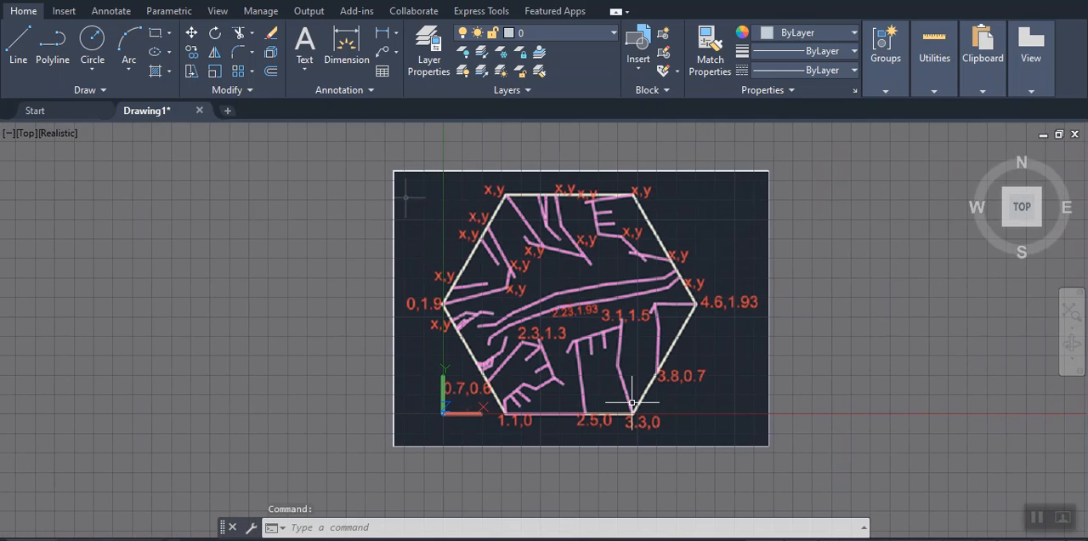
type("scale")
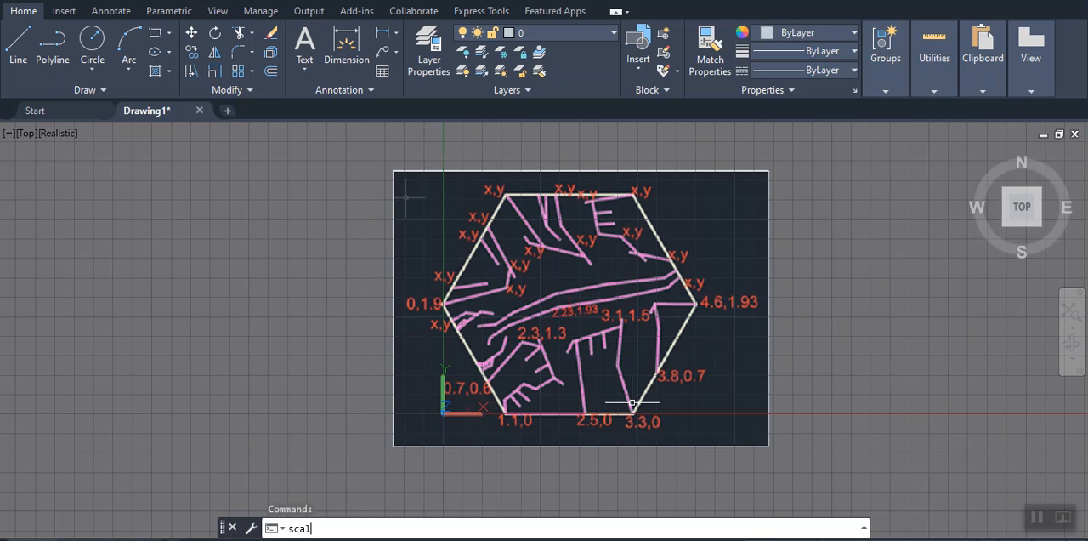
key("Return")
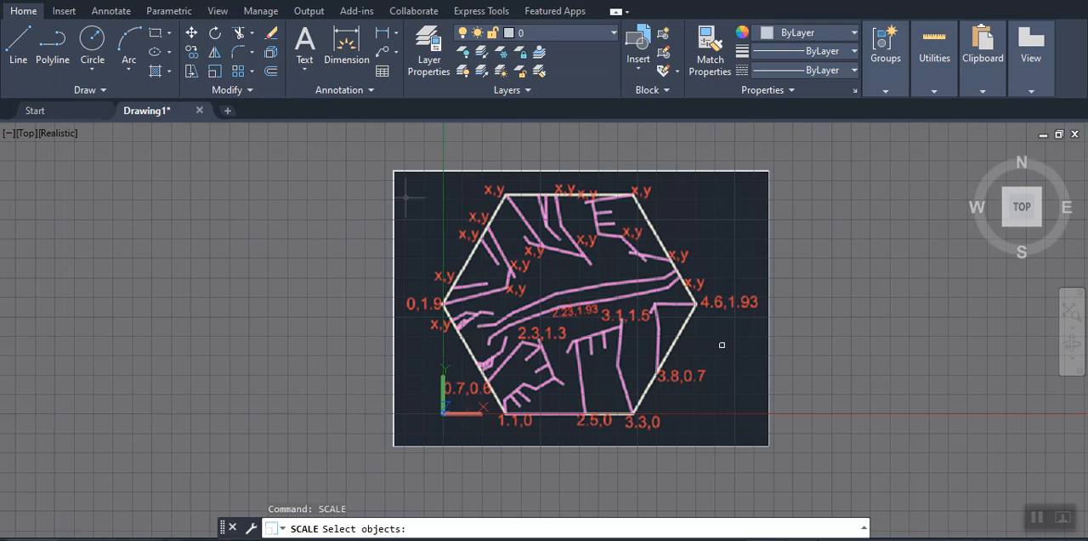
left_click(638, 443)
key("Return")
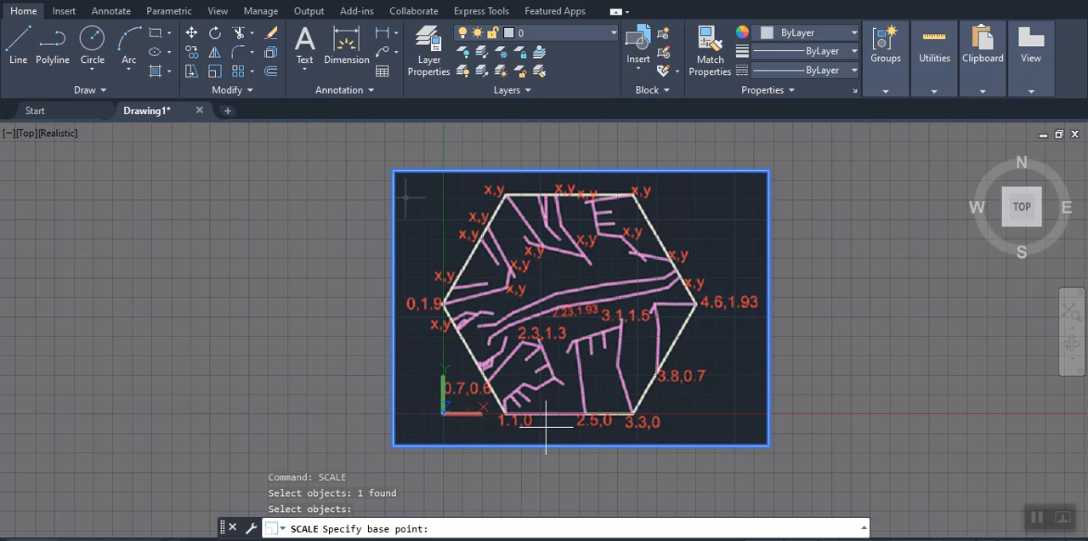
scroll(517, 422, "up", 3)
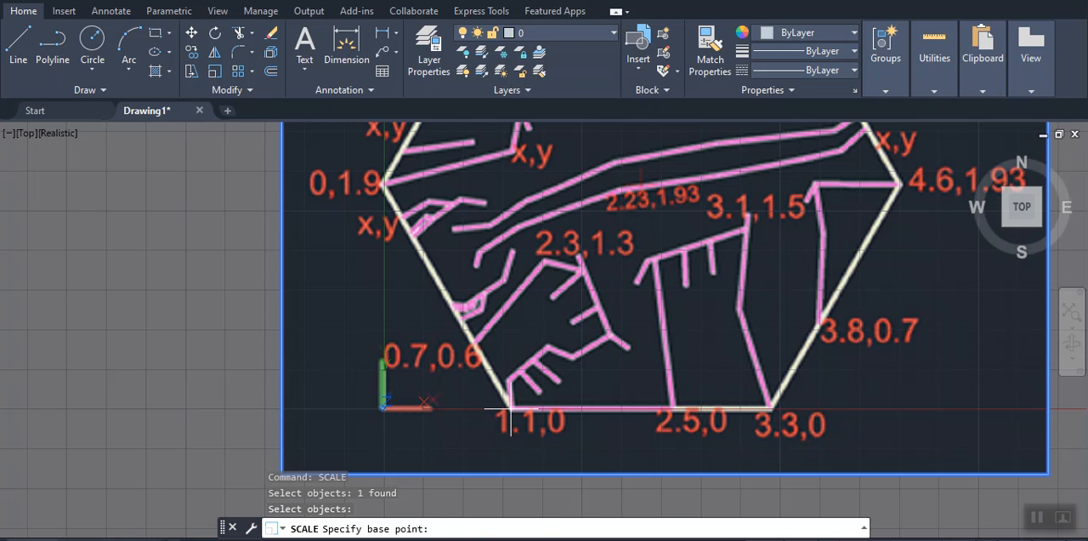
left_click(510, 409)
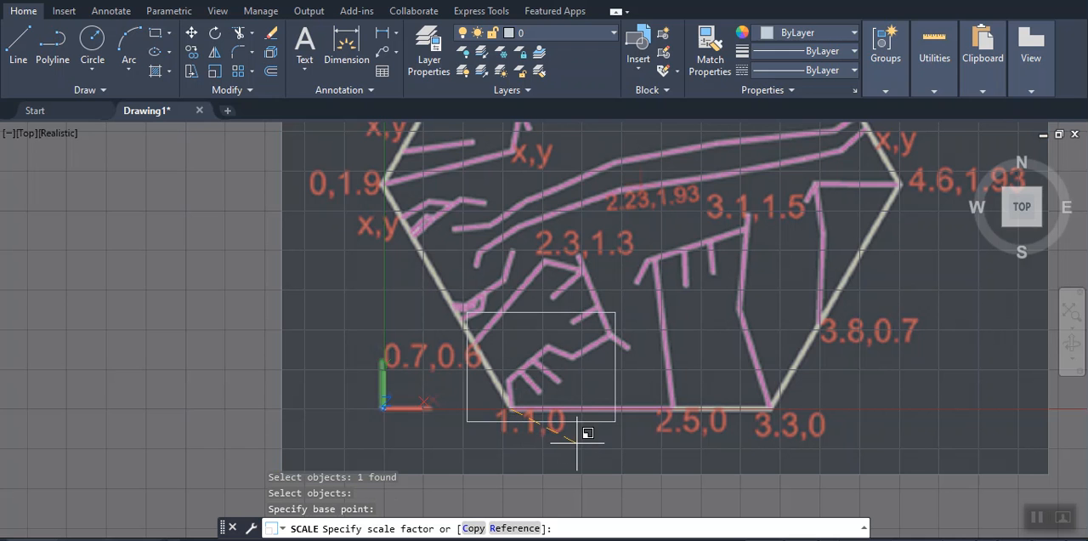
left_click(515, 528)
left_click(510, 409)
left_click(765, 409)
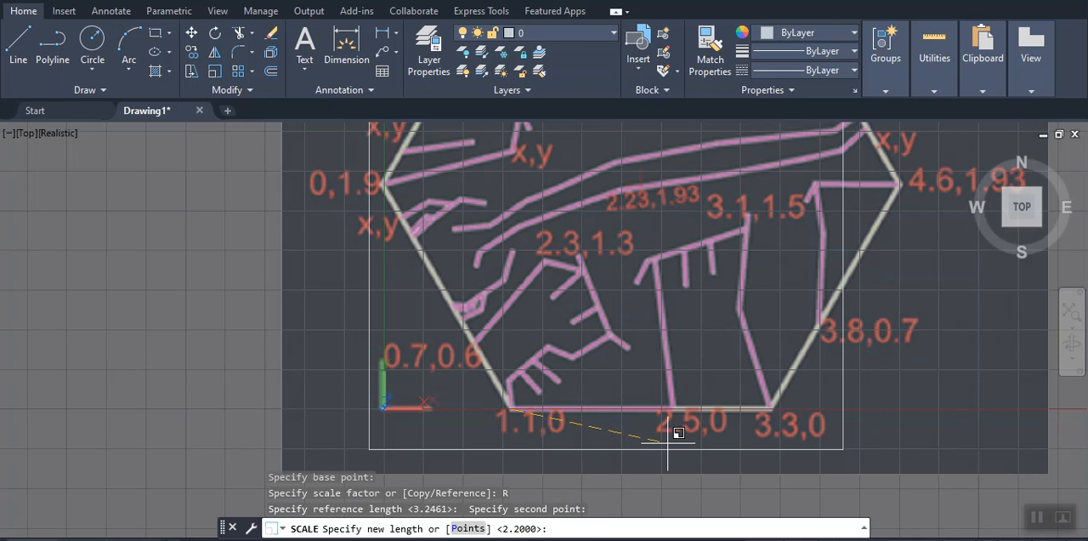
key("Return")
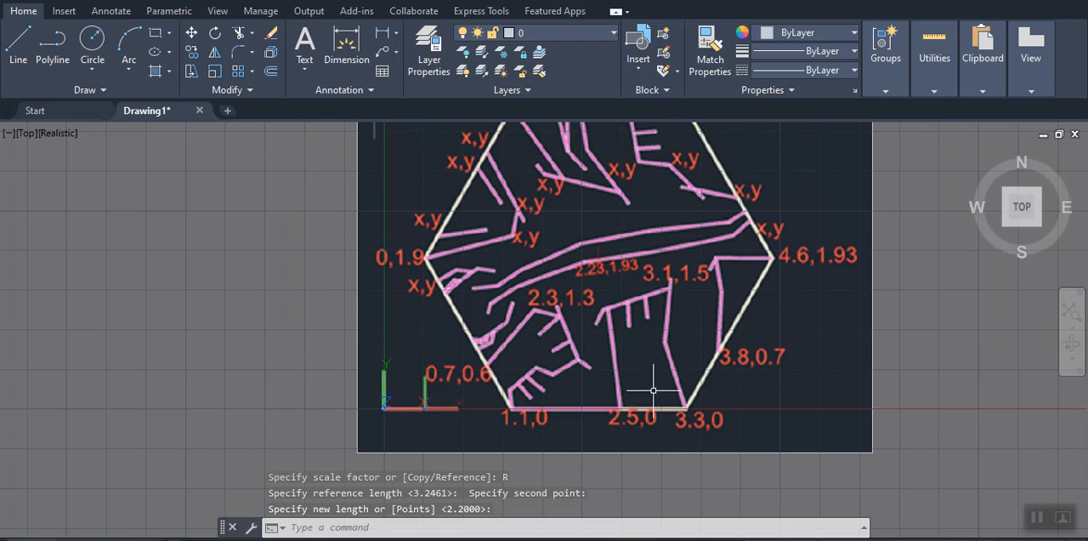
Set the current drawing color to yellow, index color 2
scroll(642, 391, "up", 2)
scroll(638, 382, "down", 5)
middle_click_drag(638, 386, 511, 374)
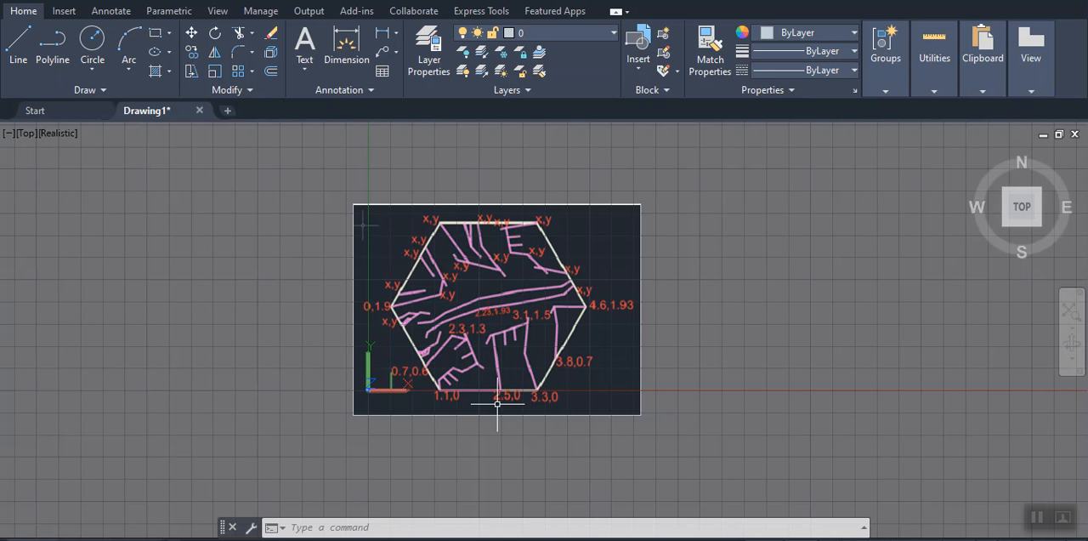
type("colo")
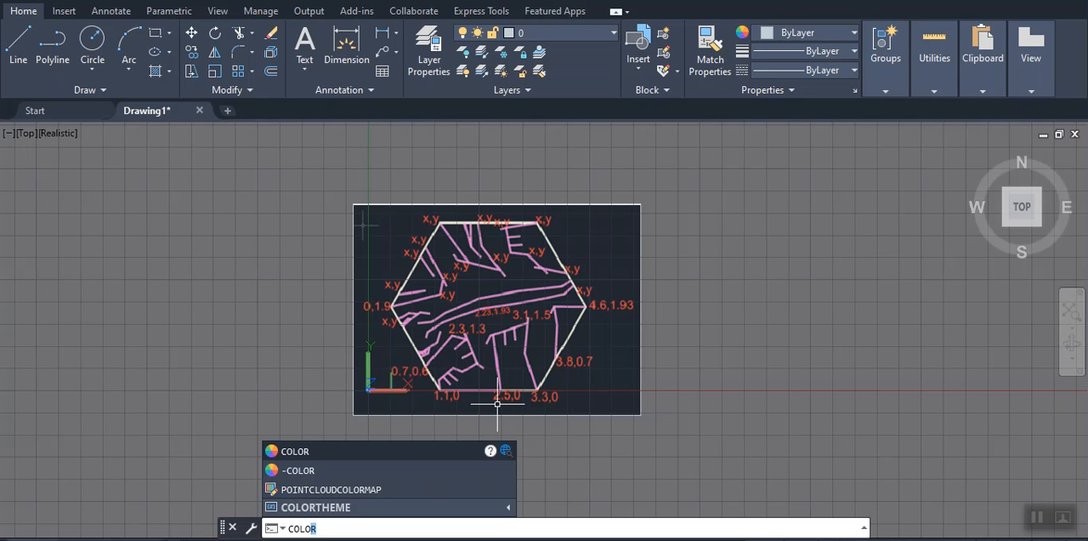
type("r")
key("Return")
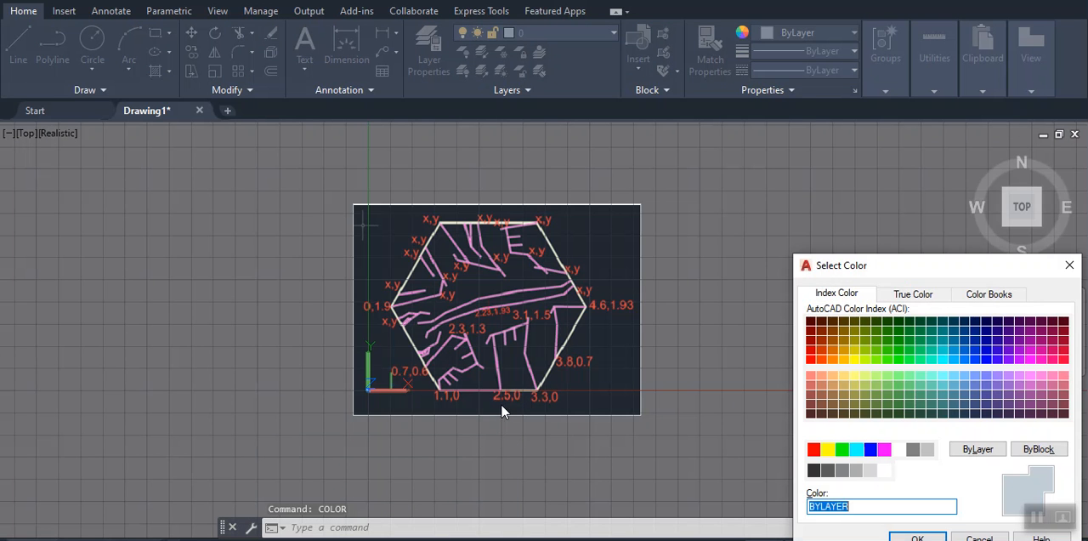
left_click(828, 450)
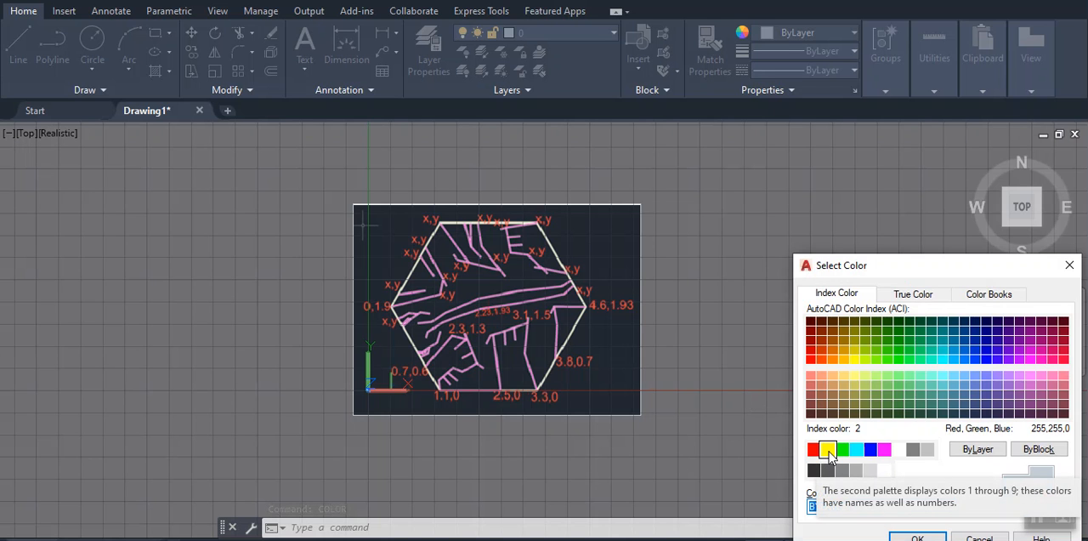
left_click(828, 450)
left_click(919, 537)
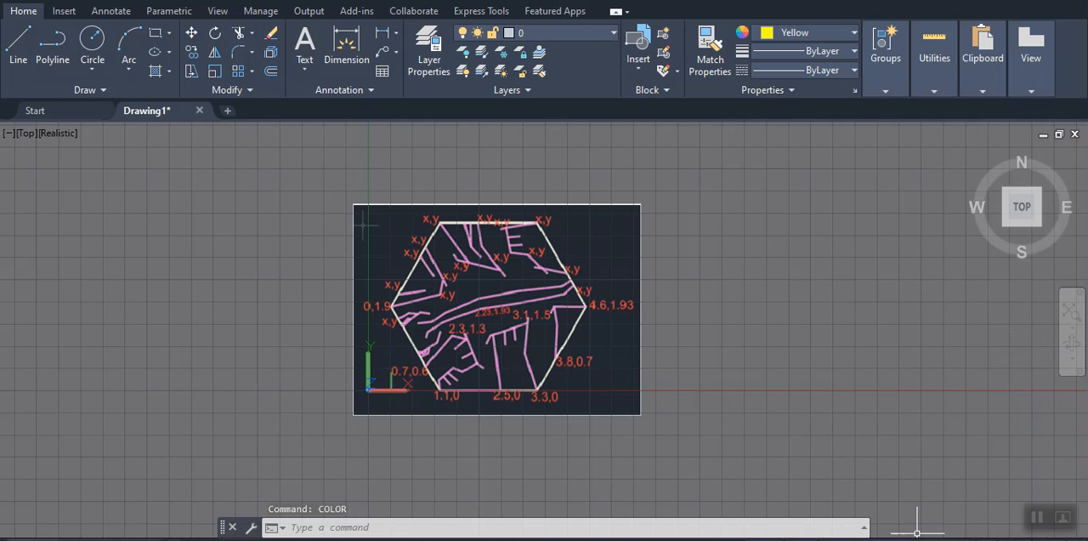
Draw a 6-sided polygon by its edge over the image's hexagon, from the corner labelled 1.1,0 to 3.3,0 with Ortho on
left_click(92, 69)
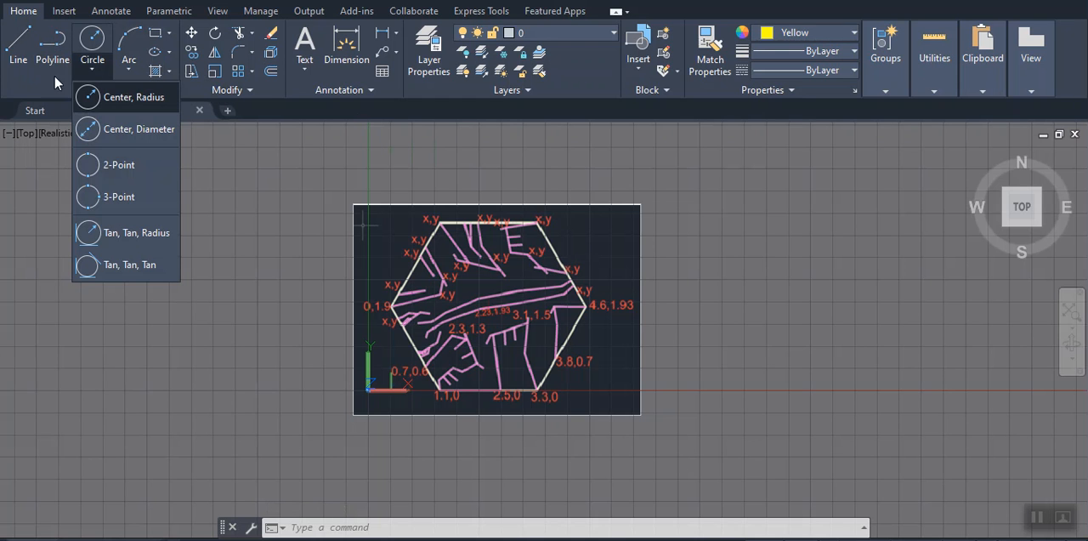
left_click(168, 33)
left_click(168, 36)
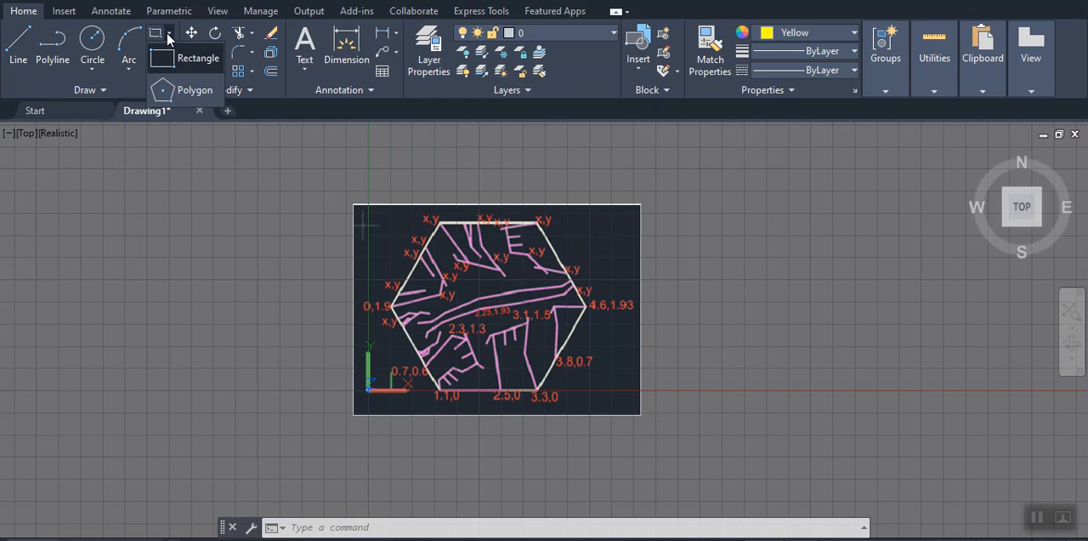
left_click(167, 89)
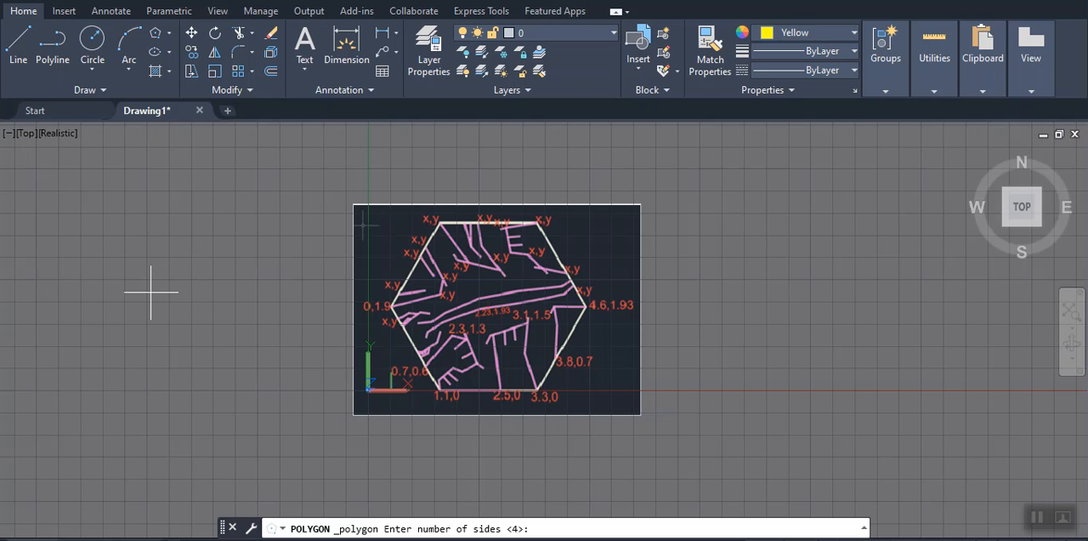
type("6")
key("Return")
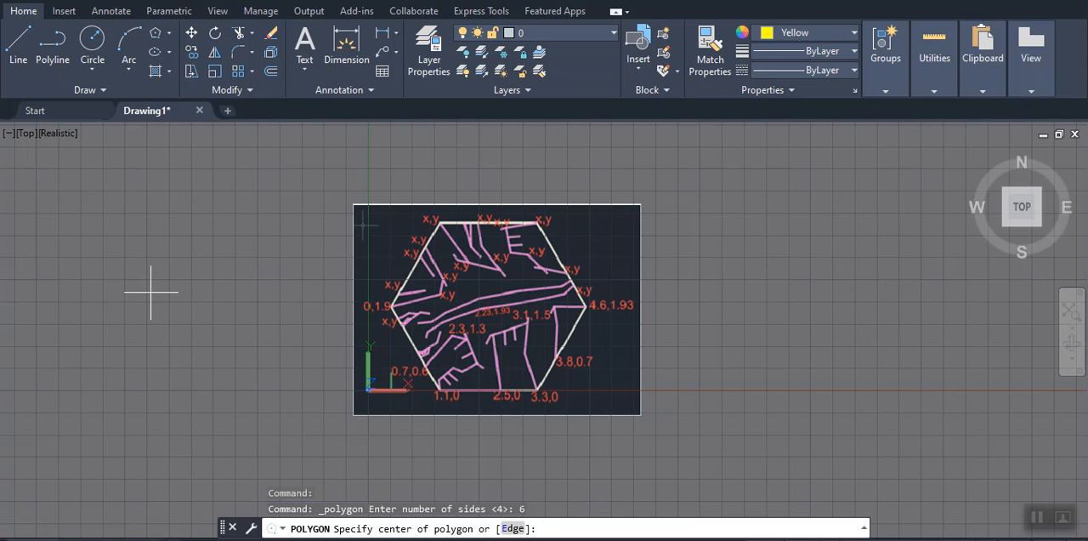
left_click(513, 529)
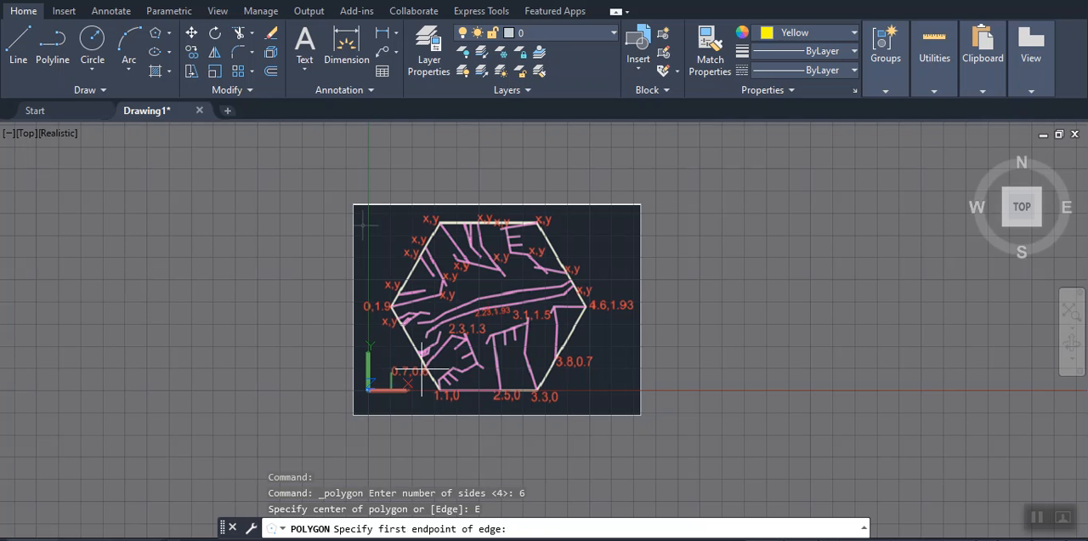
scroll(437, 391, "down", 1)
scroll(438, 389, "up", 5)
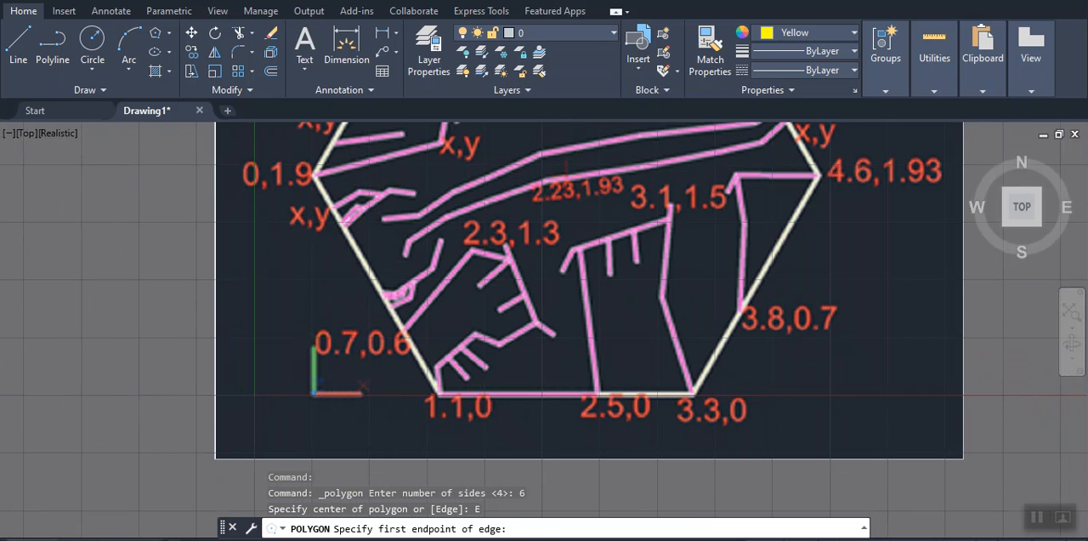
left_click(436, 394)
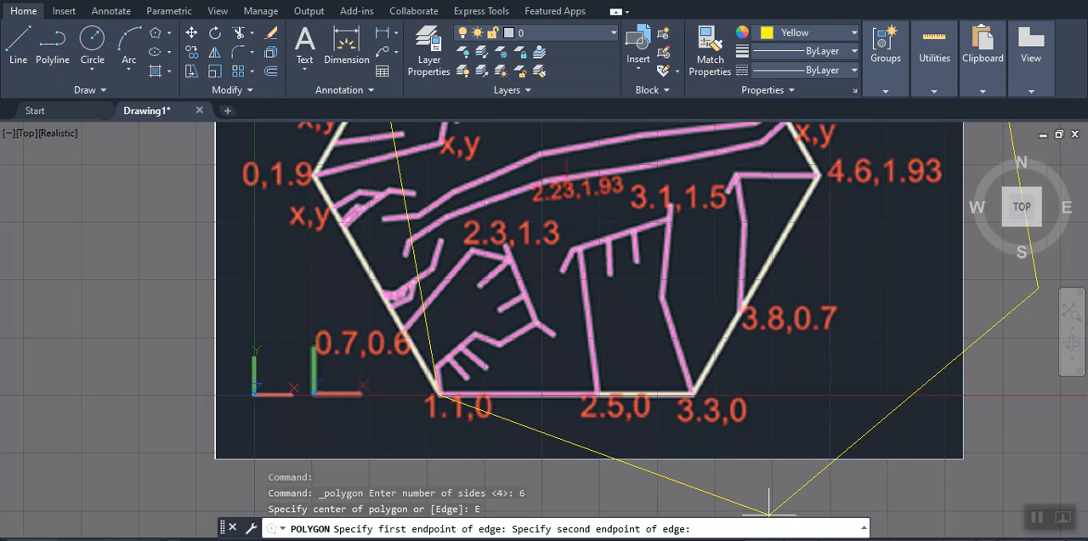
left_click(838, 539)
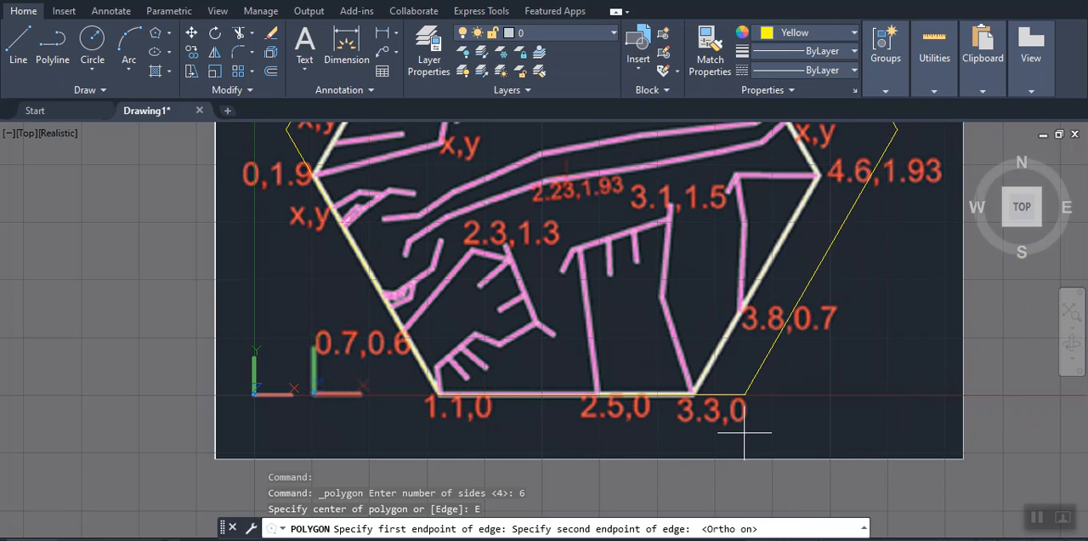
left_click(693, 395)
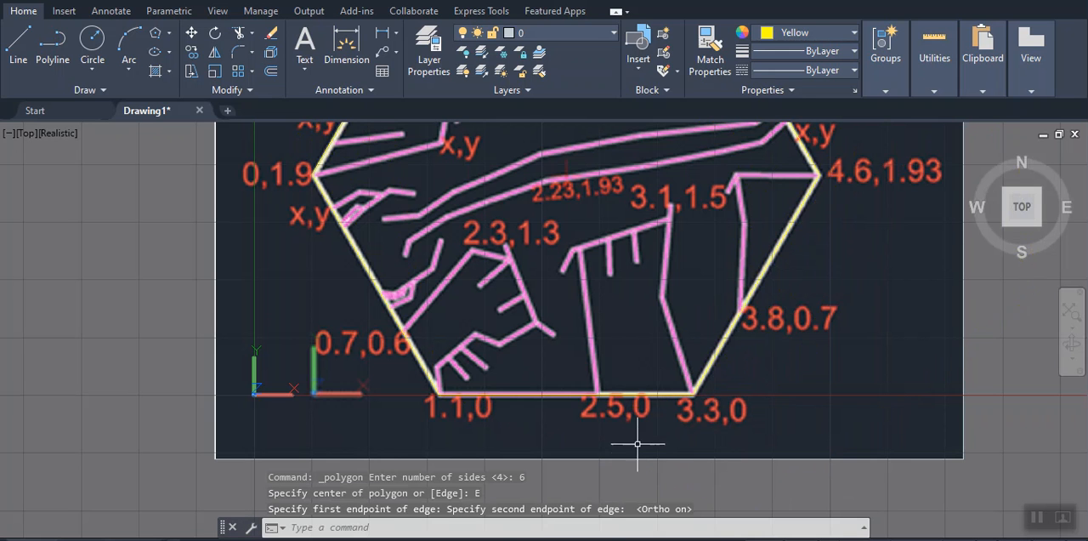
scroll(628, 413, "down", 2)
middle_click_drag(633, 394, 601, 418)
key("Escape")
key("Escape")
key("Escape")
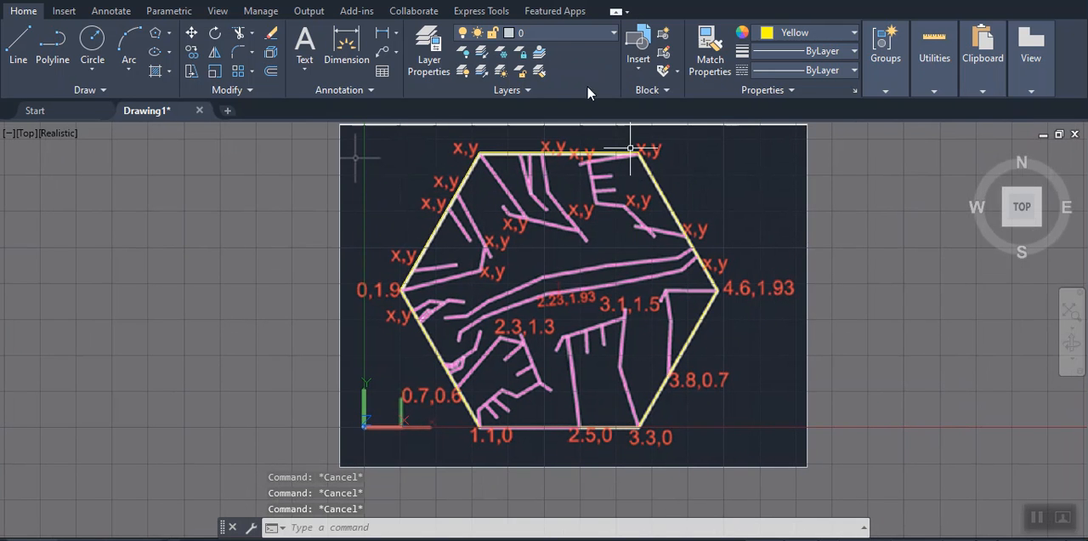
Set the yellow hexagon's width to 0.03 for all segments with PEDIT
left_click(513, 153)
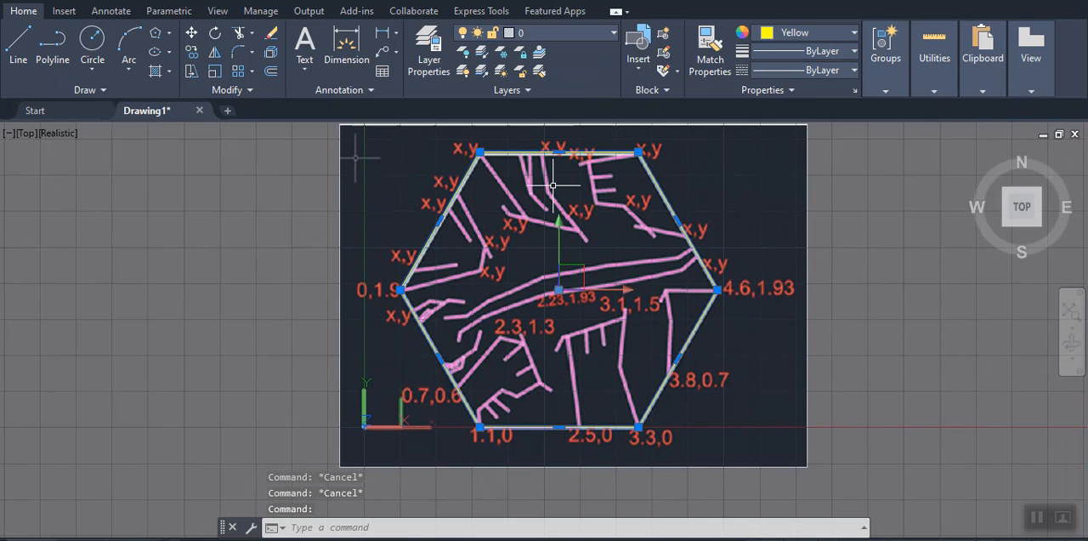
type("PRdit")
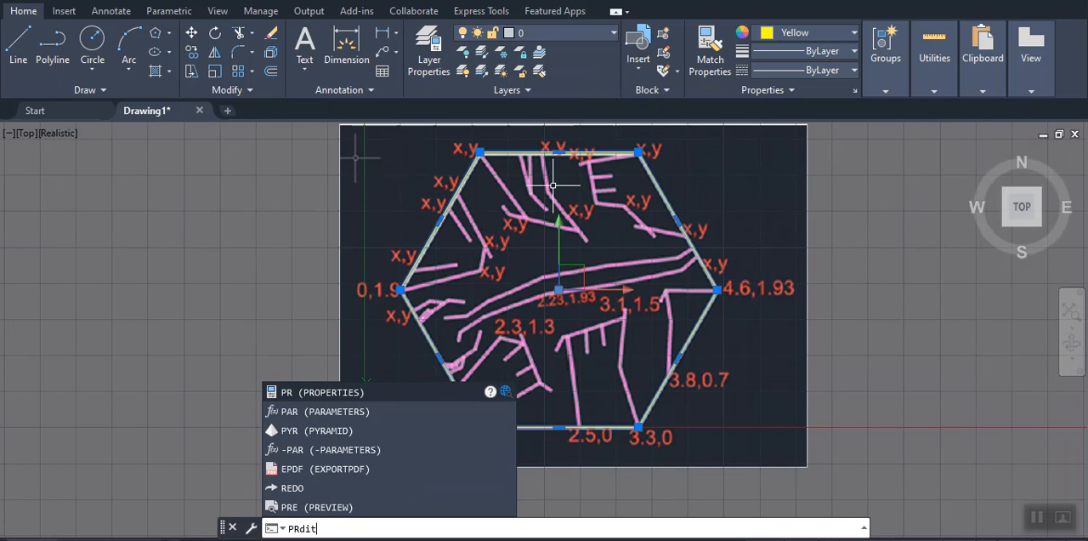
key("Return")
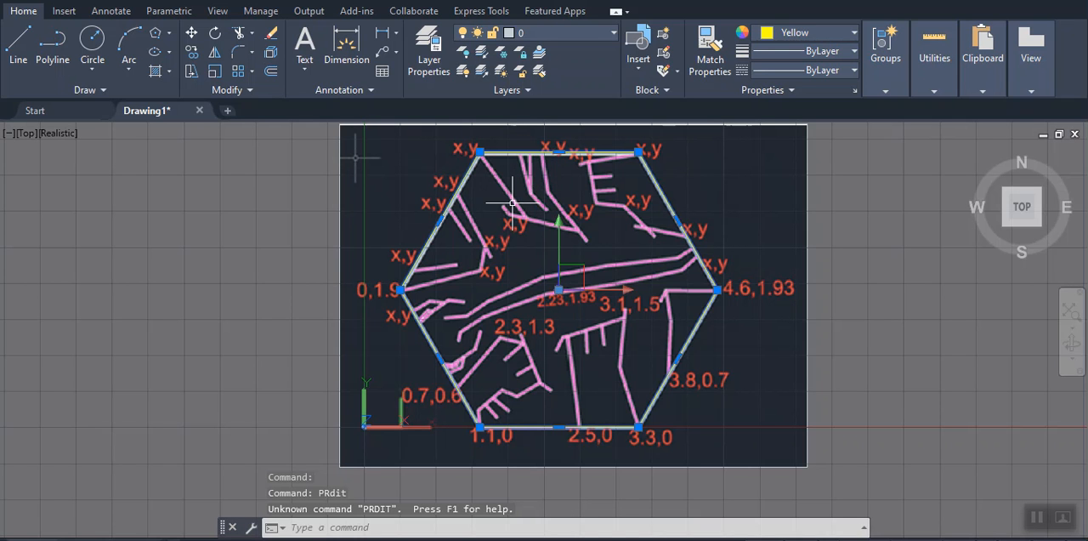
type("pedit")
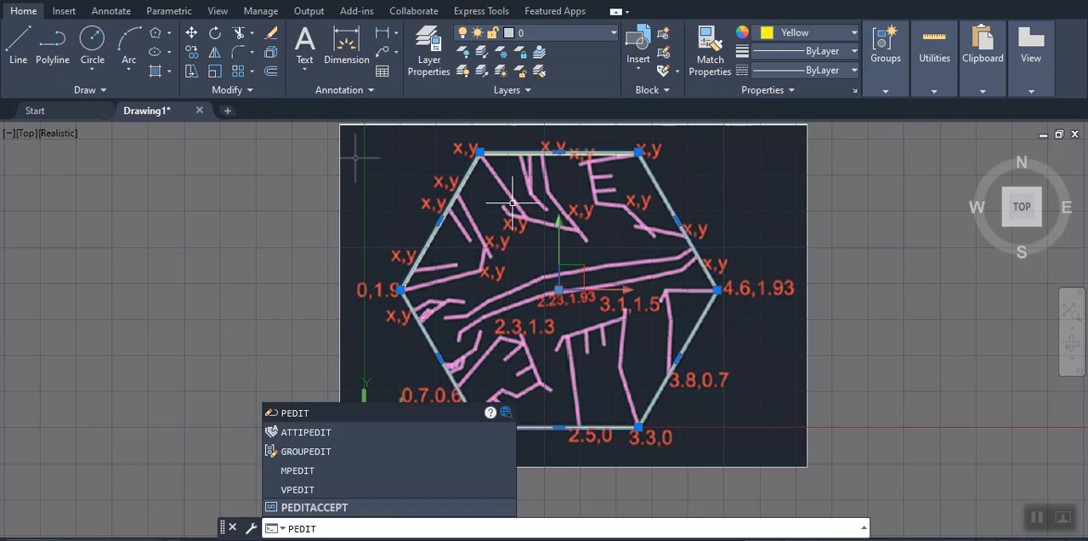
key("Return")
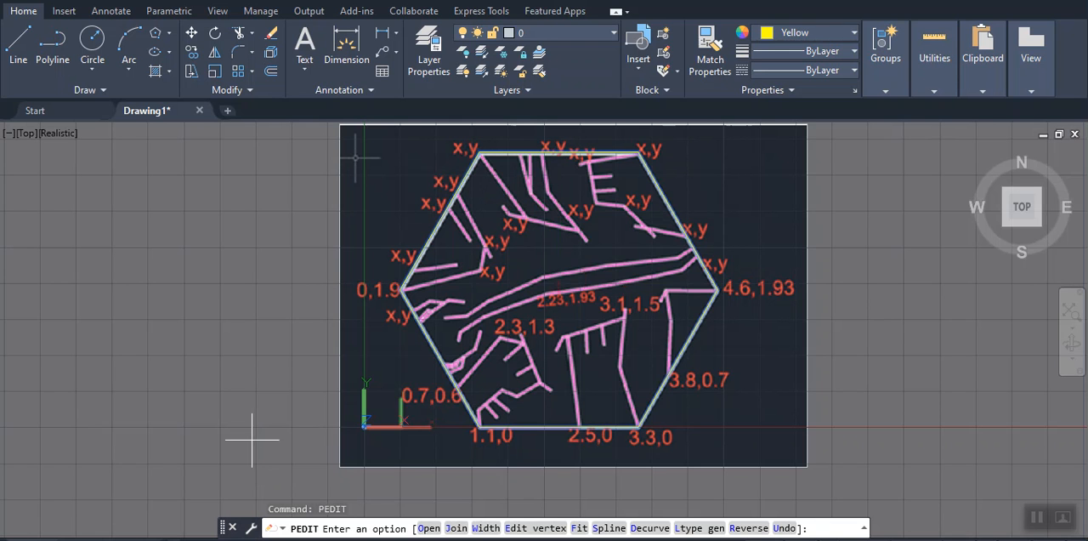
left_click(486, 528)
type("0.")
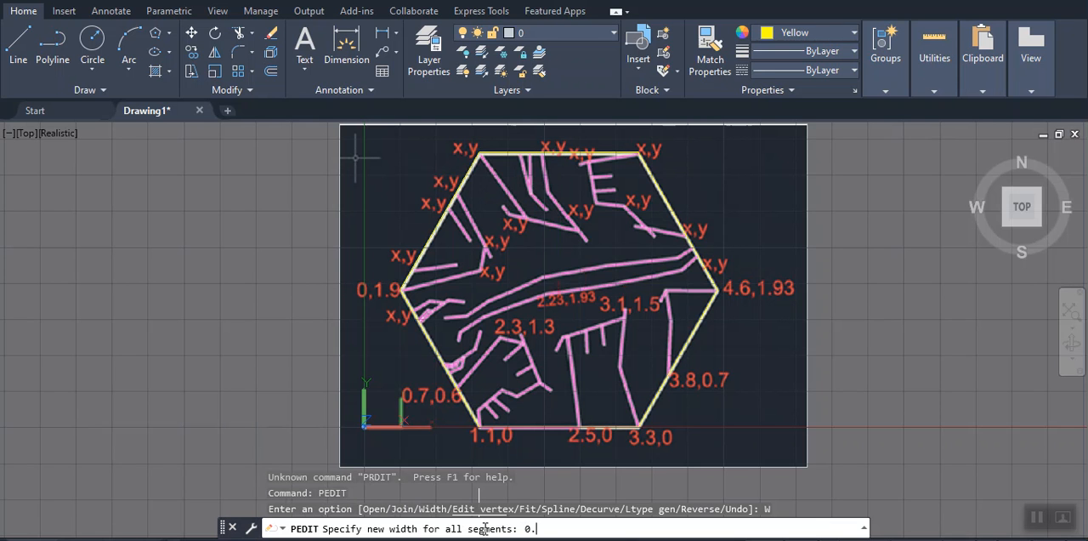
type("03")
key("Return")
Repeat PEDIT on the hexagon and enter the 0.03 segment width again
key("Return")
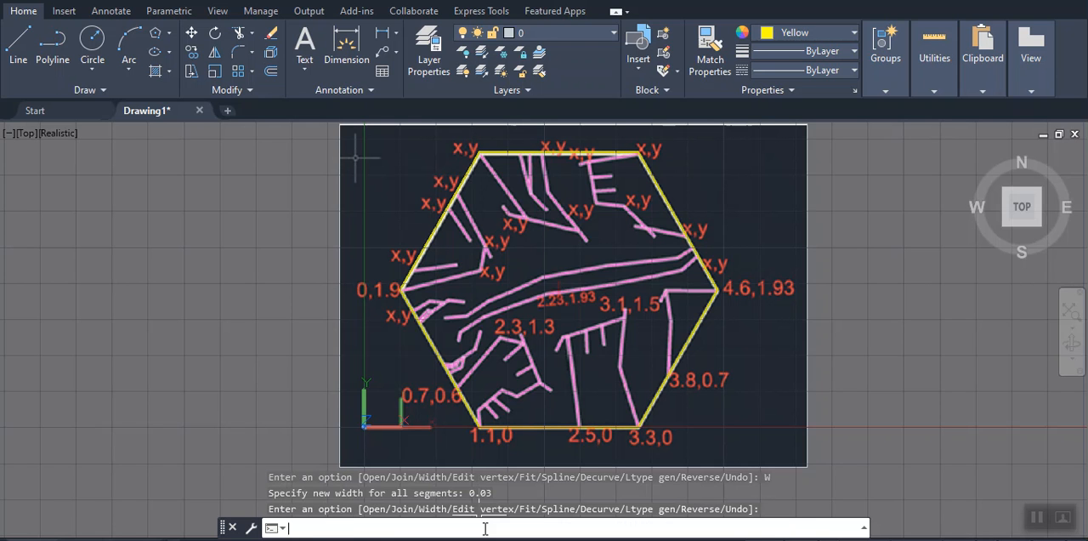
key("Return")
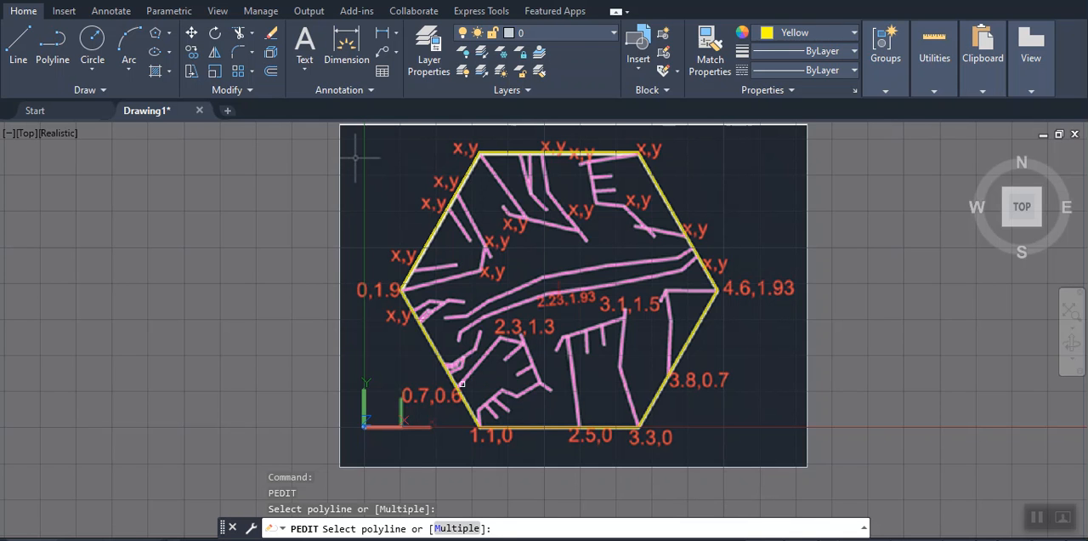
left_click(454, 388)
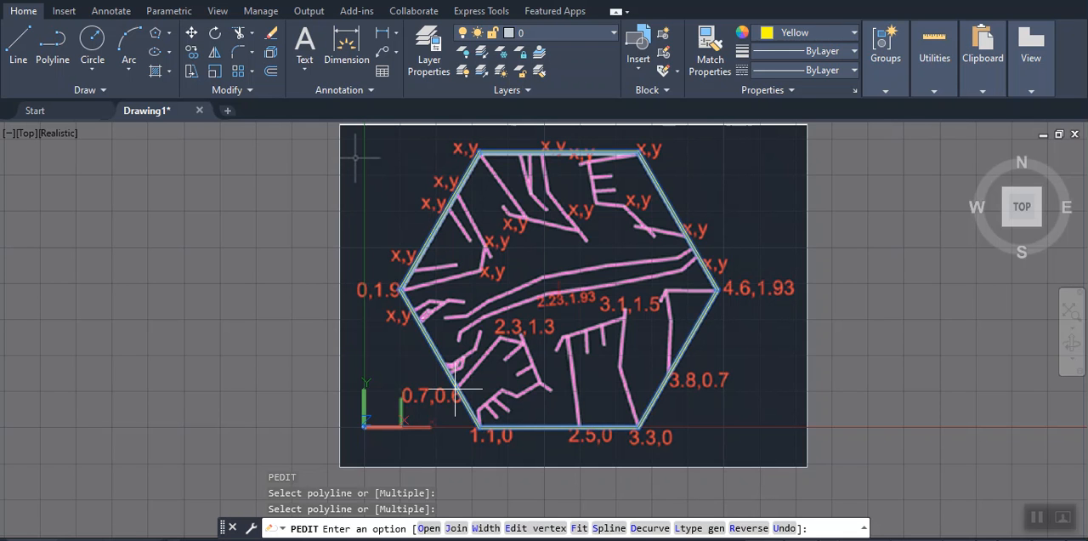
left_click(486, 528)
type("0.03")
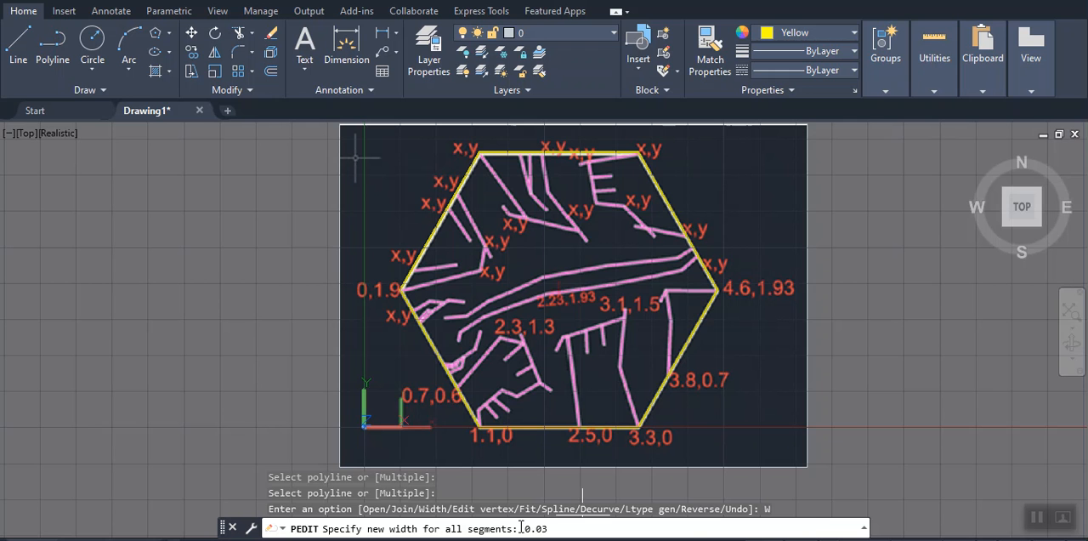
key("Return")
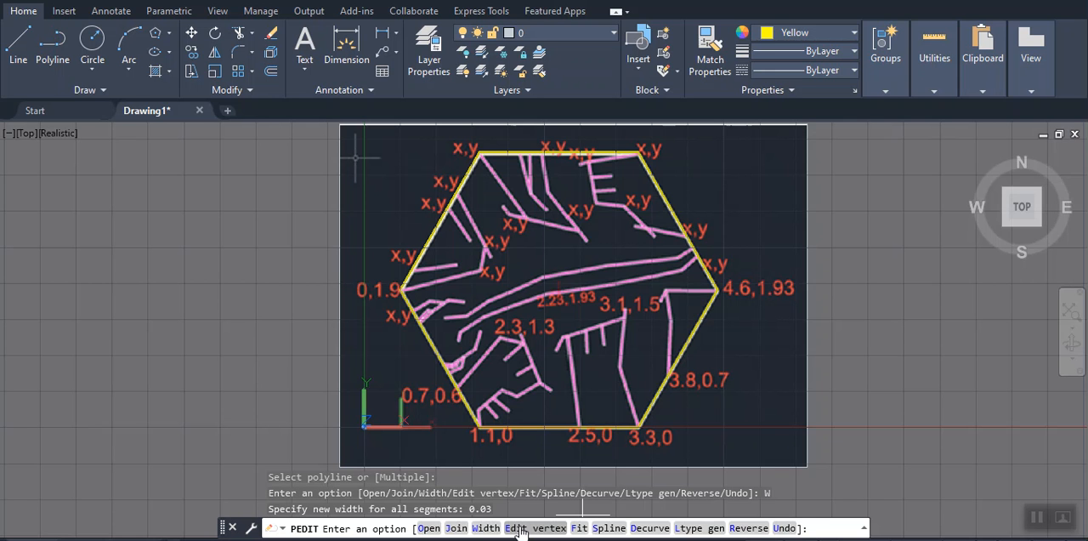
Finish the polyline edit and examine how the thick hexagon outline fits the reference image's edges and corners
key("Return")
scroll(627, 233, "up", 1)
scroll(586, 166, "down", 1)
scroll(586, 165, "up", 1)
scroll(586, 175, "down", 2)
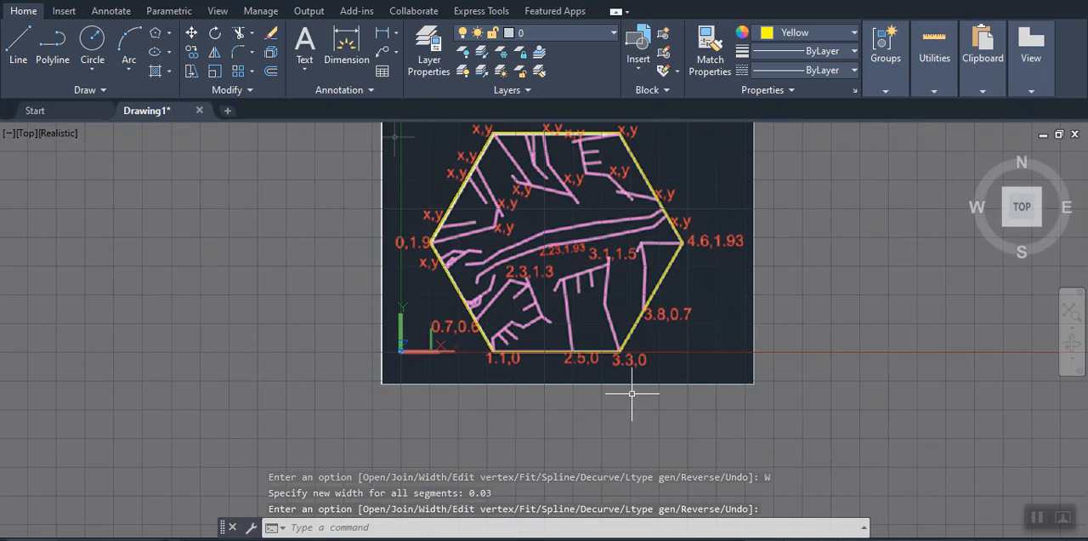
scroll(607, 333, "up", 9)
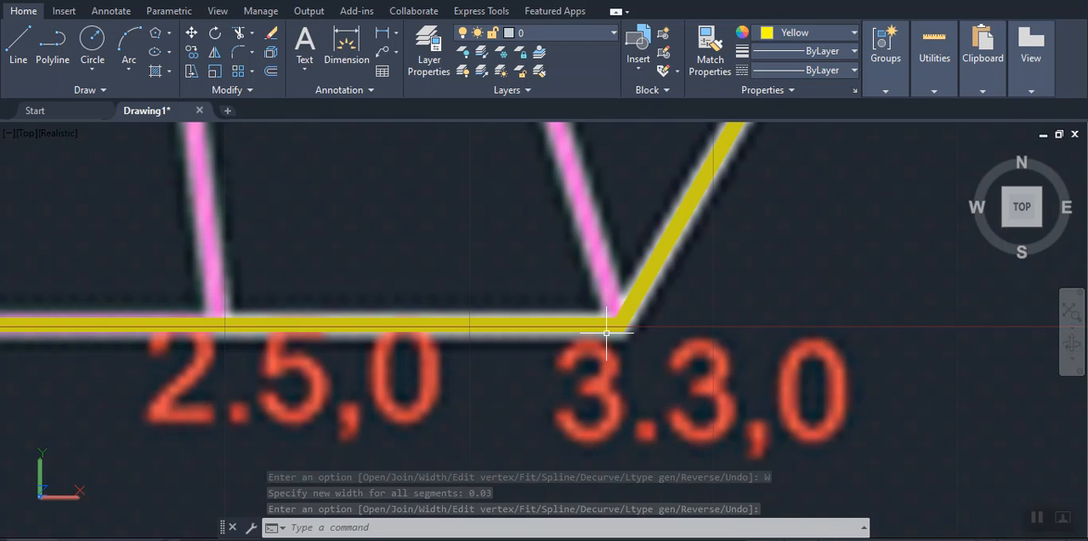
scroll(606, 332, "down", 6)
middle_click_drag(607, 332, 667, 465)
scroll(651, 418, "down", 2)
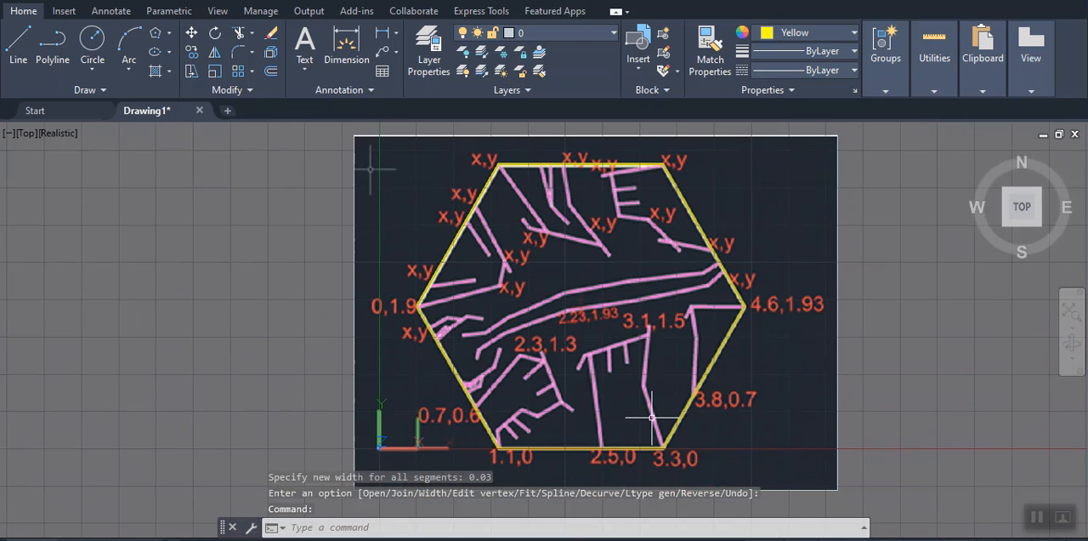
middle_click_drag(651, 417, 637, 415)
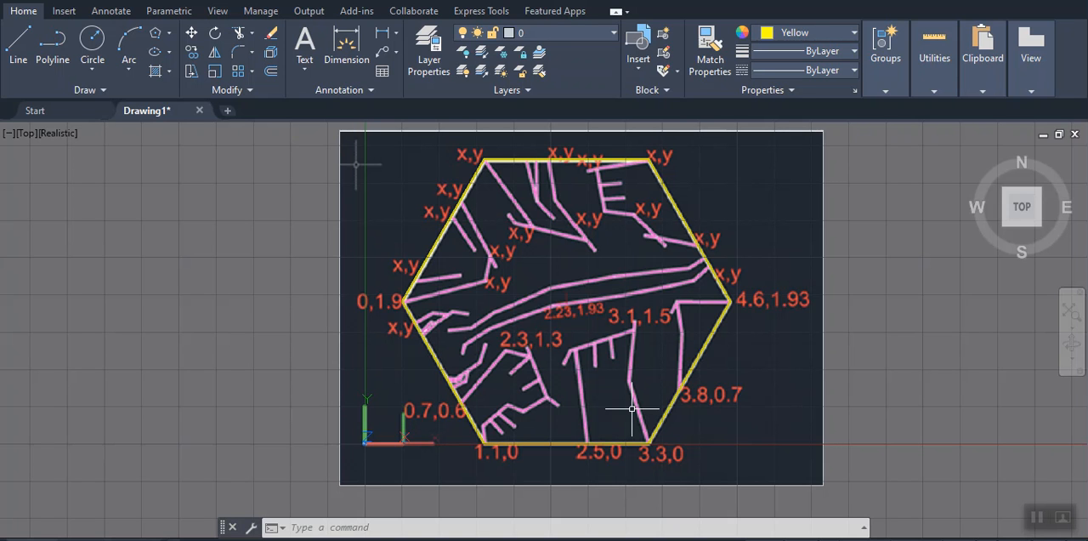
Set the current drawing color to green, index color 3
type("color")
key("Return")
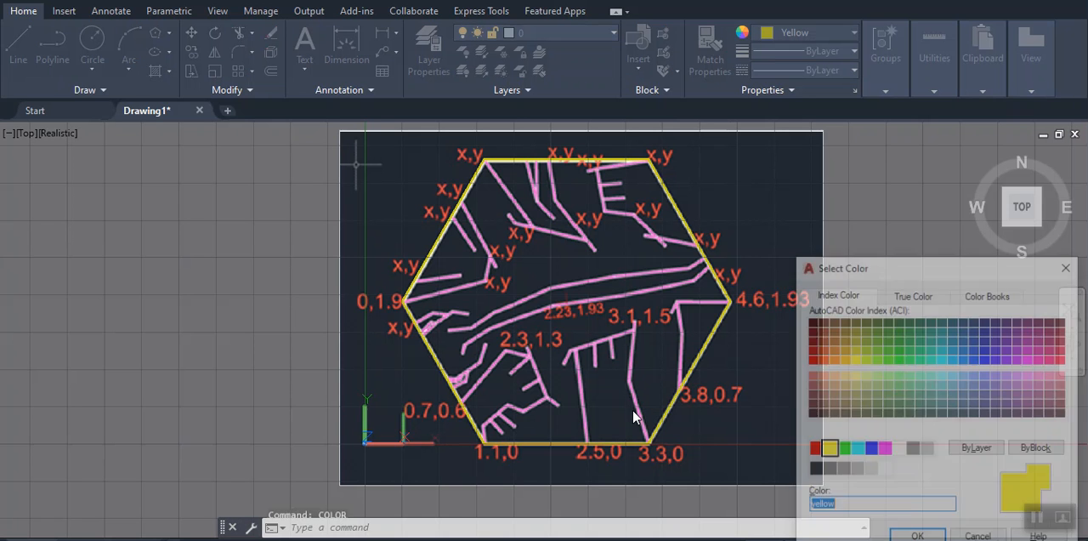
left_click(844, 450)
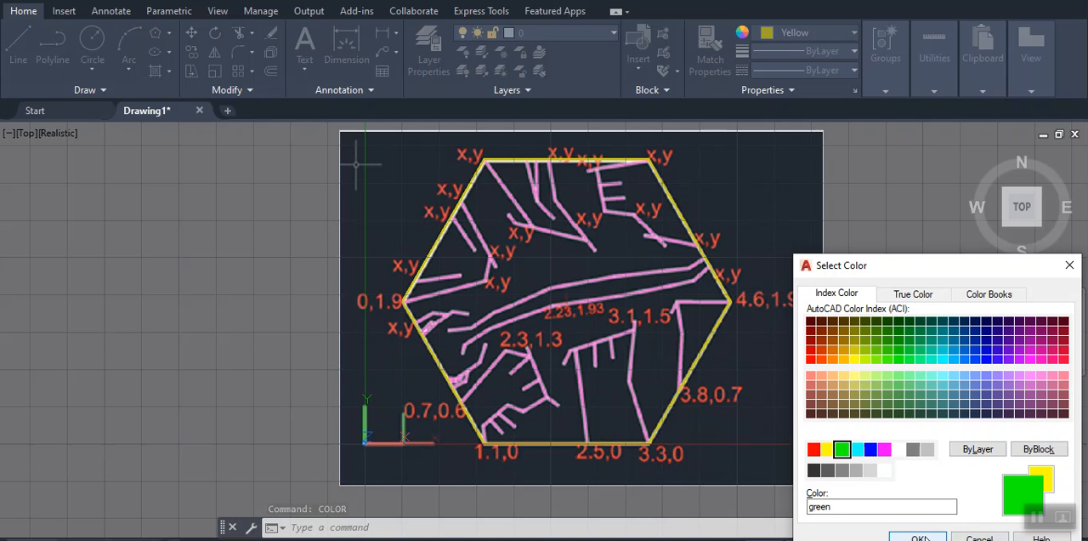
left_click(922, 537)
With Ortho off, trace the pink line from the 0,1.9 corner through the two nearest inner x,y points as a 0.03-wide polyline
middle_click_drag(741, 404, 729, 366)
type("pl")
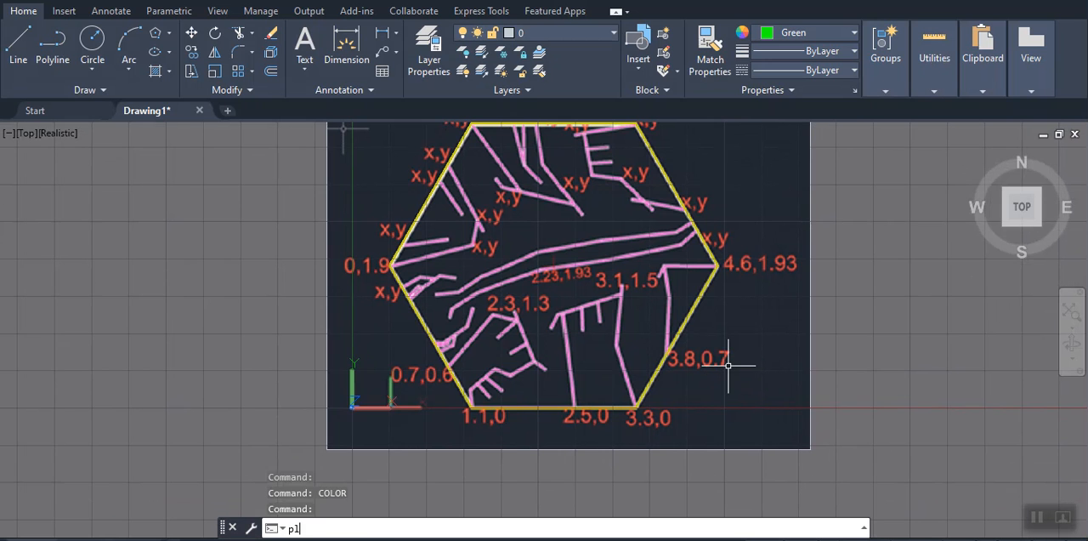
key("Return")
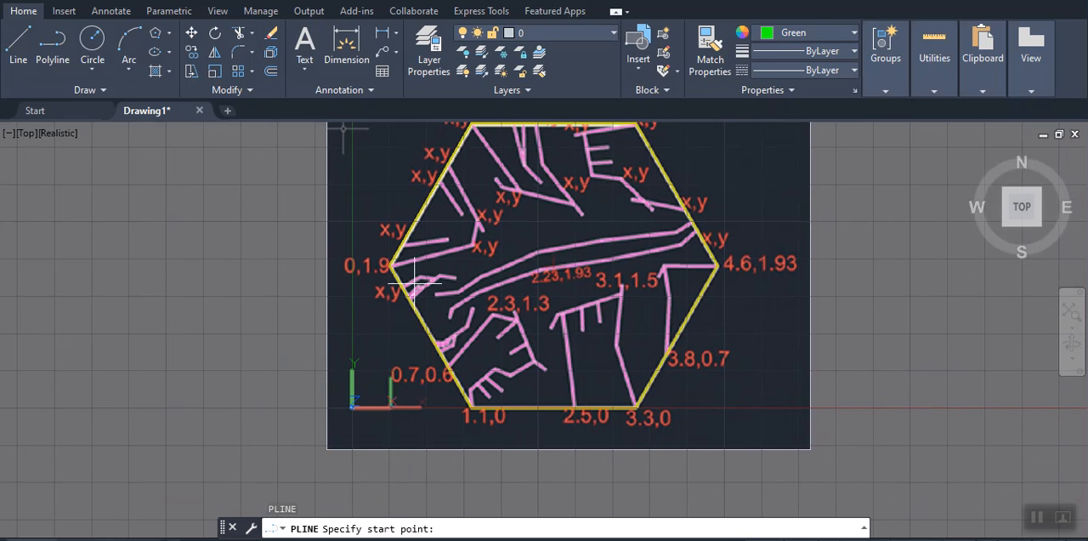
scroll(404, 295, "up", 3)
middle_click_drag(404, 295, 398, 359)
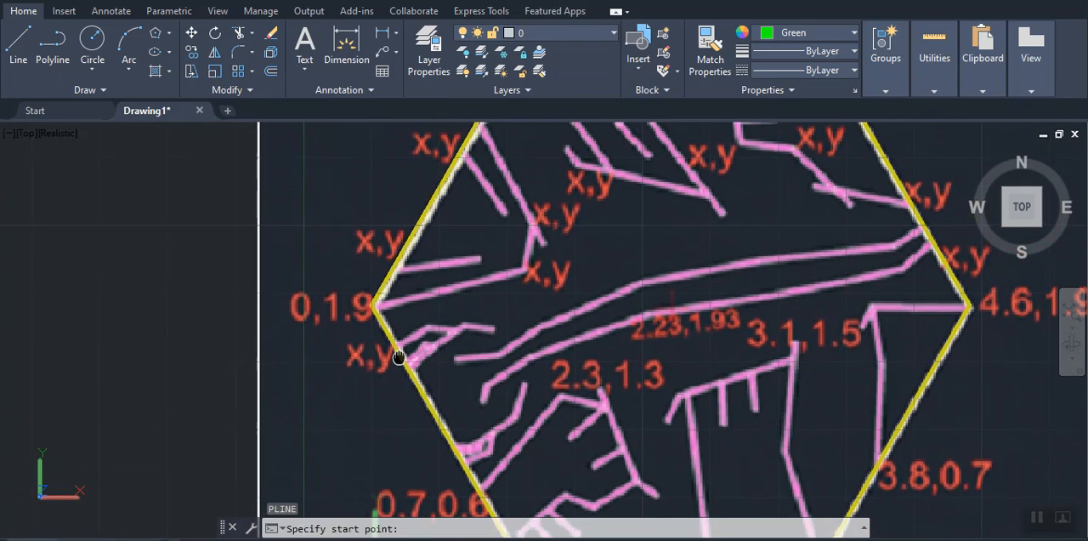
left_click(372, 304)
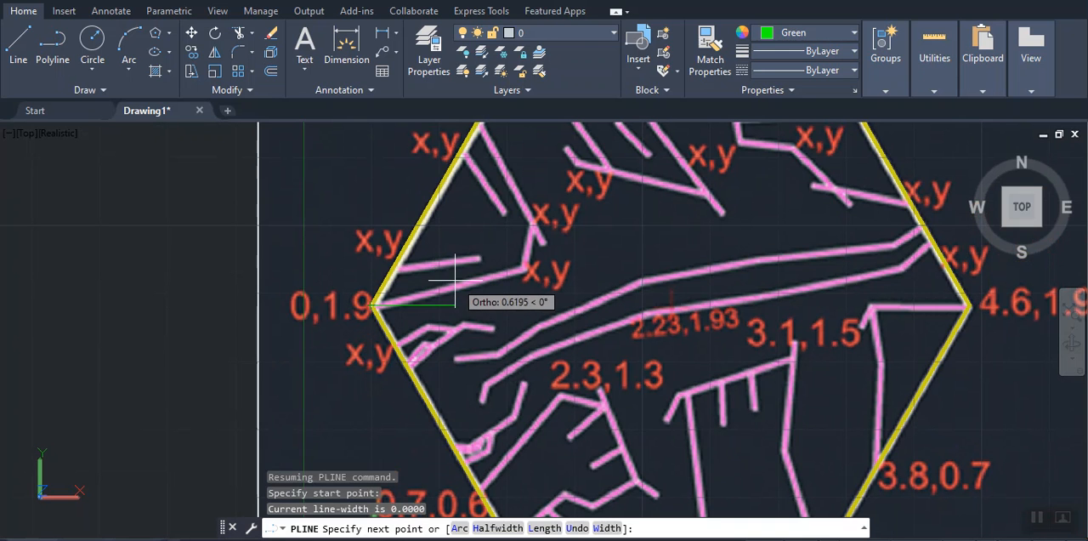
key("F8")
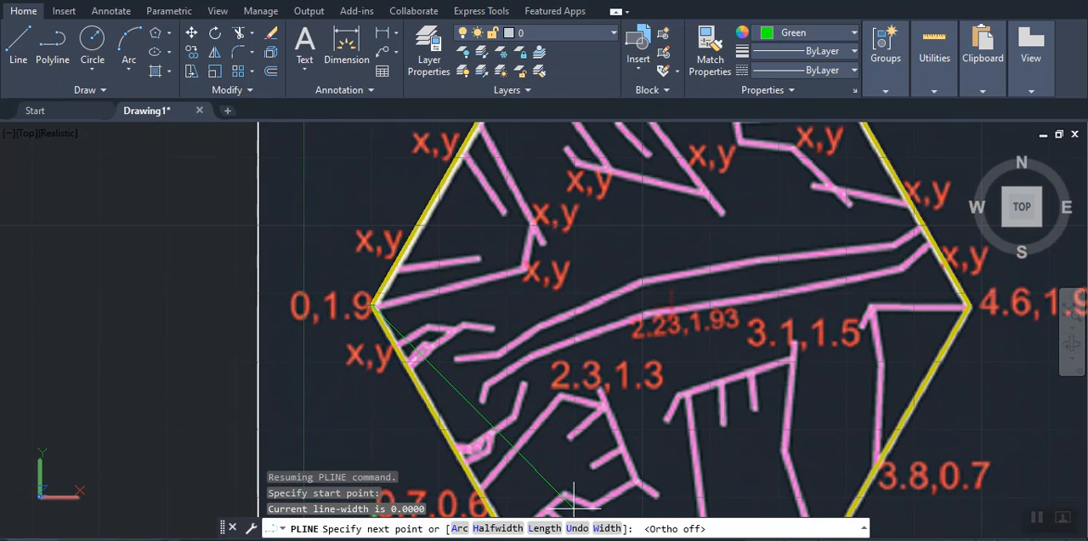
left_click(607, 528)
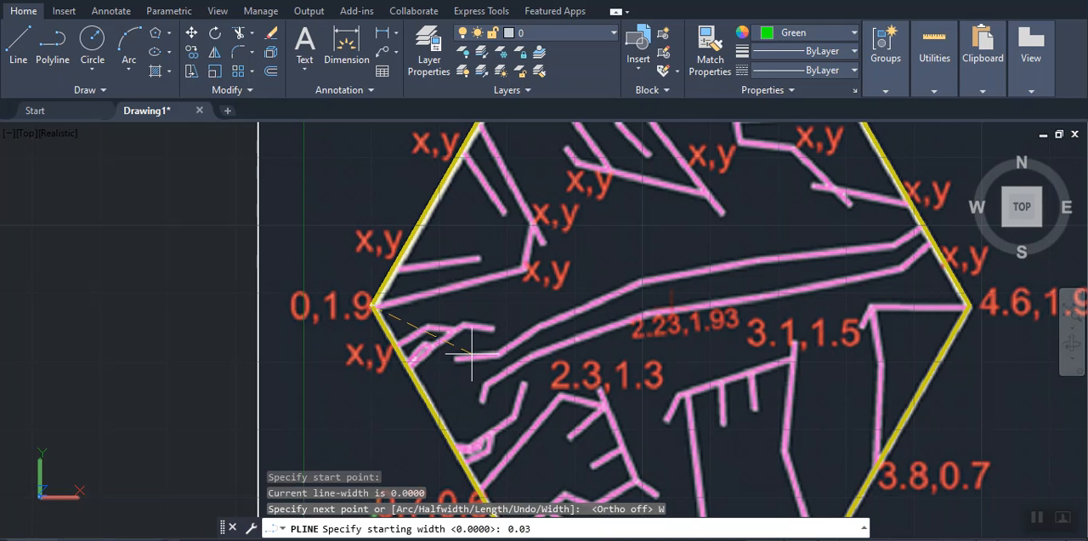
key("Return")
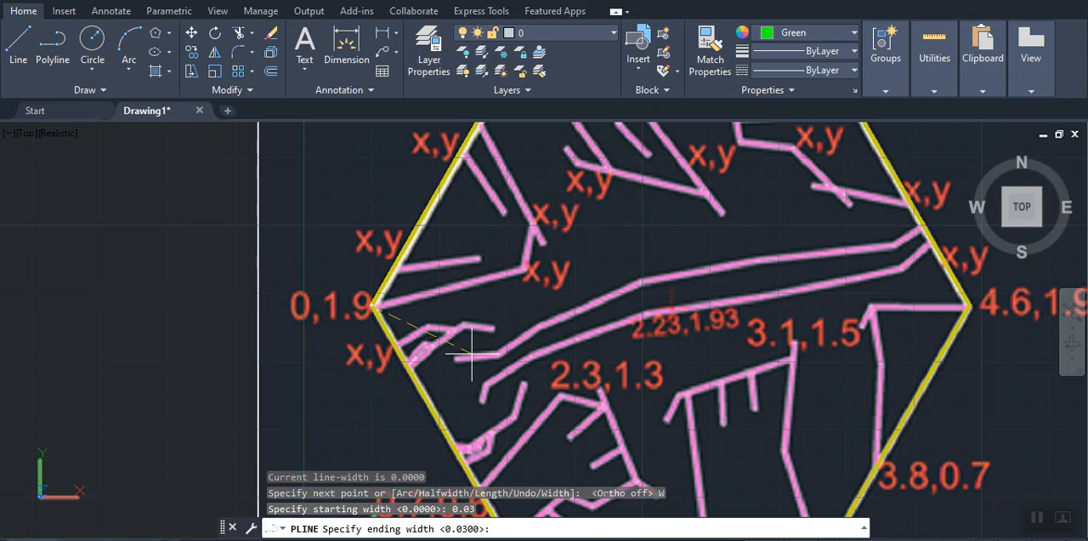
key("Return")
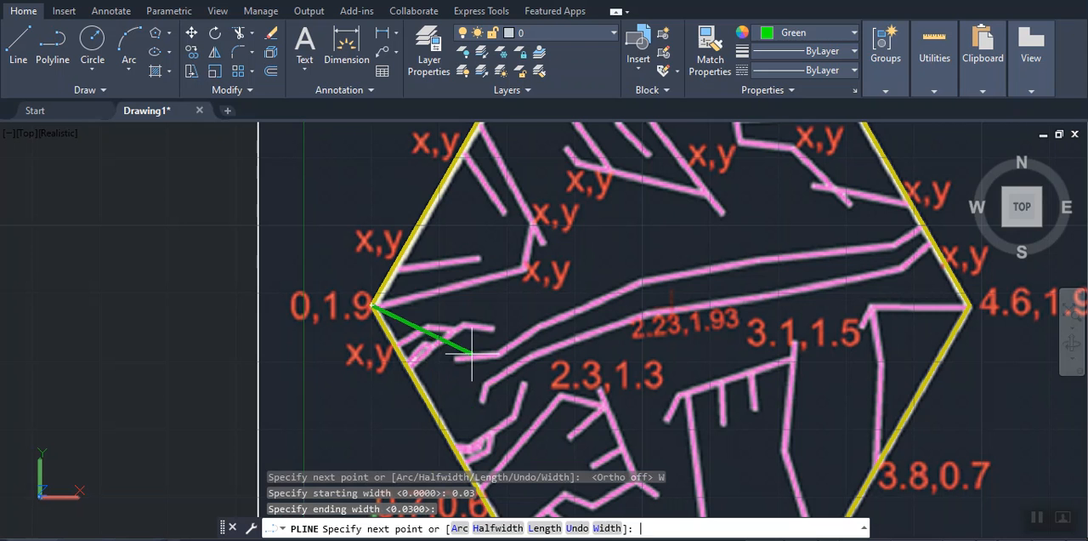
left_click(524, 269)
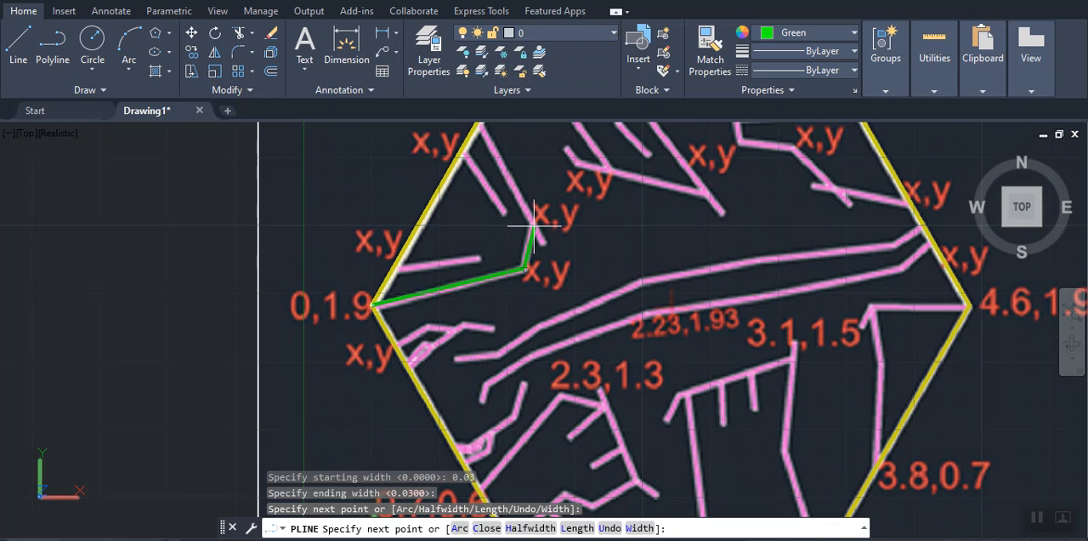
left_click(534, 225)
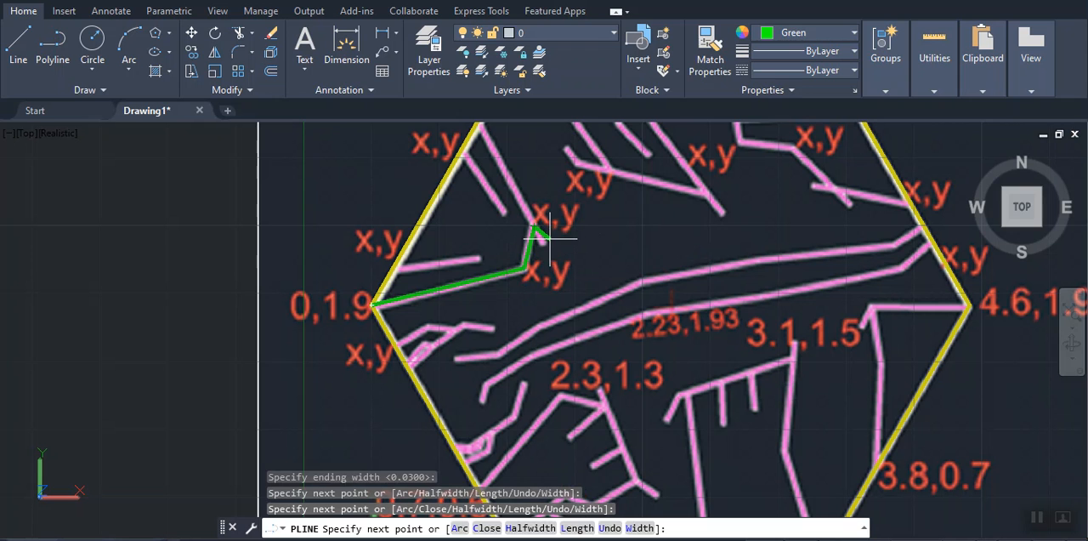
key("Return")
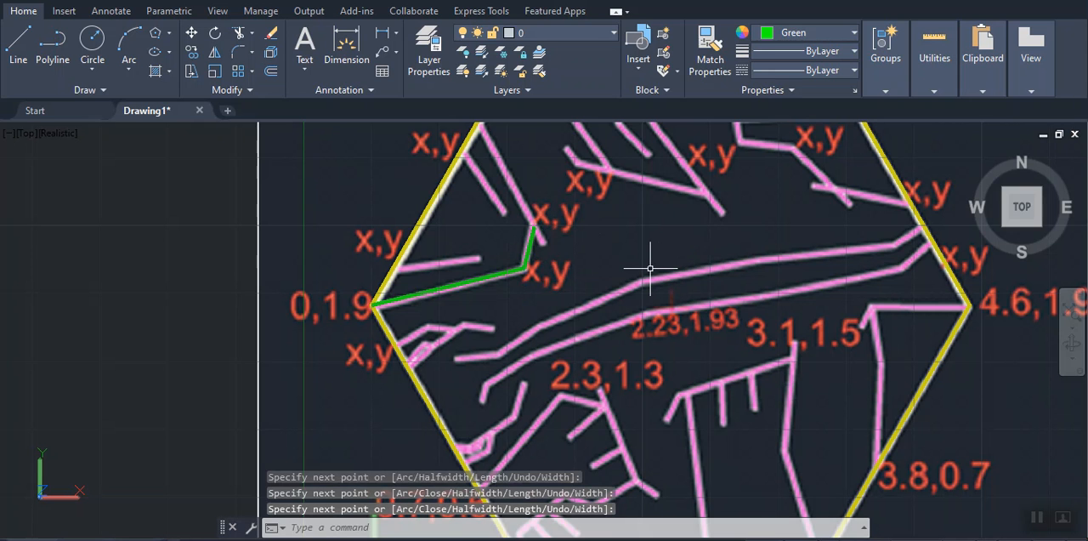
Trace the short pink branch just above the 0,1.9 corner with a polyline from the hexagon's edge to its free end
key("Return")
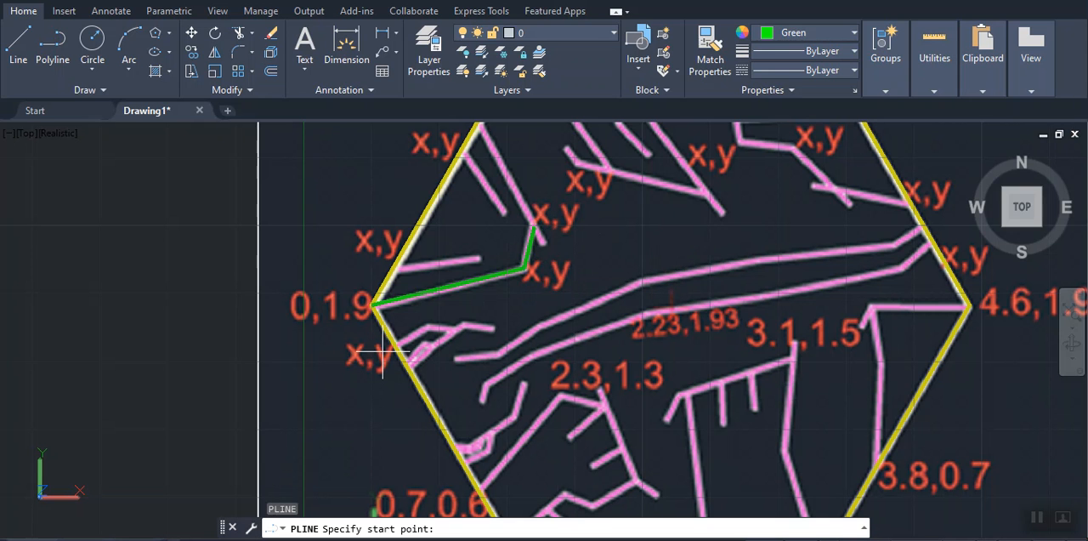
scroll(462, 250, "up", 2)
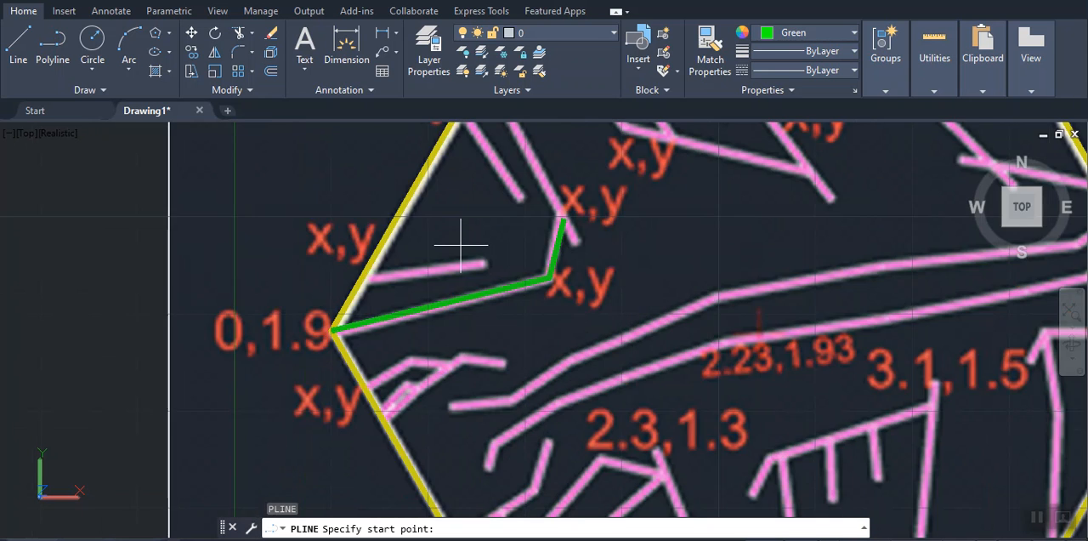
left_click(361, 277)
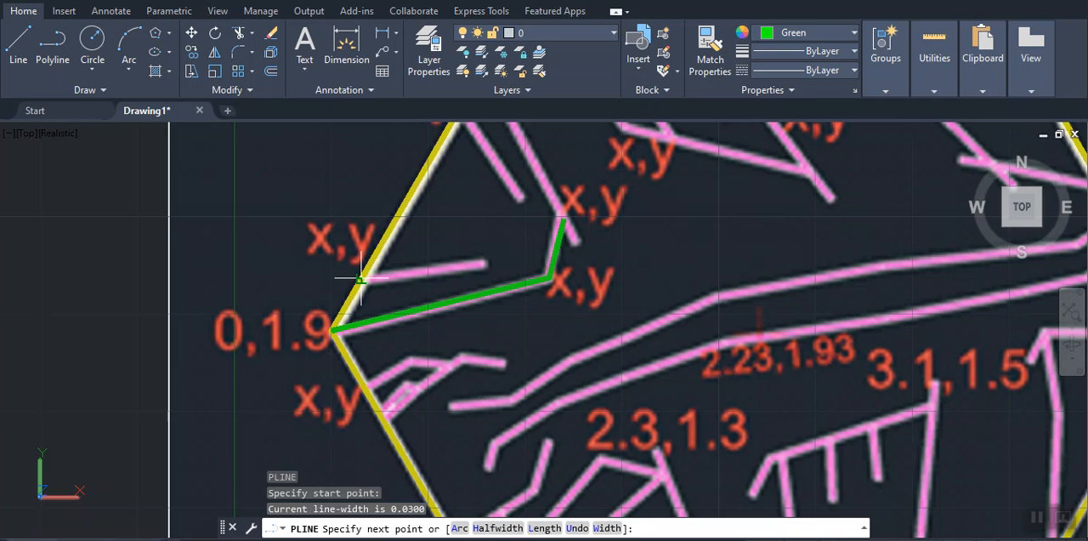
left_click(483, 264)
key("Return")
key("Return")
Trace the short slanted pink branch higher on the upper-left hexagon edge, from its x,y label to its free end
middle_click_drag(532, 218, 544, 309)
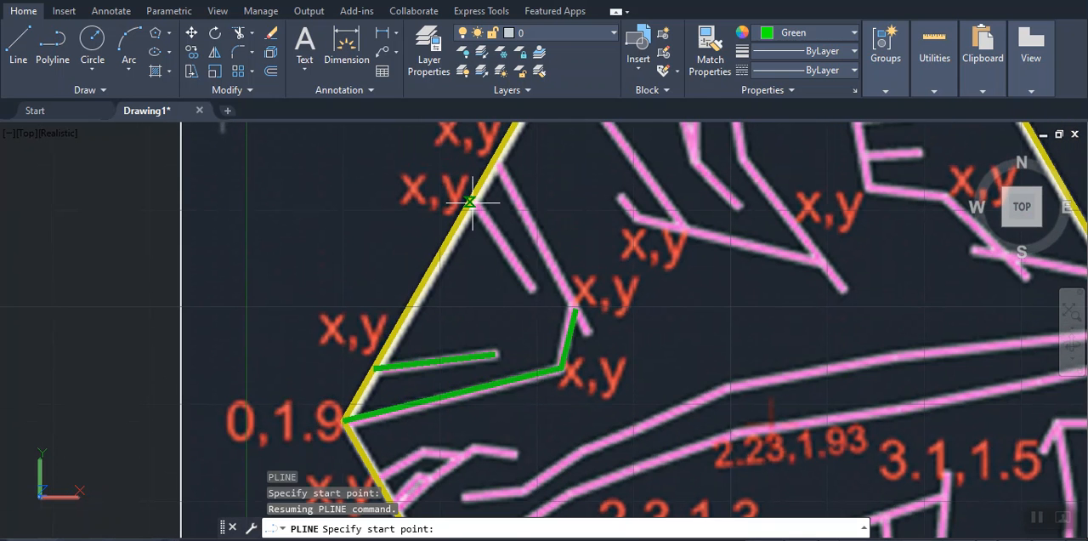
left_click(470, 202)
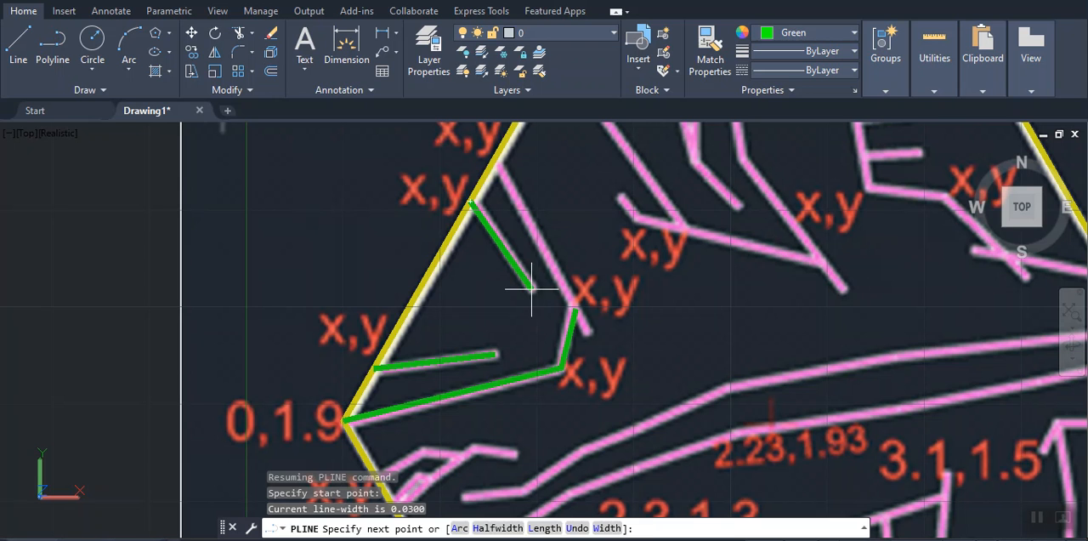
left_click(532, 289)
key("Return")
key("Return")
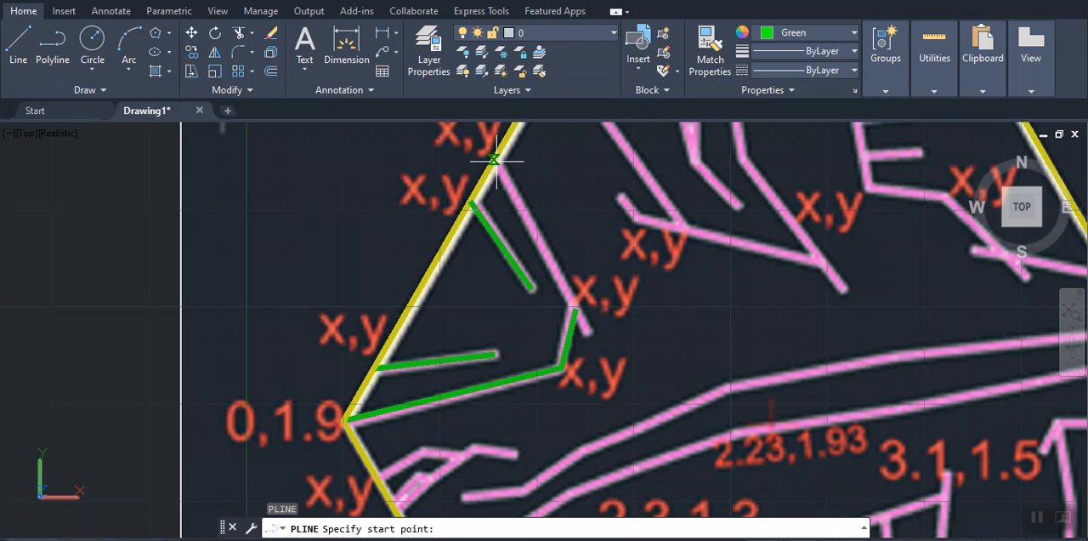
Trace the long pink line from the upper-left edge's higher x,y point past the first green polyline's end to its tip
left_click(493, 159)
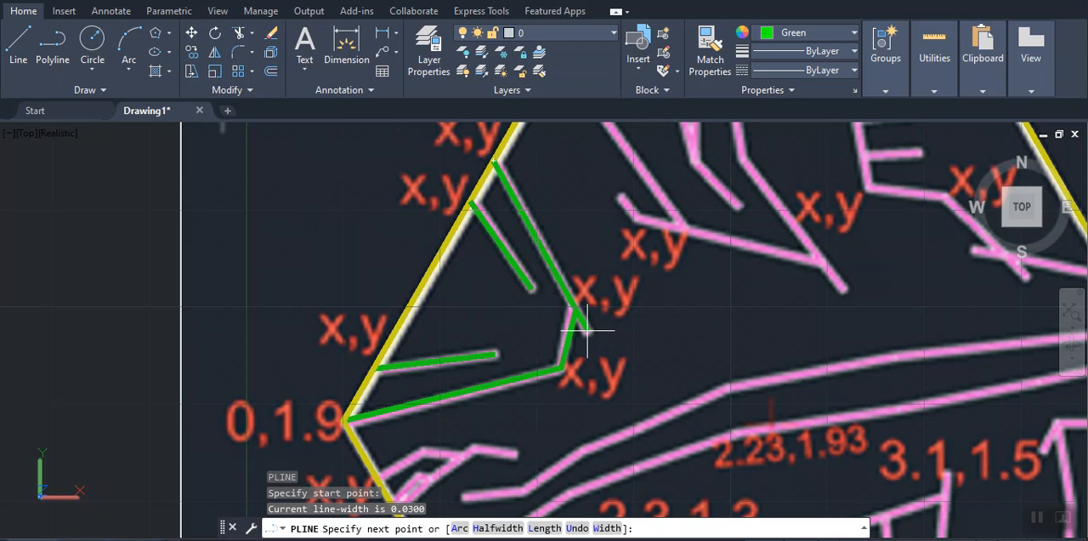
left_click(585, 327)
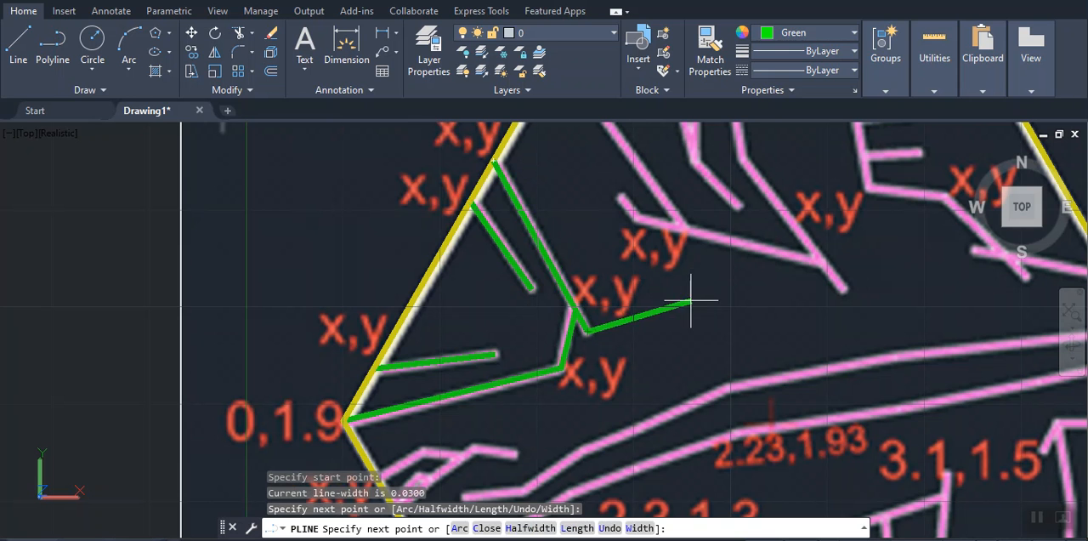
key("Return")
Trace the bent pink line below the 0,1.9 corner, from the hexagon's edge over its bend to the junction with the neighboring line
middle_click_drag(678, 301, 606, 74)
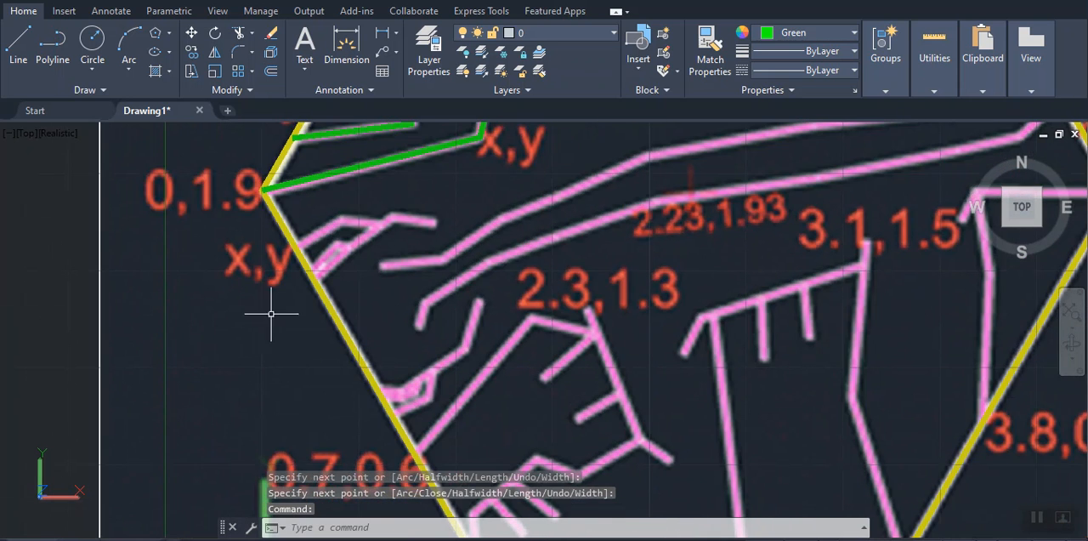
scroll(306, 246, "down", 2)
scroll(306, 253, "up", 3)
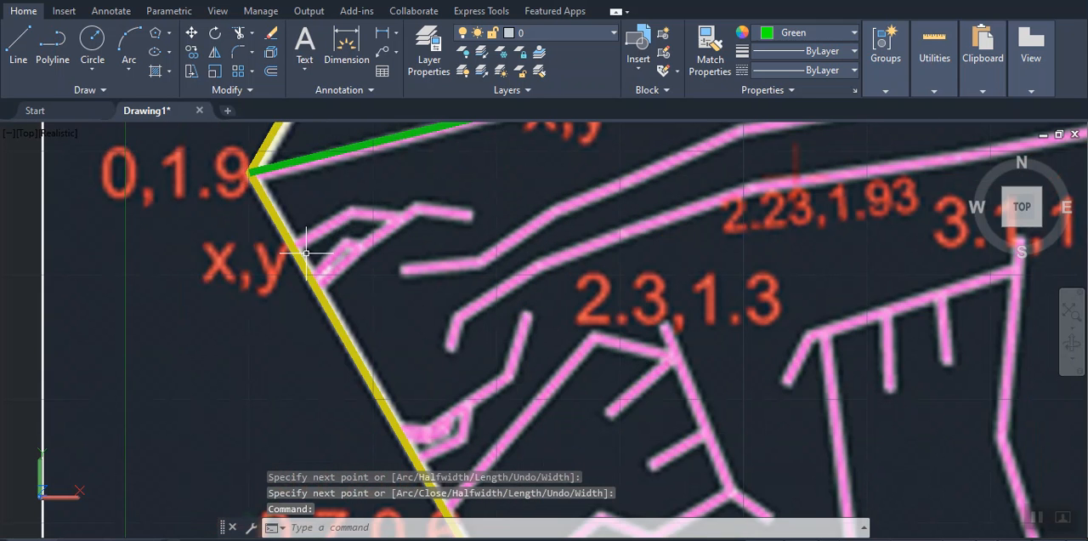
key("Return")
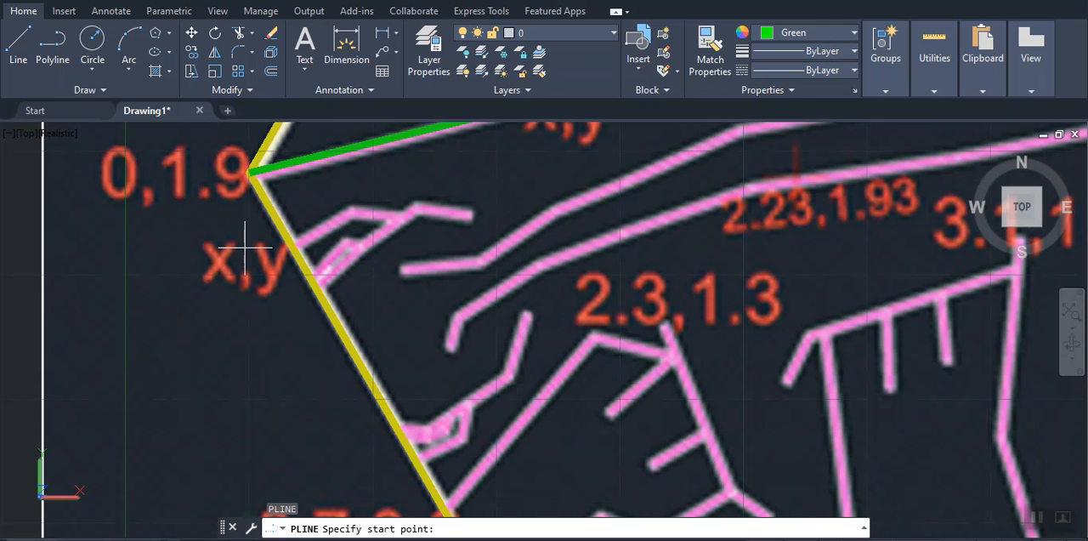
left_click(294, 249)
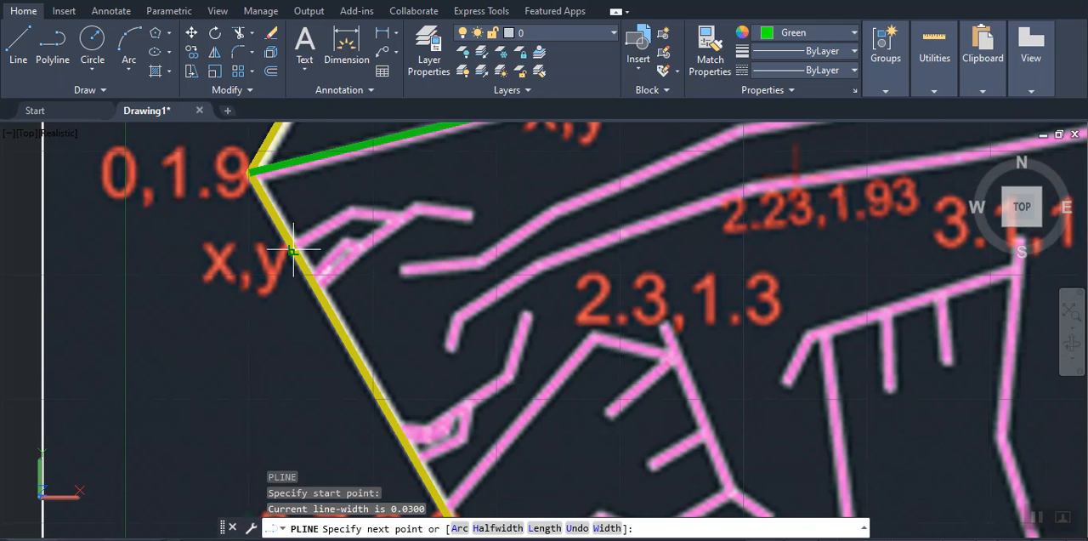
left_click(349, 211)
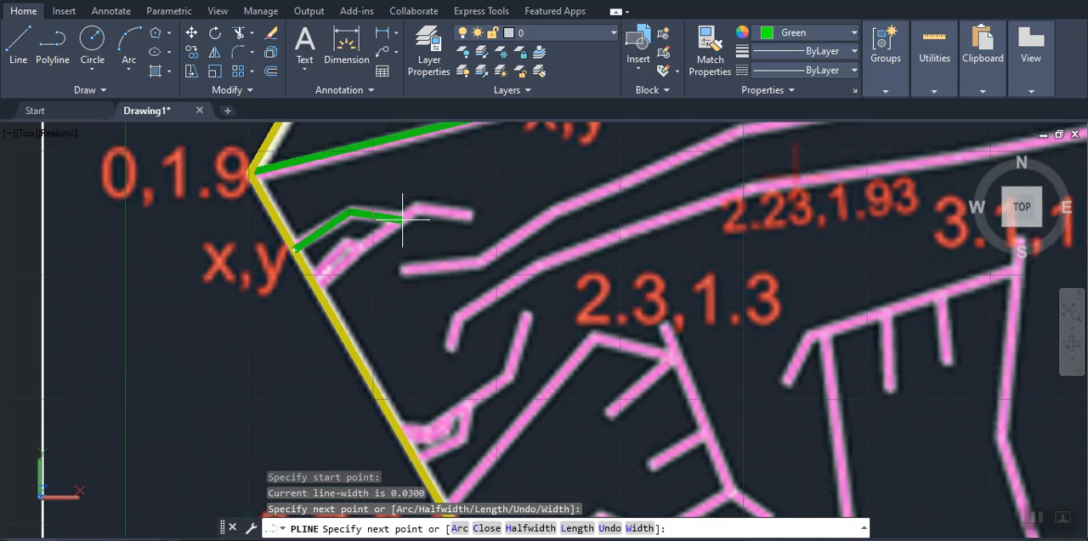
left_click(403, 219)
key("Return")
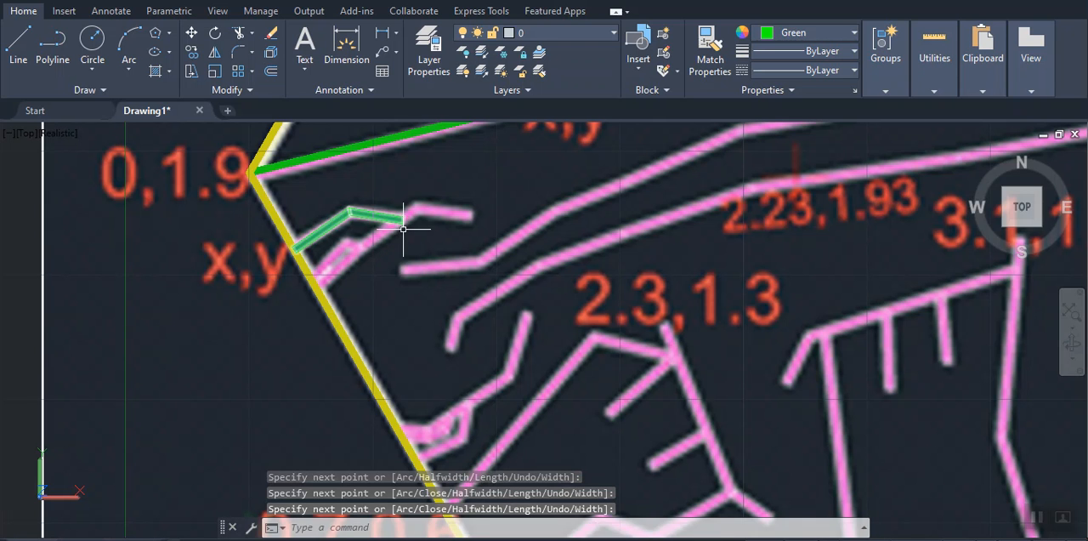
Trace the adjacent pink line from the lower-left hexagon edge up through the junction to its bend and free end
key("Return")
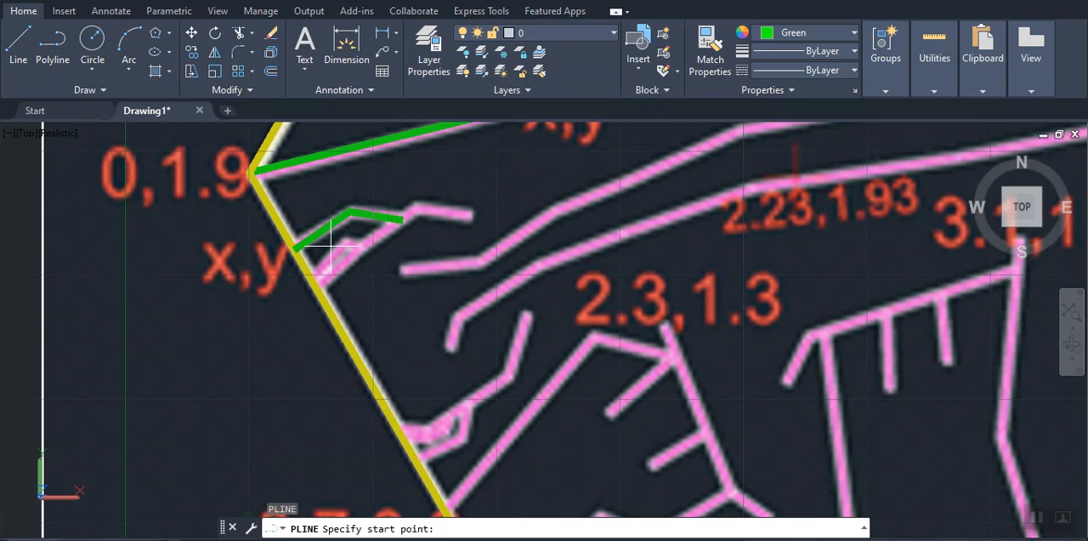
left_click(318, 290)
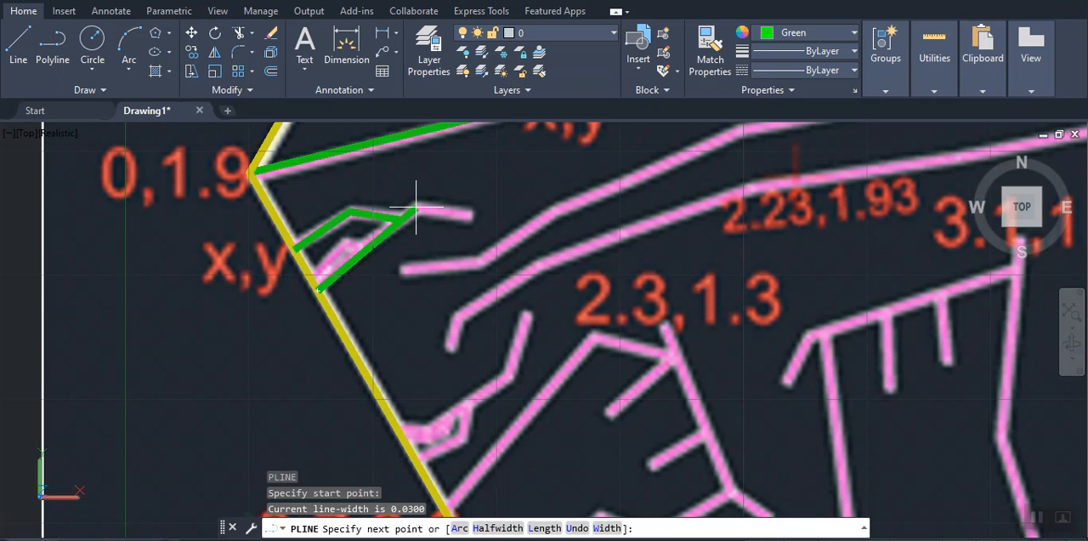
left_click(417, 207)
left_click(471, 214)
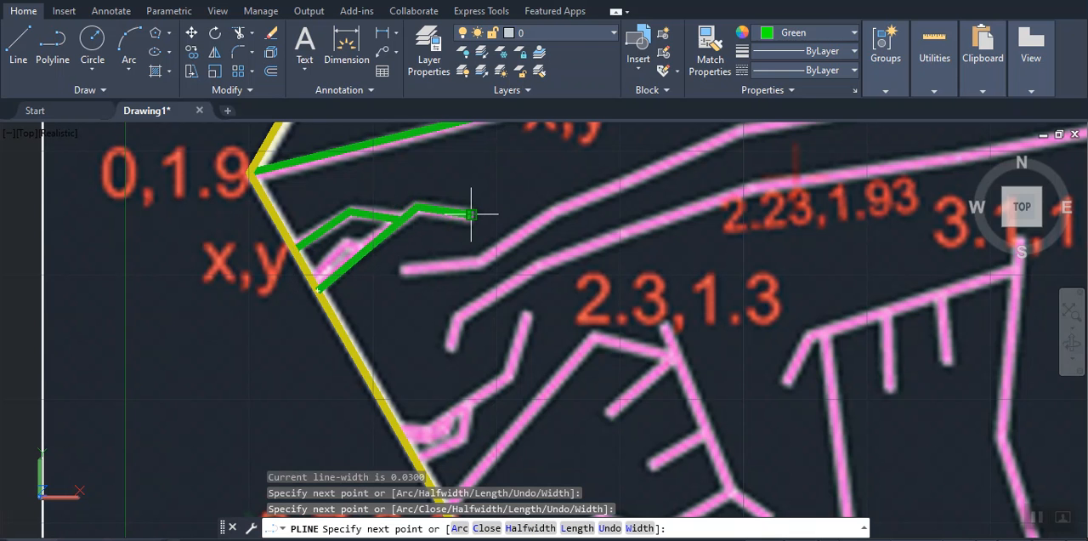
key("Return")
key("Return")
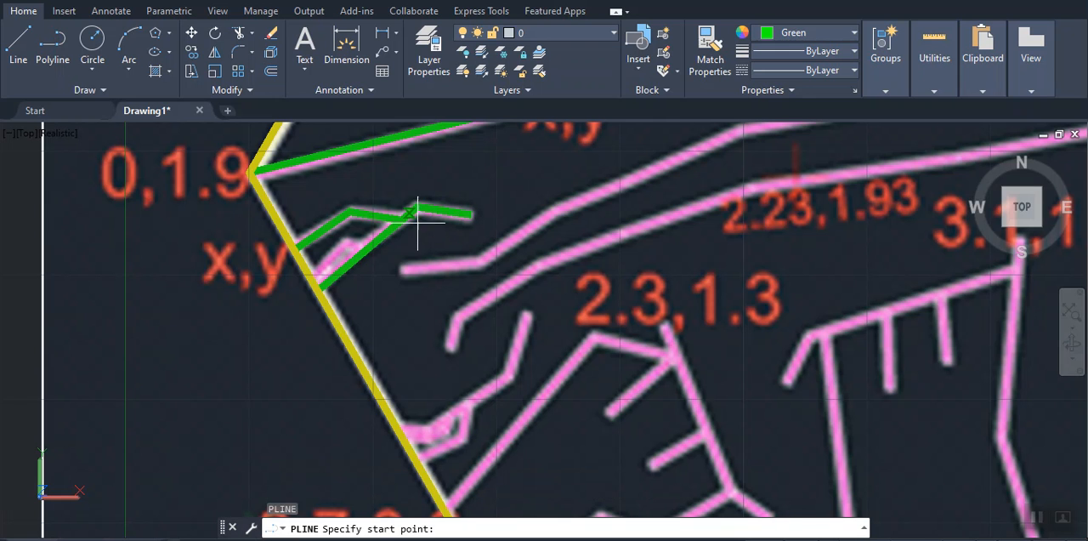
Trace the short bent pink line inside the green wedge below the 0,1.9 corner, from the hexagon's edge to the wedge's lower line
left_click(314, 281)
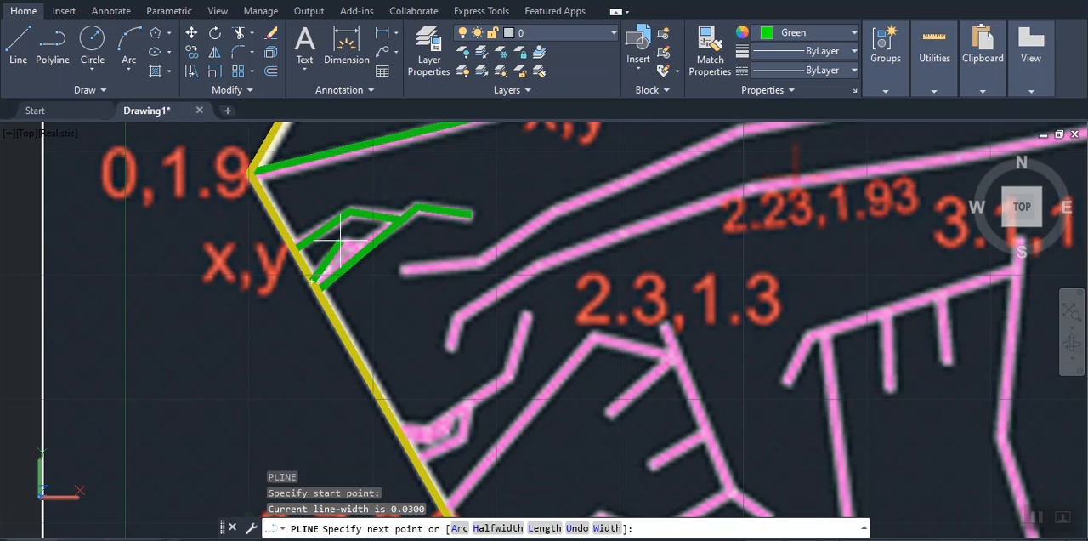
left_click(349, 241)
left_click(361, 245)
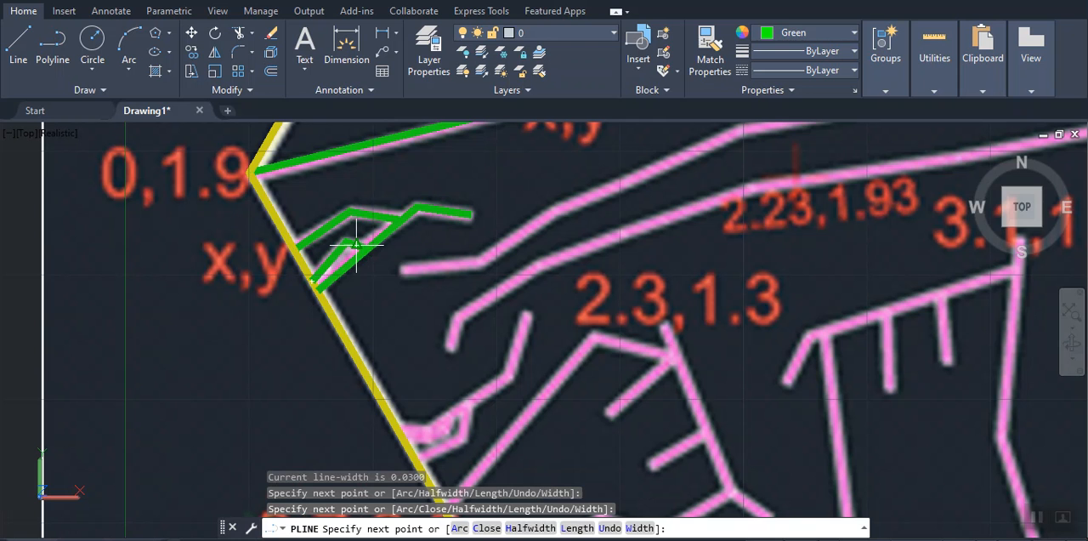
key("Return")
key("Return")
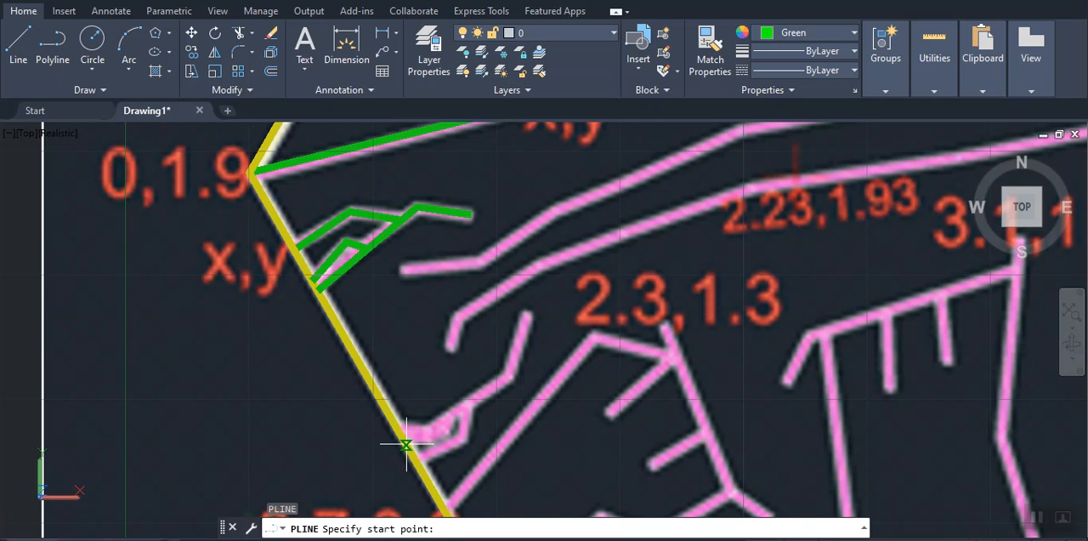
Trace the bent pink line farther down the lower-left hexagon edge, from the edge over its bend to its free end
left_click(406, 444)
left_click(509, 377)
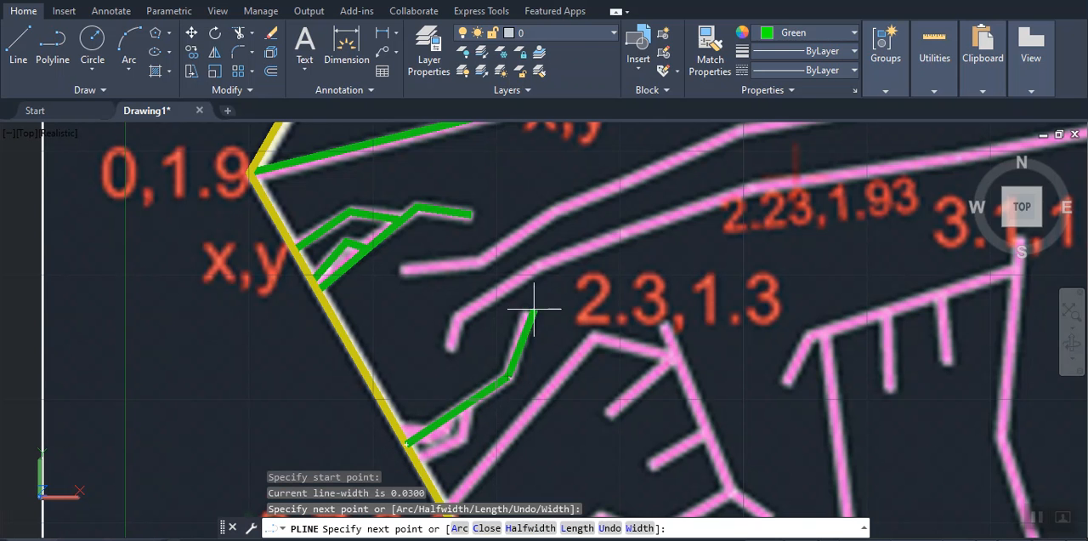
left_click(527, 316)
key("Return")
key("Return")
Trace the short pink branch just below it, from the lower-left edge over its bend up to the junction with that line
left_click(414, 461)
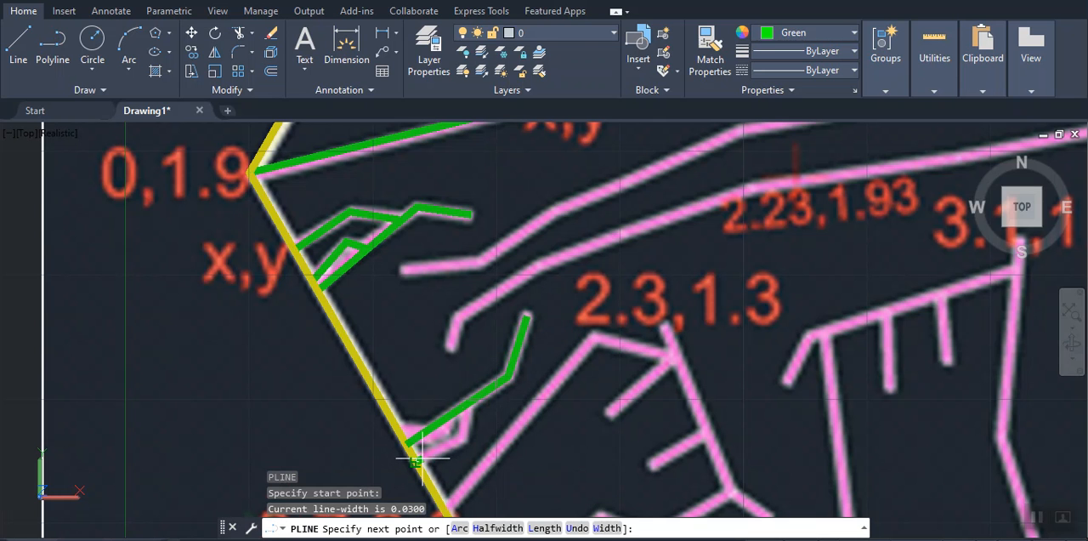
left_click(462, 438)
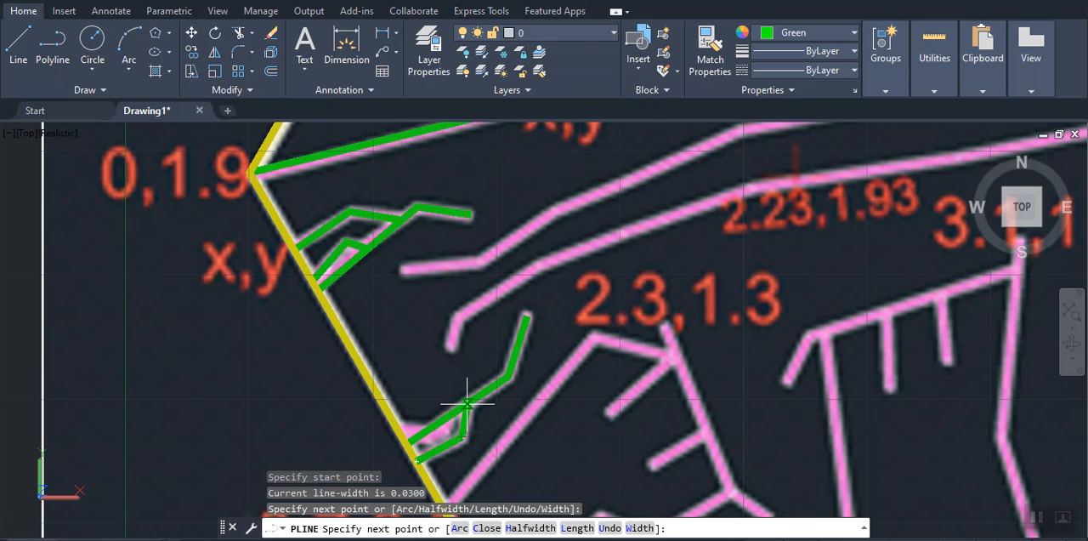
left_click(460, 395)
key("Return")
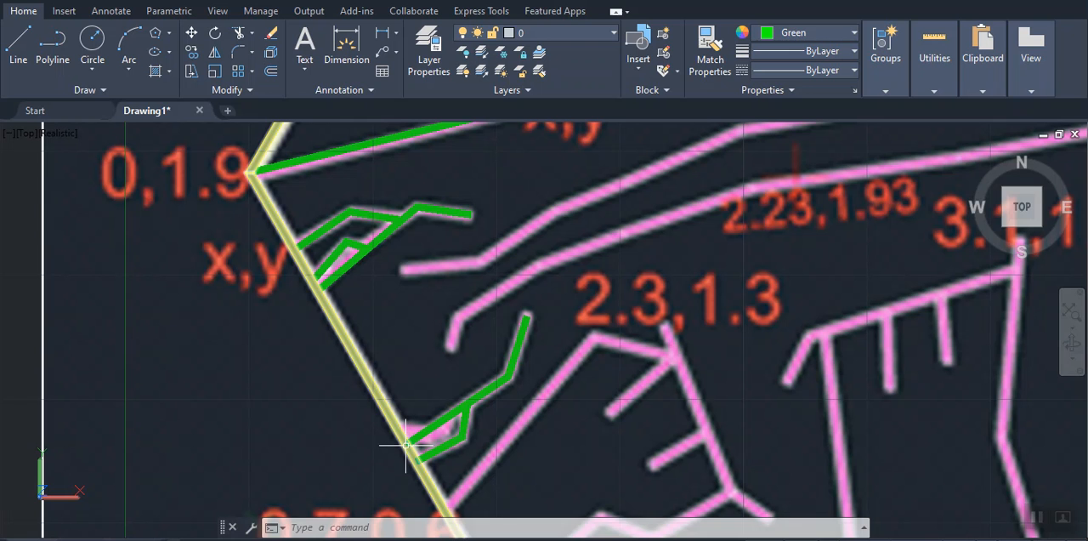
Draw a small bent polyline inside the lower wedge on the lower-left edge, from the edge up to the wedge's upper line
type("pl")
key("Return")
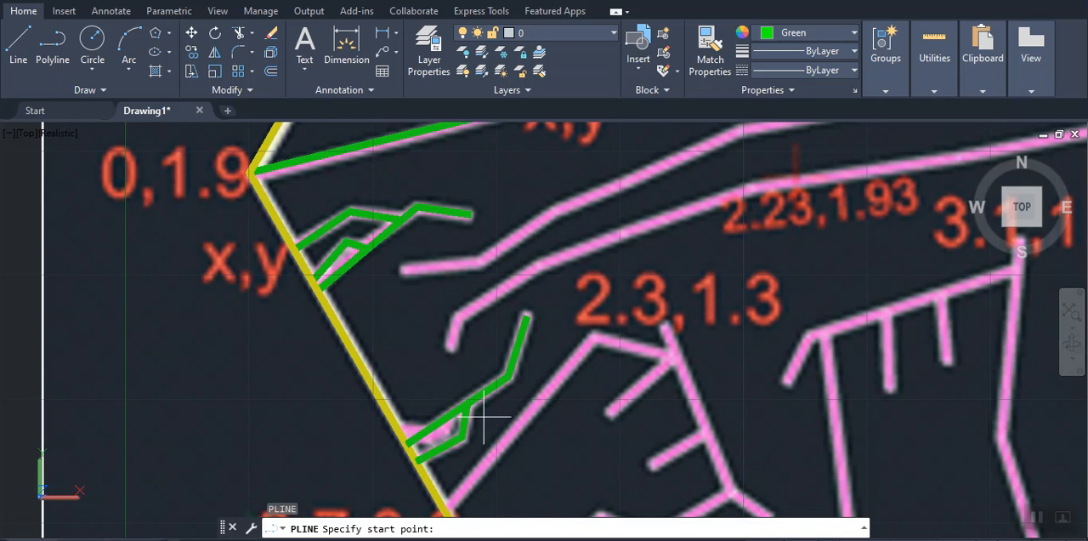
left_click(407, 444)
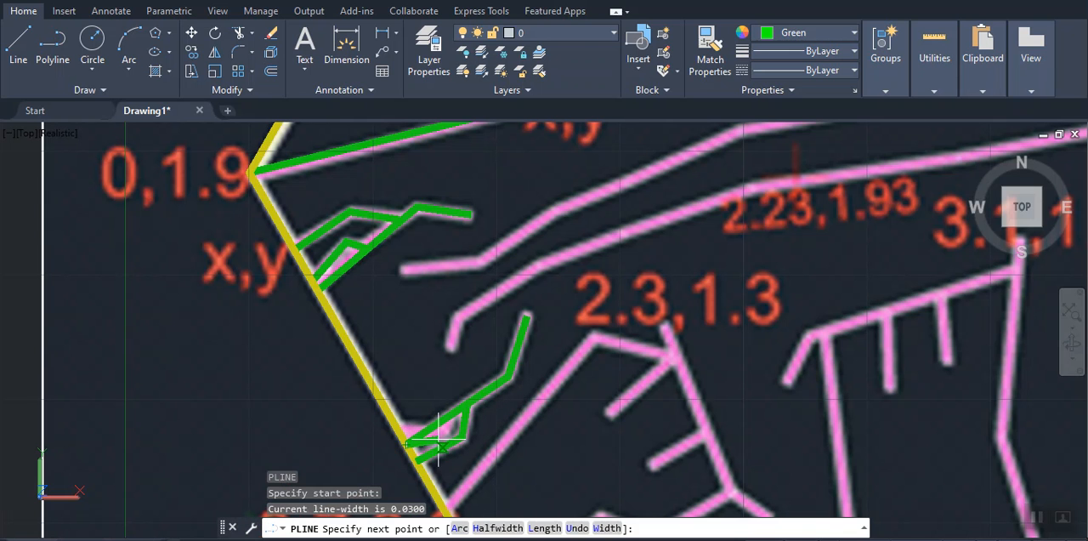
left_click(441, 439)
left_click(459, 409)
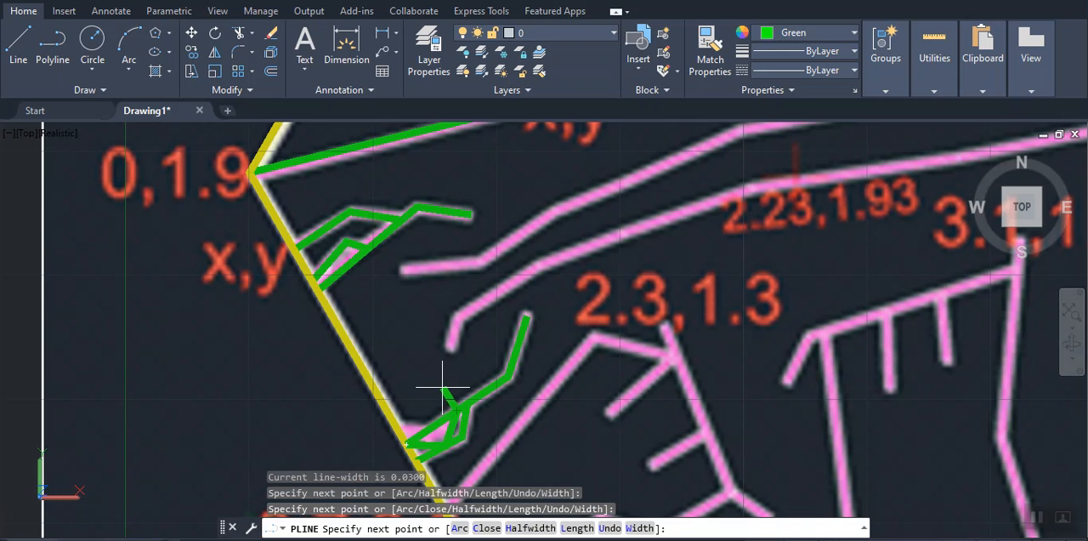
key("Return")
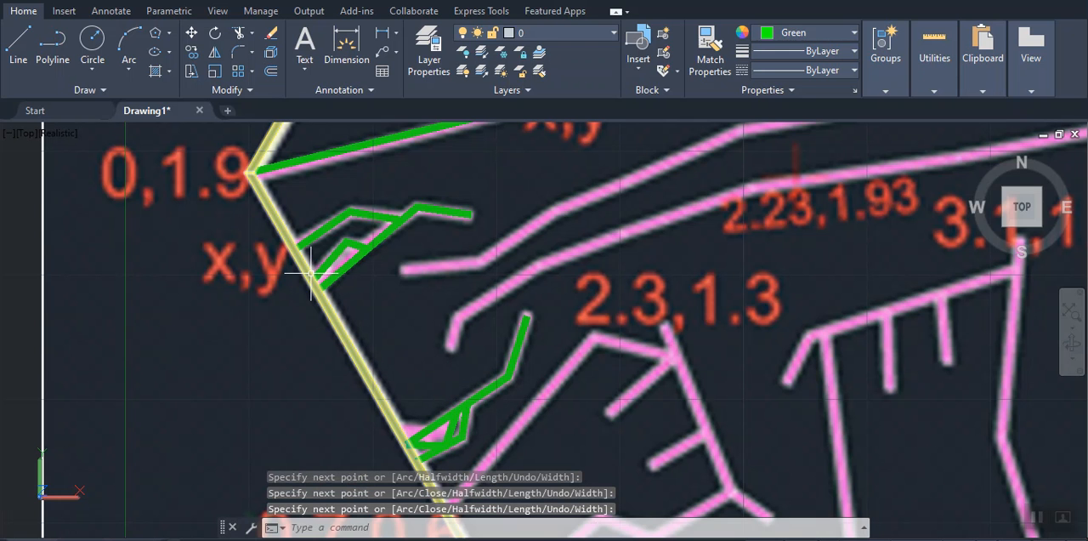
Draw another small bent polyline inside the upper wedge by the x,y label, from the hexagon's edge to the inner line's bend
key("Return")
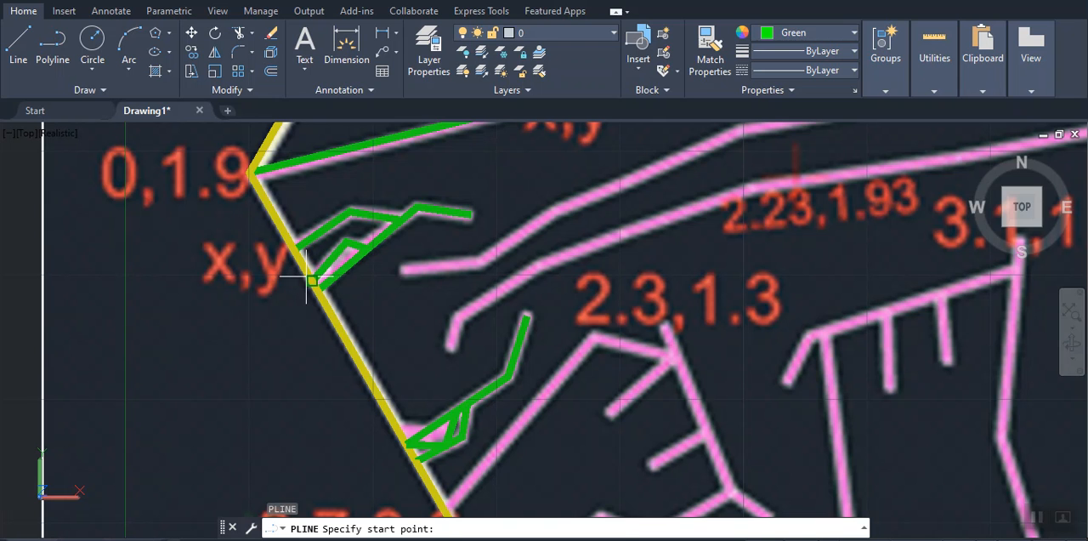
left_click(308, 281)
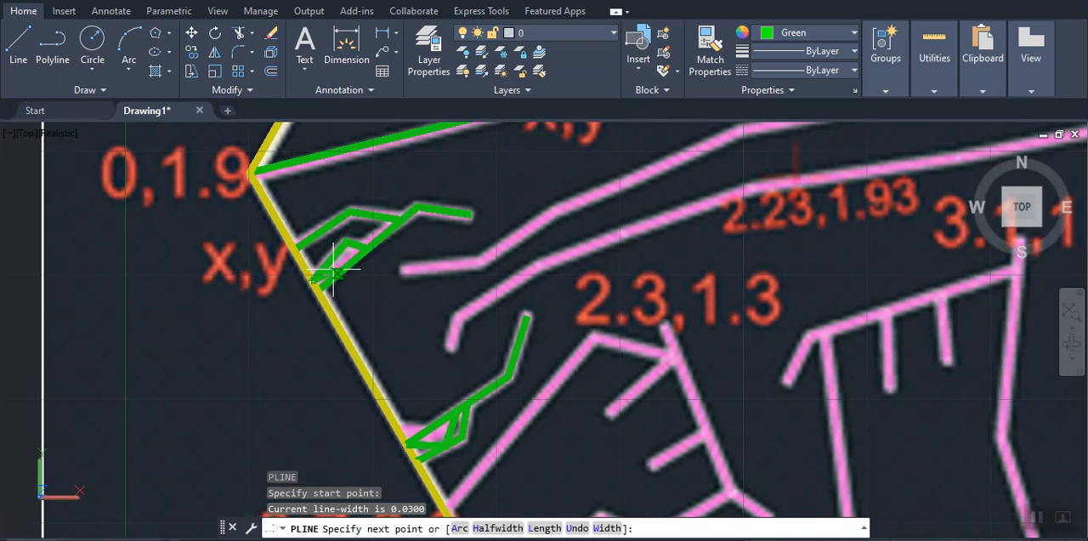
left_click(337, 269)
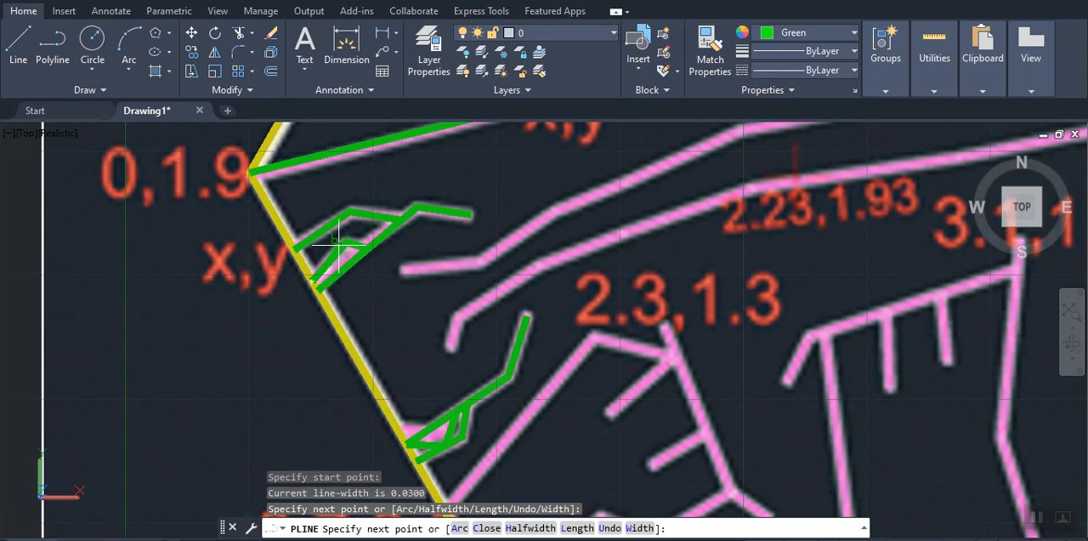
left_click(346, 242)
key("Return")
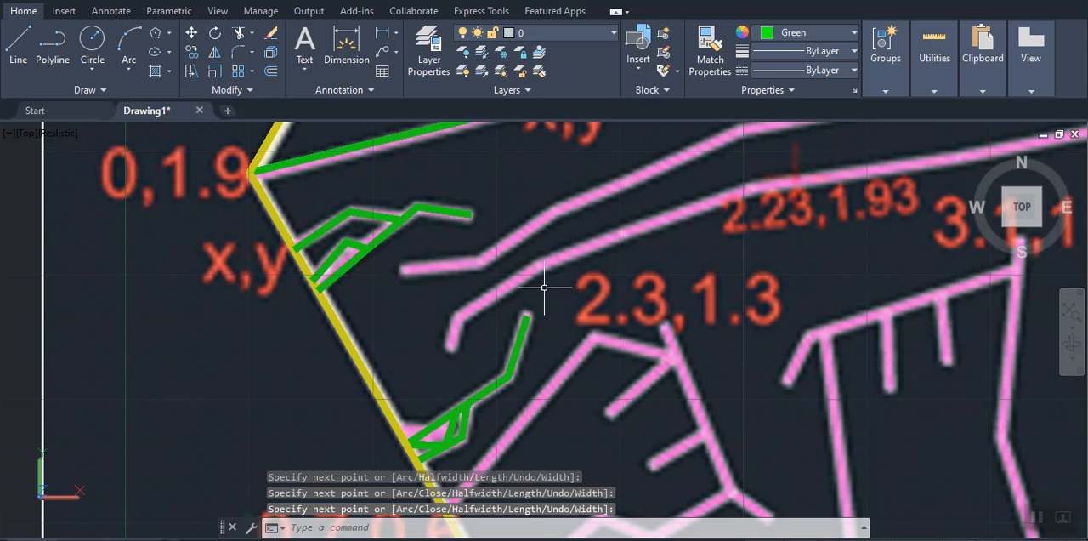
Trace the long pink line above the 0.7,0.6 label, from the lower-left edge over its peak to the junction under 2.3,1.3
mouse_move(526, 366)
middle_mouse_down()
mouse_move(532, 318)
mouse_move(484, 297)
middle_mouse_up()
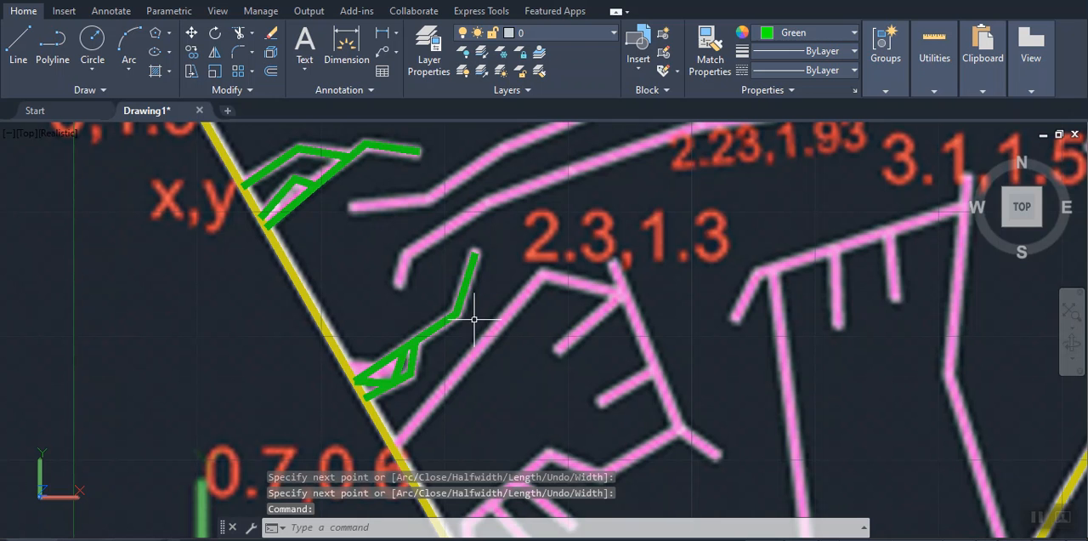
key("Return")
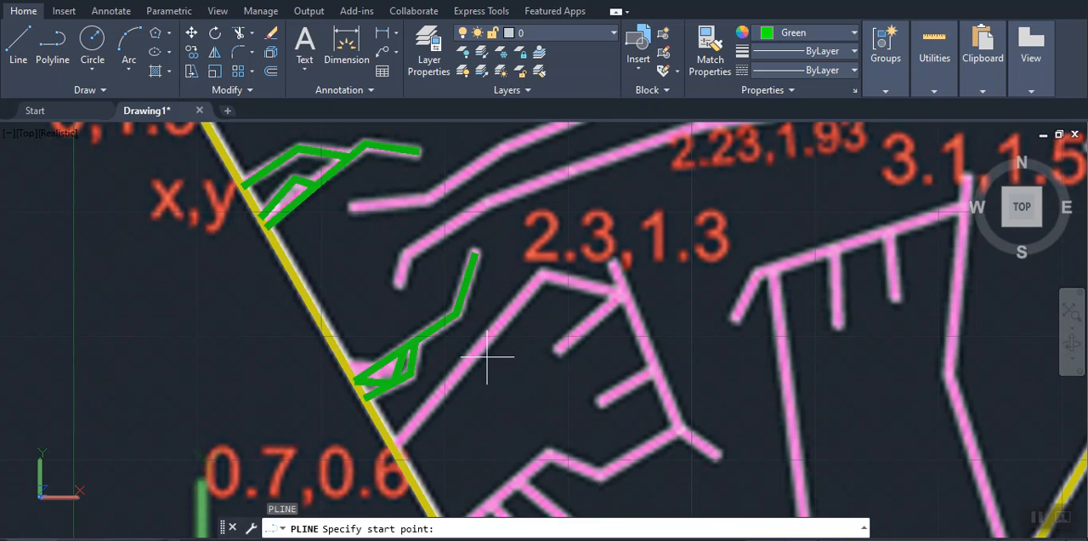
left_click(393, 445)
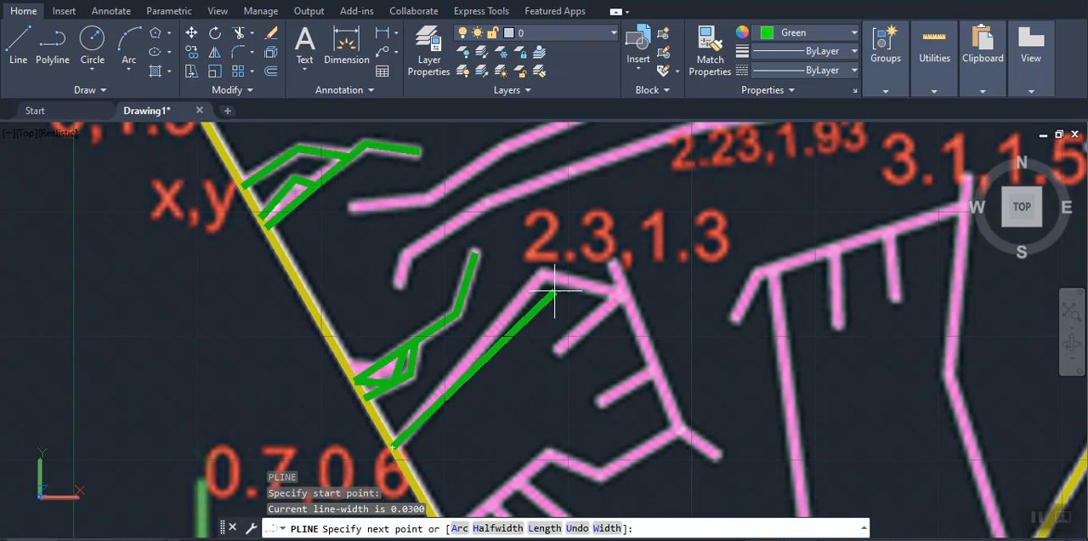
left_click(542, 276)
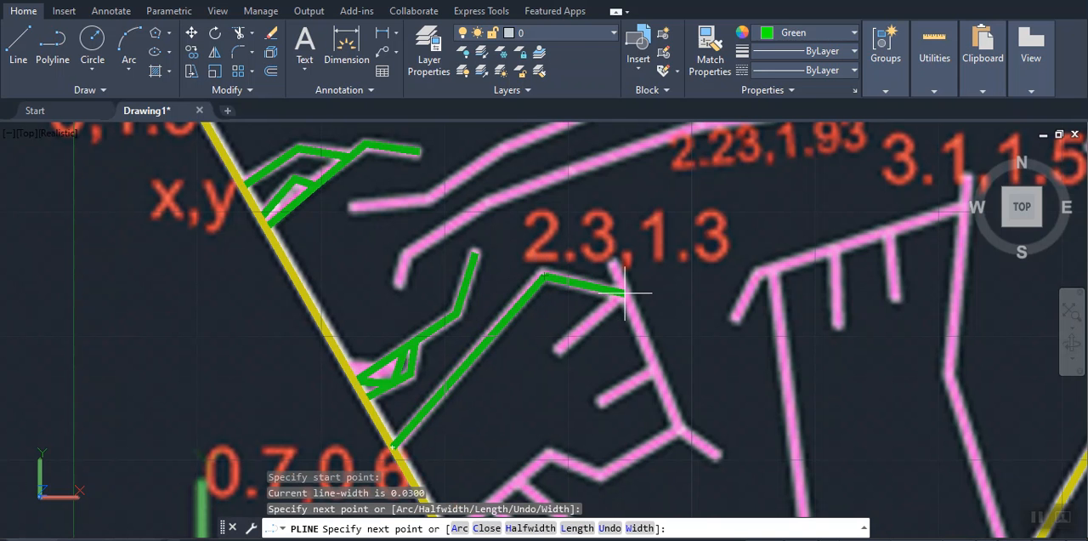
left_click(625, 291)
key("Return")
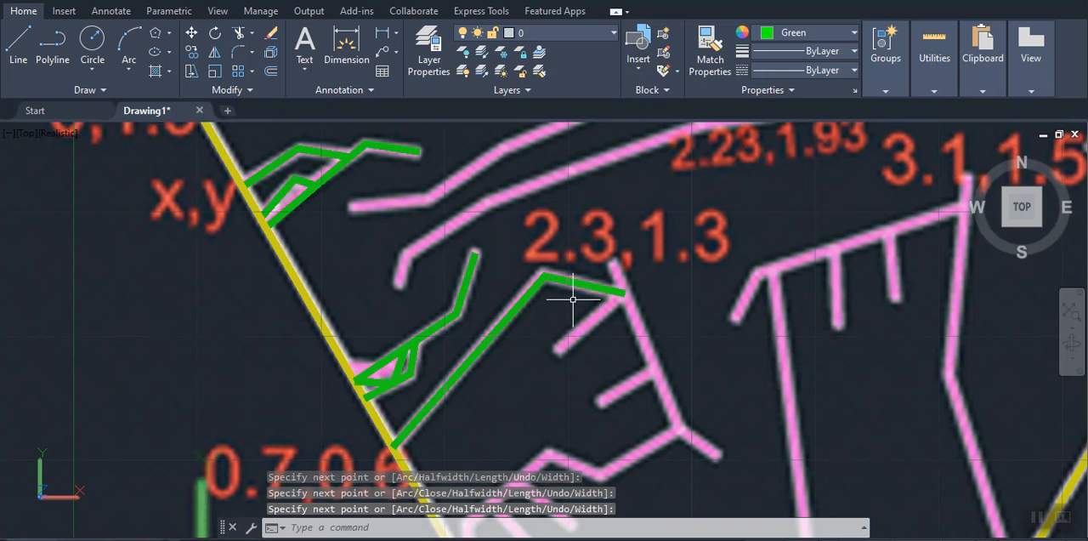
Trace the lower of the two long pink lines, from its hooked free end past 2.23,1.93 to the upper-right hexagon edge
key("Return")
left_click(400, 285)
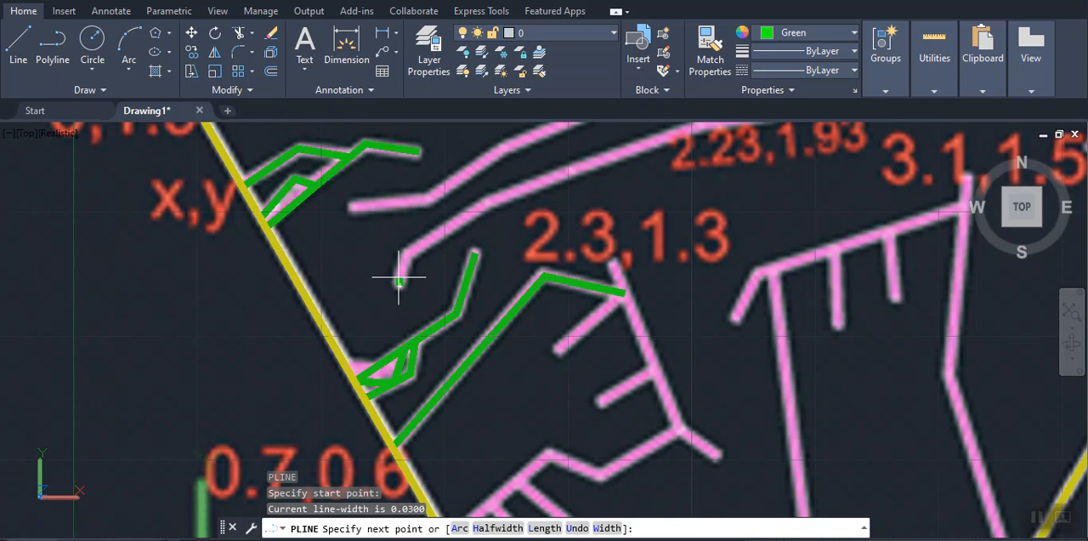
left_click(407, 254)
middle_click_drag(437, 248, 340, 376)
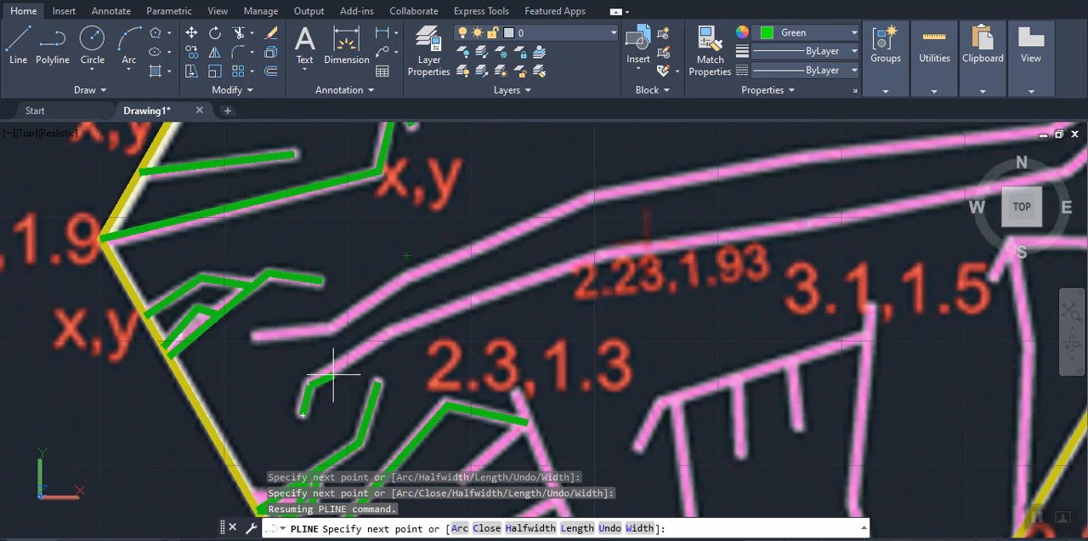
left_click(388, 332)
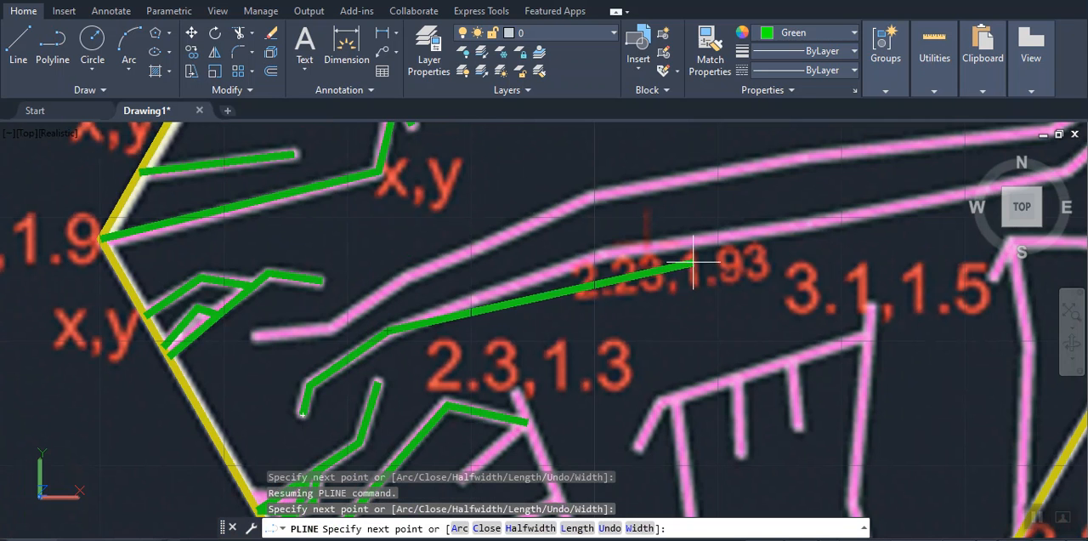
left_click(603, 253)
middle_click_drag(700, 243, 310, 407)
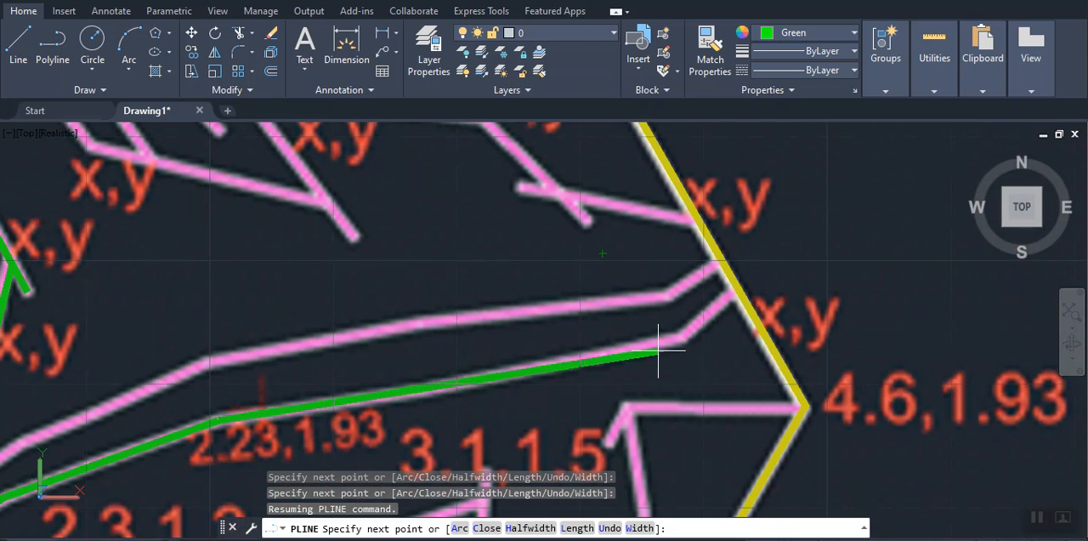
left_click(433, 382)
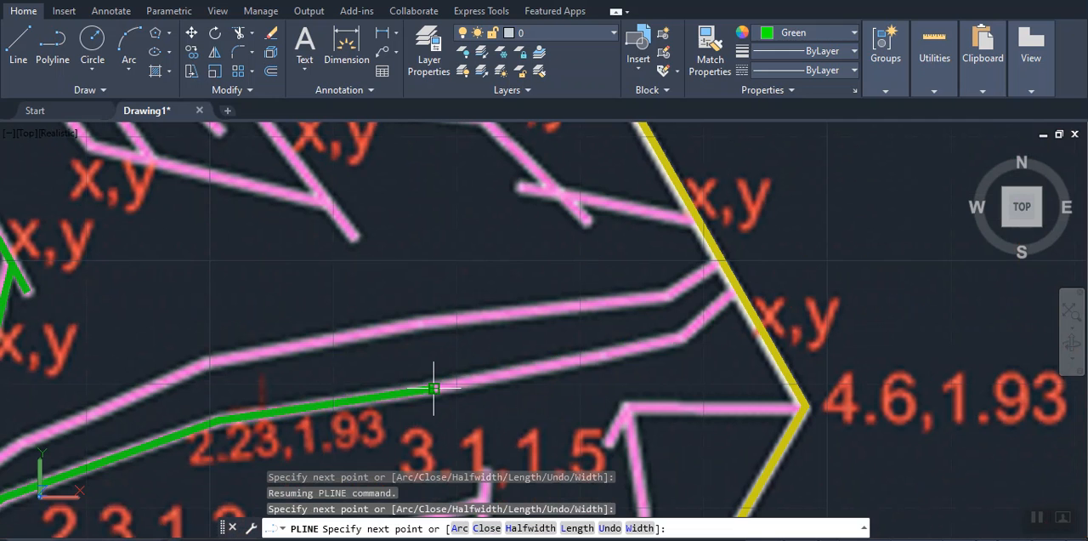
left_click(685, 337)
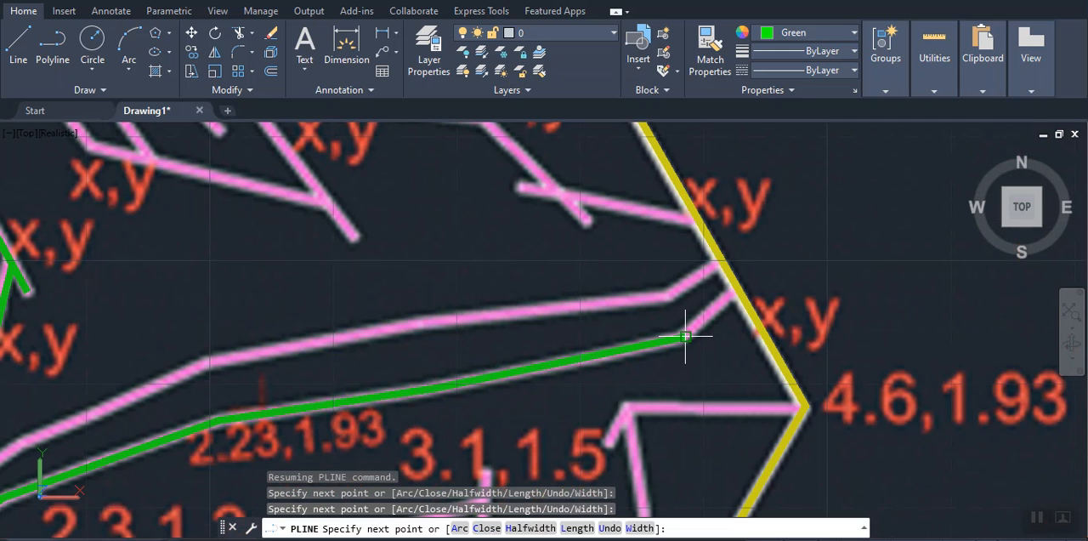
left_click(737, 288)
key("Return")
key("Return")
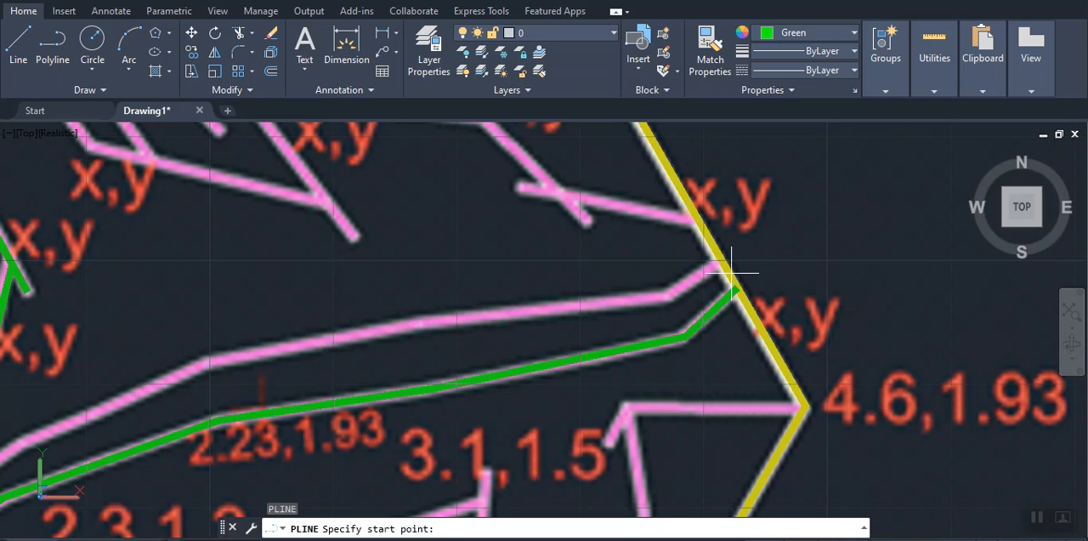
Trace the upper of the two long pink lines, from the upper-right hexagon edge across to its free end near the 0,1.9 side
left_click(721, 262)
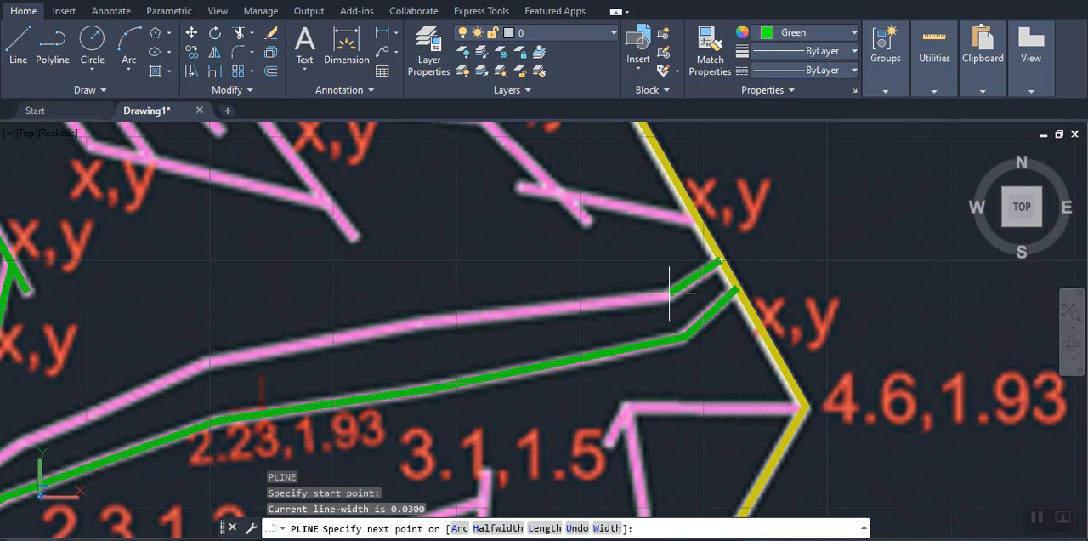
left_click(671, 295)
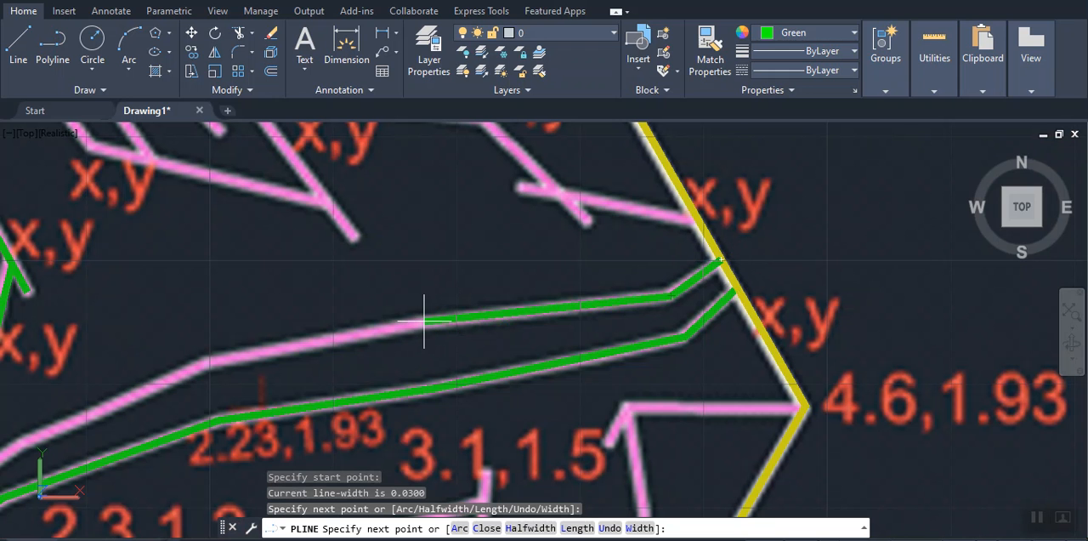
left_click(421, 321)
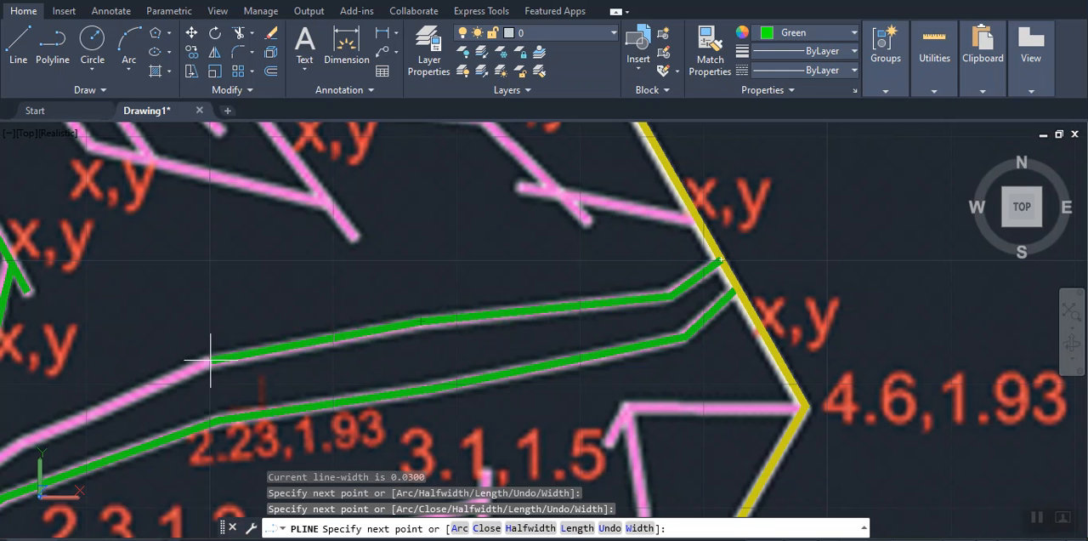
left_click(210, 360)
mouse_move(201, 371)
middle_mouse_down()
mouse_move(391, 298)
mouse_move(650, 265)
middle_mouse_up()
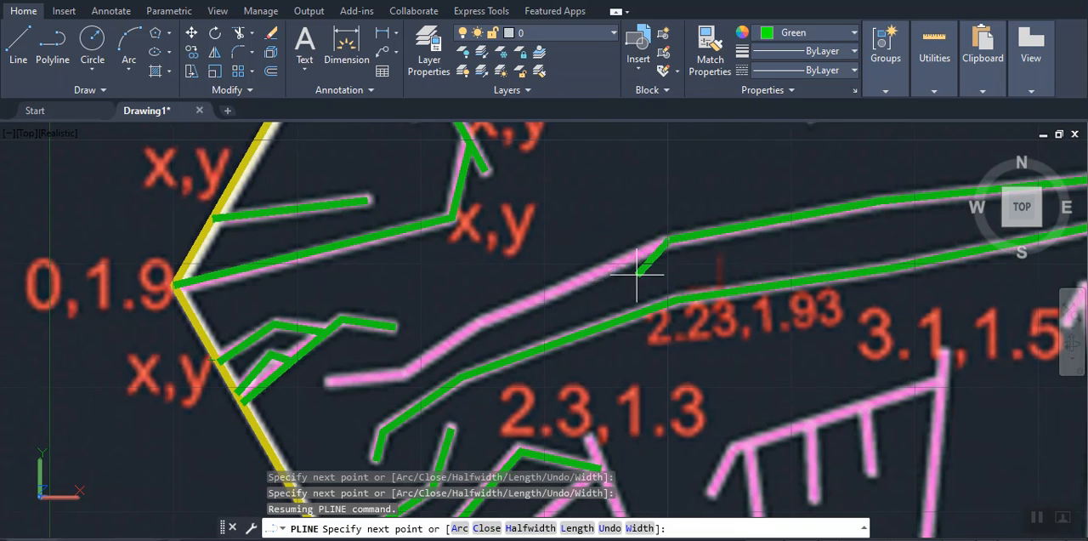
left_click(485, 318)
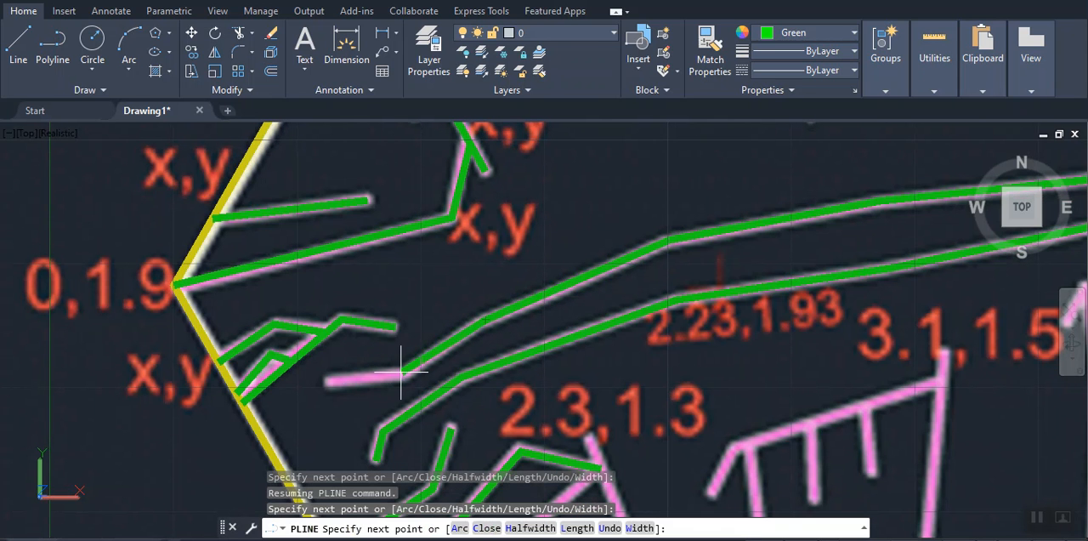
left_click(404, 375)
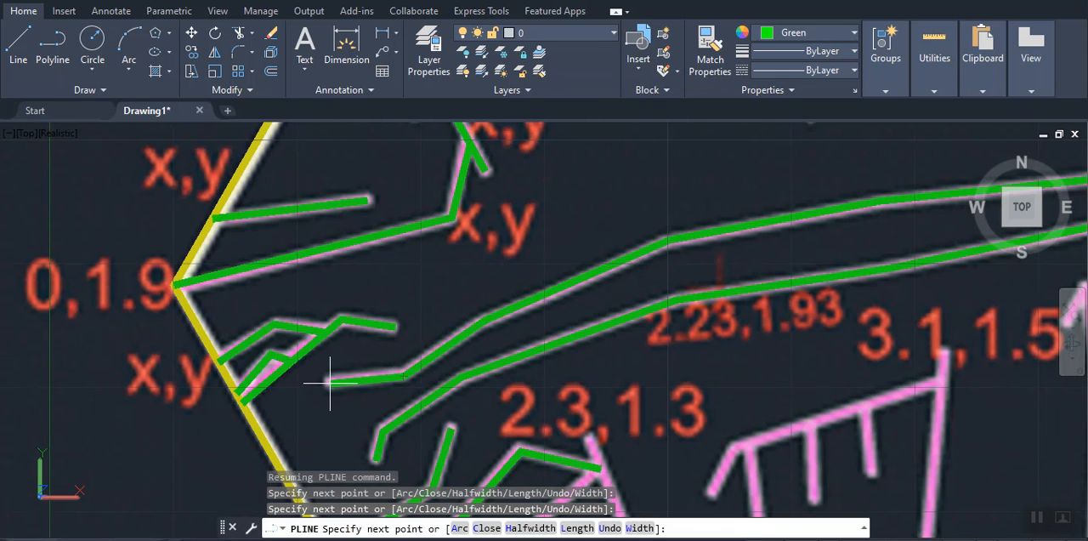
left_click(327, 381)
key("Return")
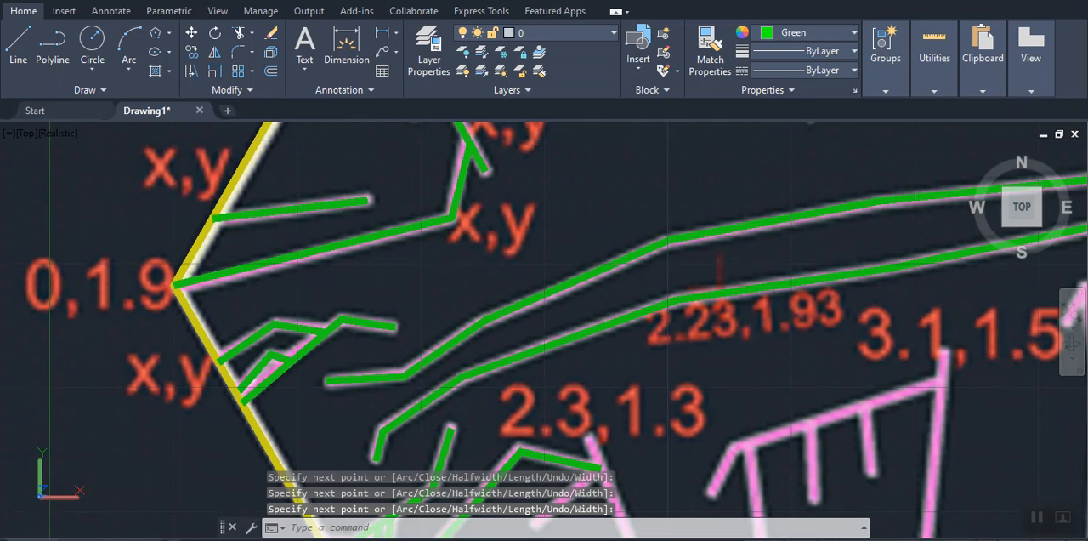
Trace the pink line from its free end under the 2.3,1.3 label down through the bend to its lower short tip
key("Return")
middle_click_drag(593, 398, 485, 212)
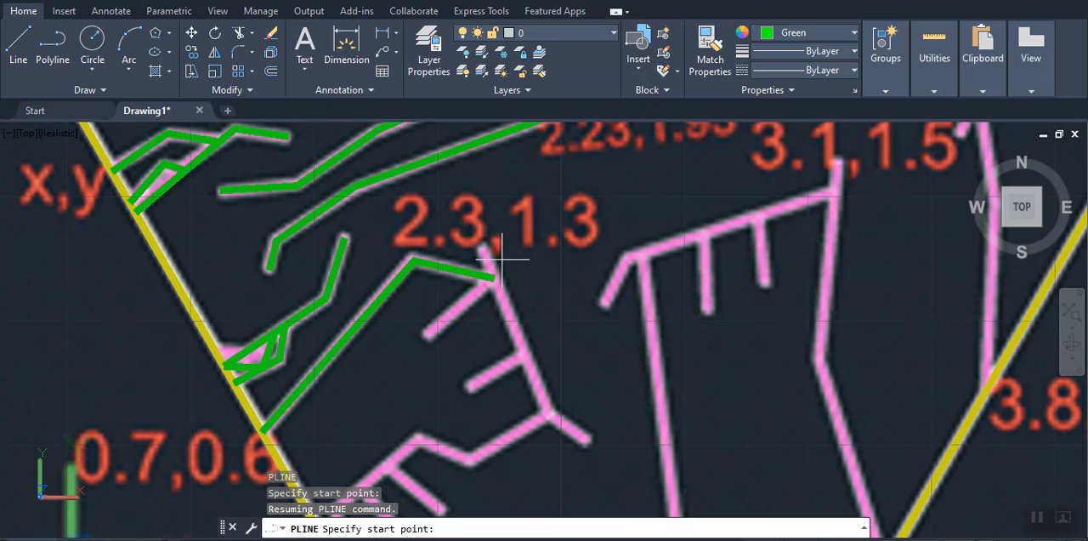
left_click(484, 250)
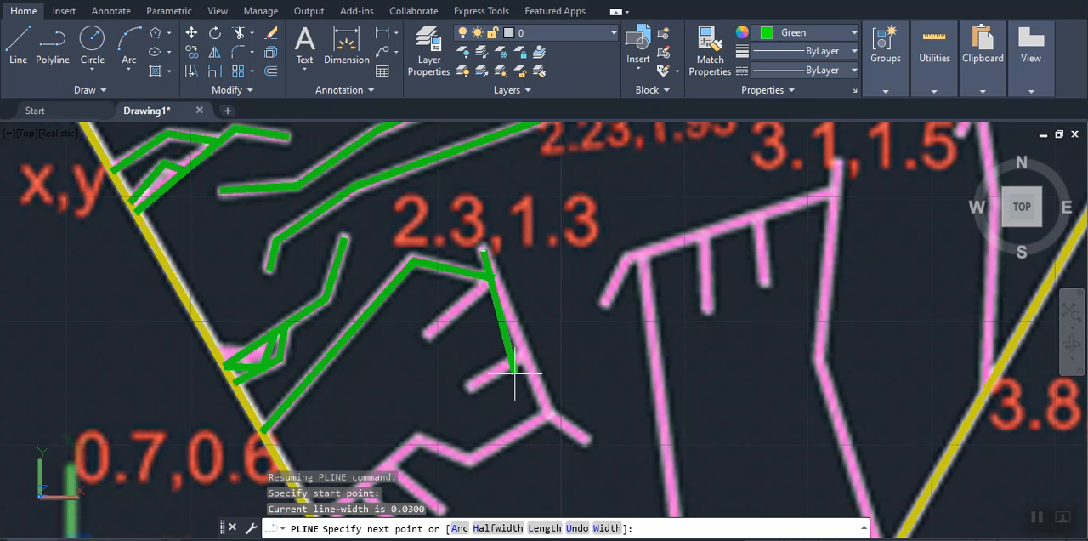
left_click(550, 416)
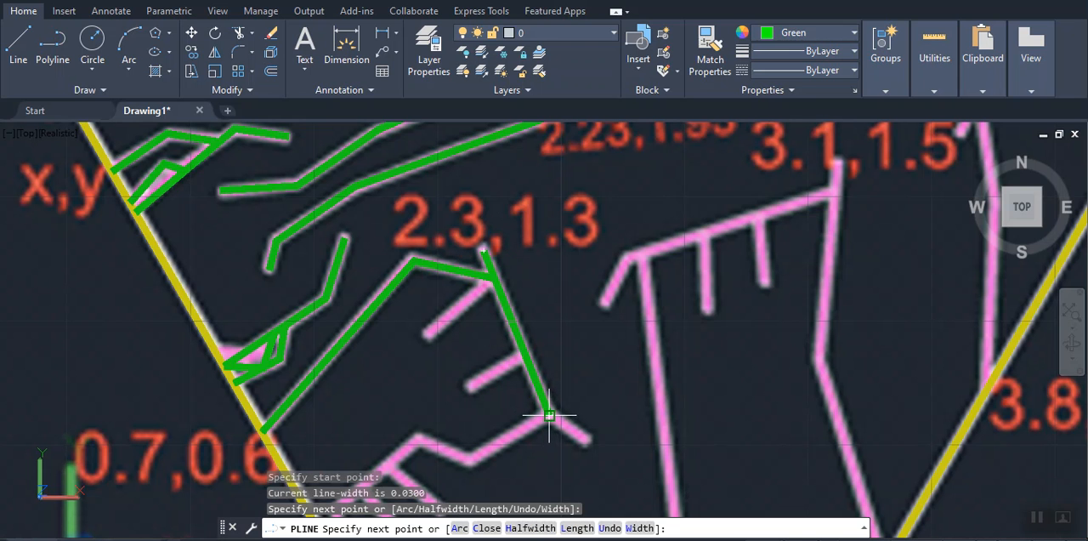
left_click(587, 439)
key("Return")
key("Return")
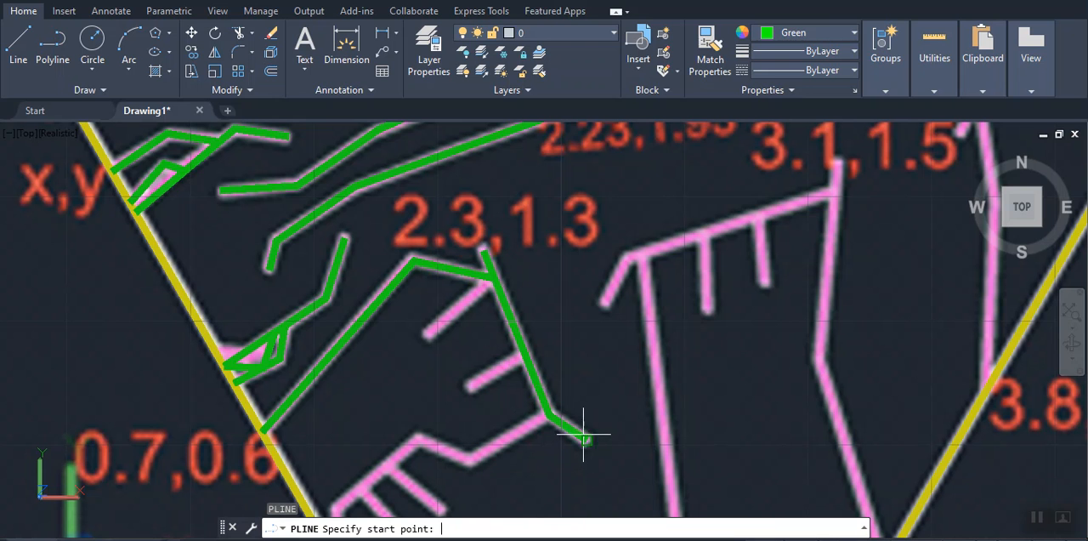
Trace the two short pink branches below the 2.3,1.3 label, each from its free end to the green line descending from that label
left_click(428, 335)
left_click(489, 283)
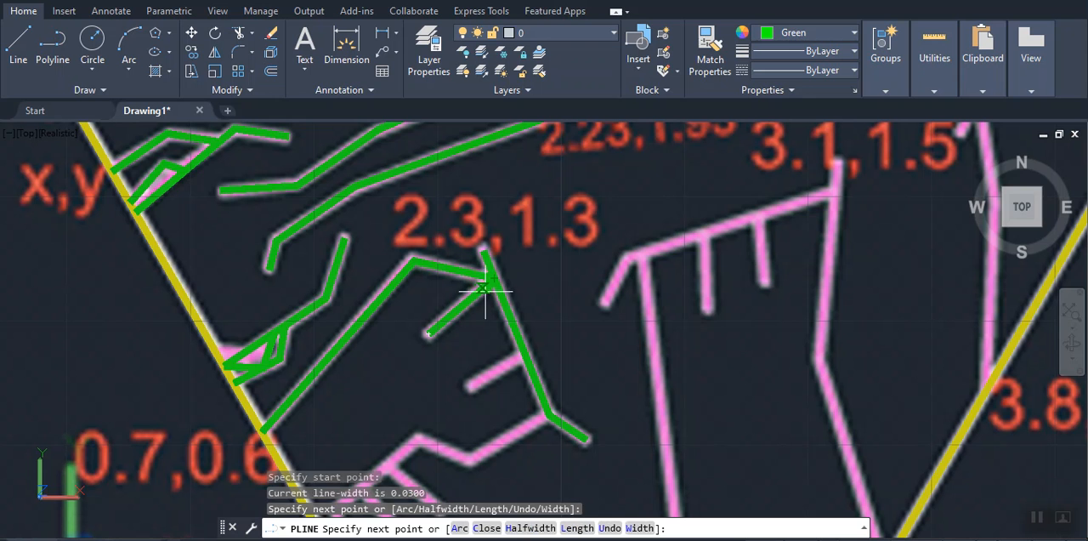
key("Return")
key("Return")
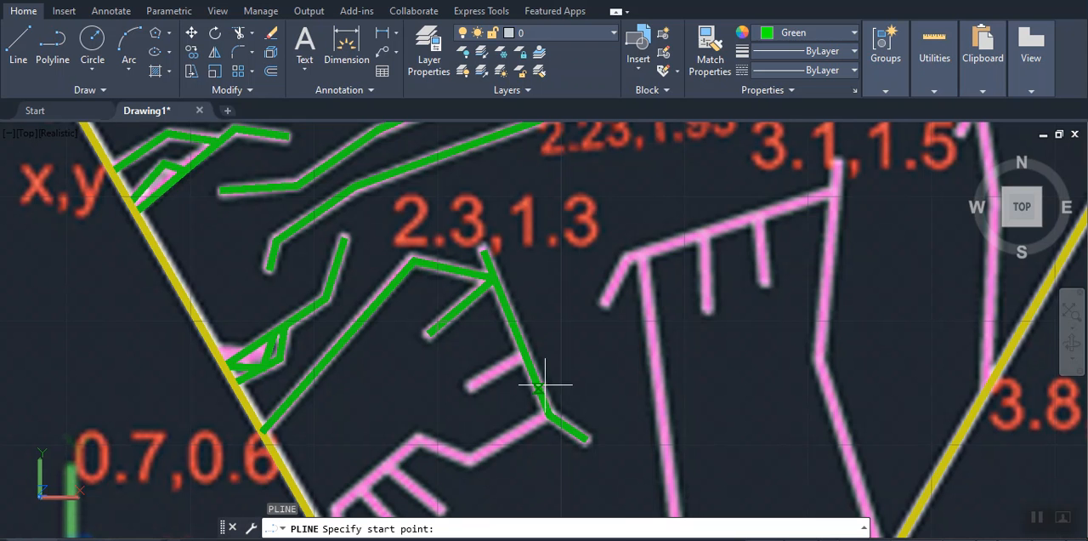
left_click(472, 385)
left_click(522, 352)
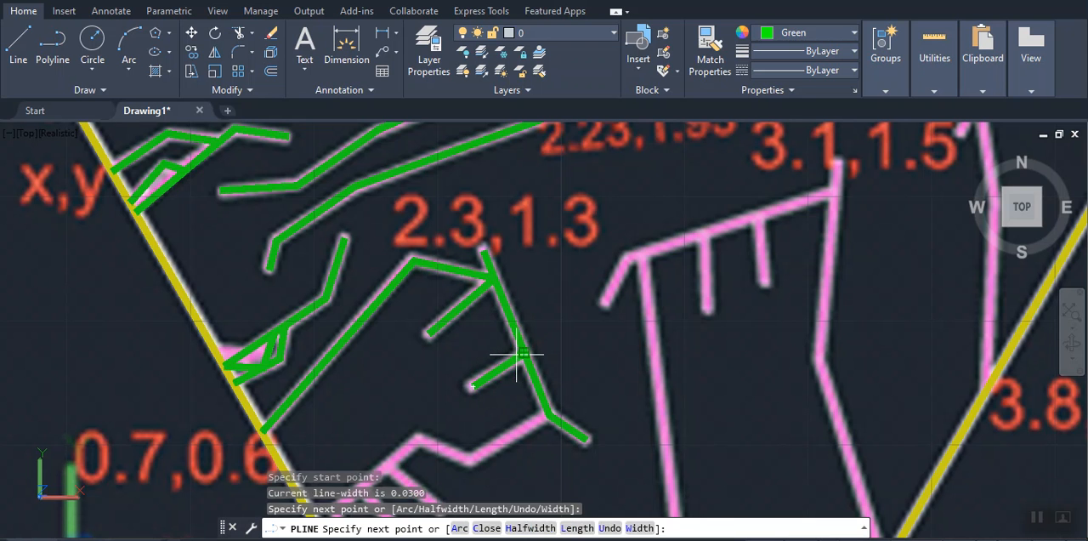
key("Return")
Trace the zigzag pink line from the hexagon corner at 1.1,0 over its bends to the lower junction of the green line
middle_click_drag(518, 380, 543, 179)
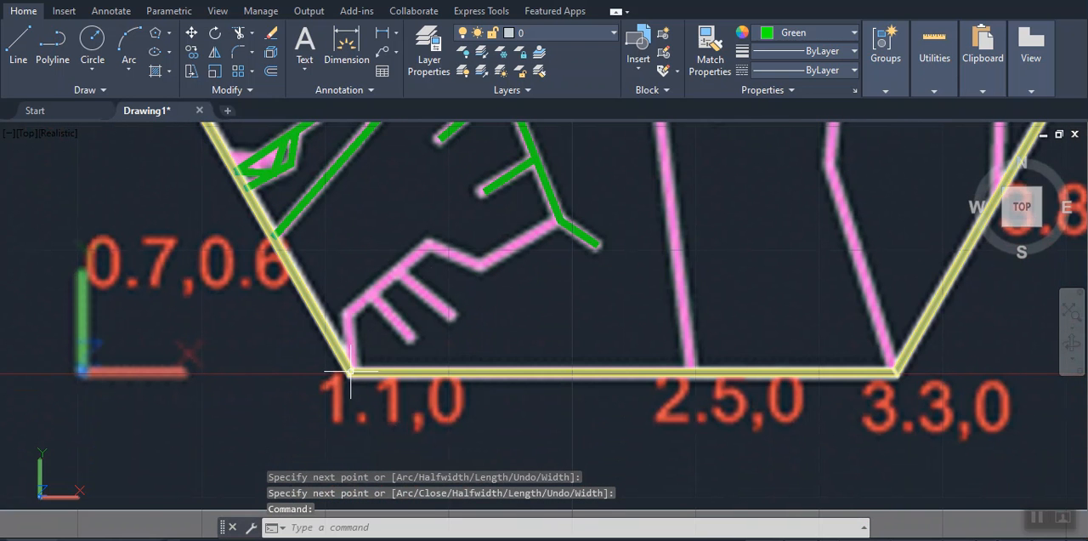
key("Return")
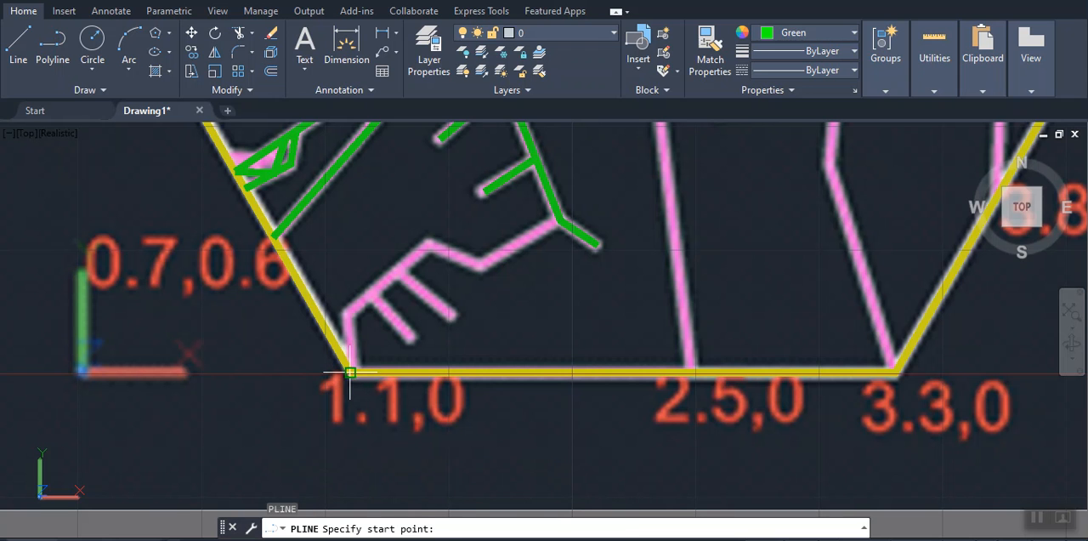
left_click(349, 371)
left_click(351, 314)
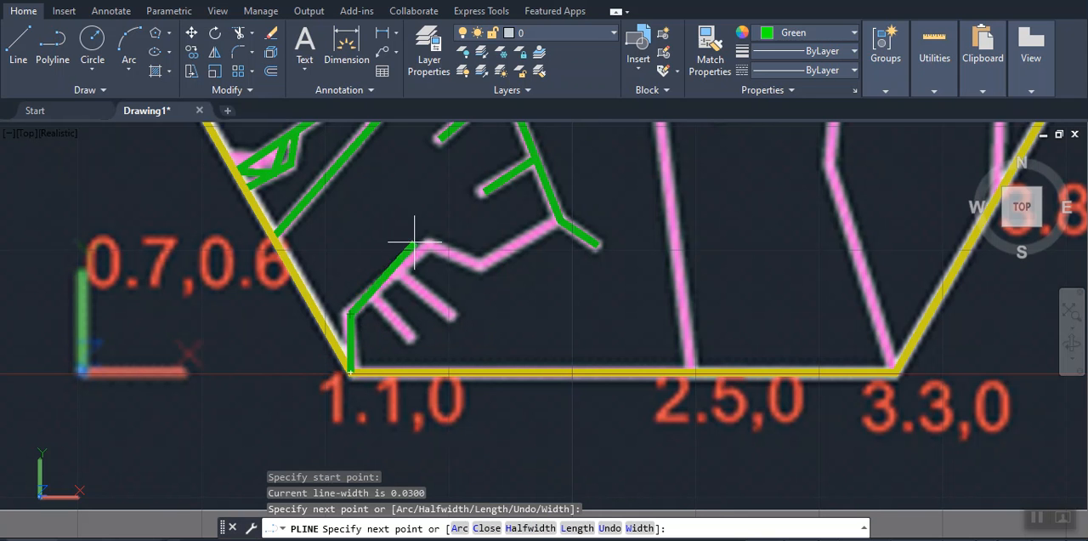
left_click(429, 245)
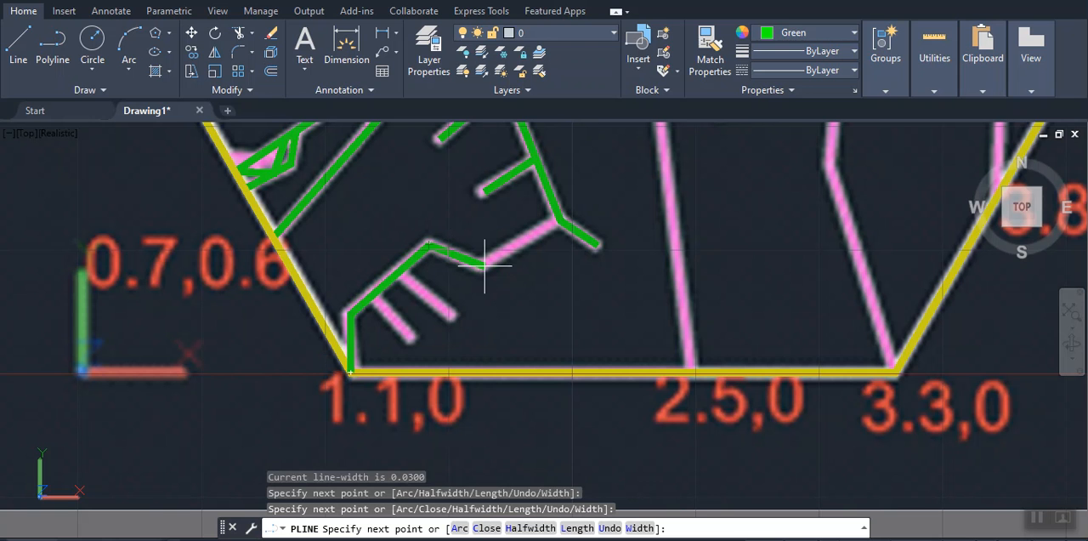
left_click(484, 266)
left_click(560, 221)
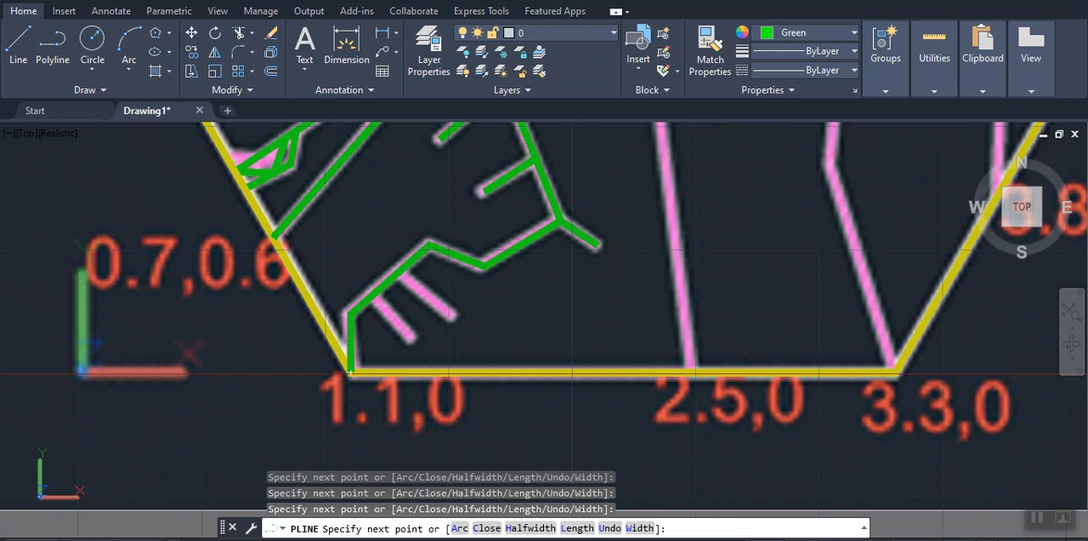
key("Return")
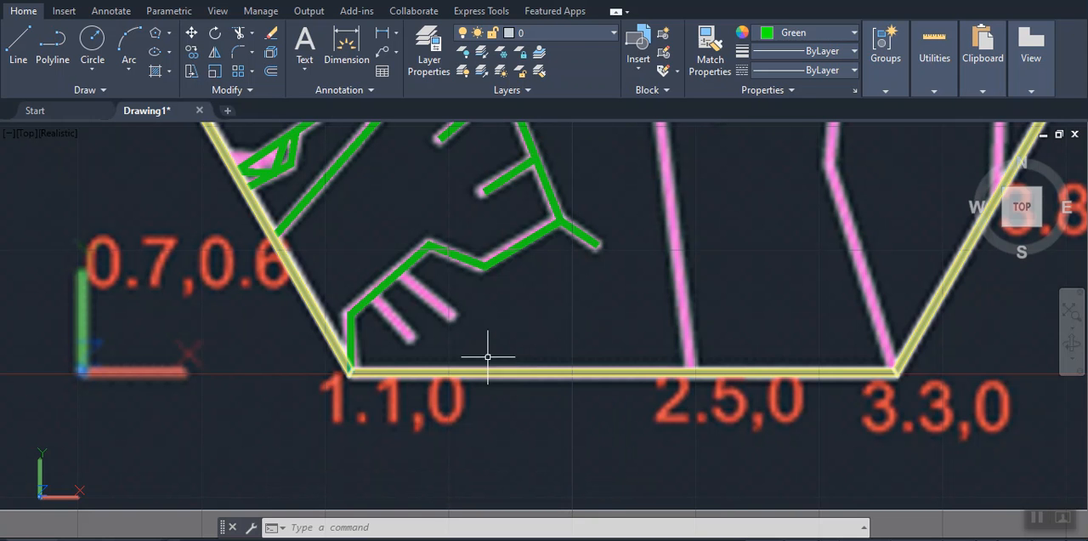
left_click(409, 332)
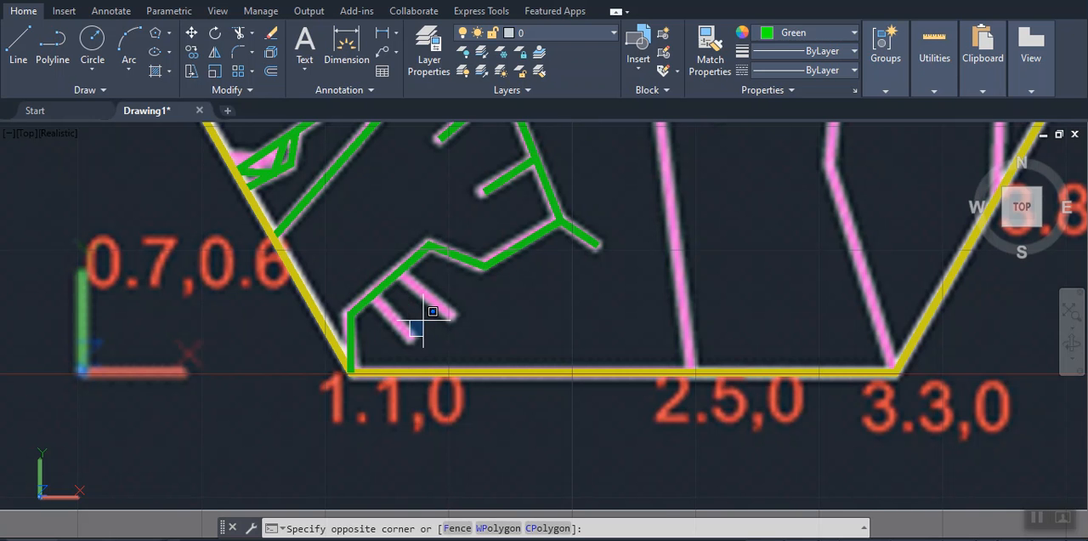
key("Return")
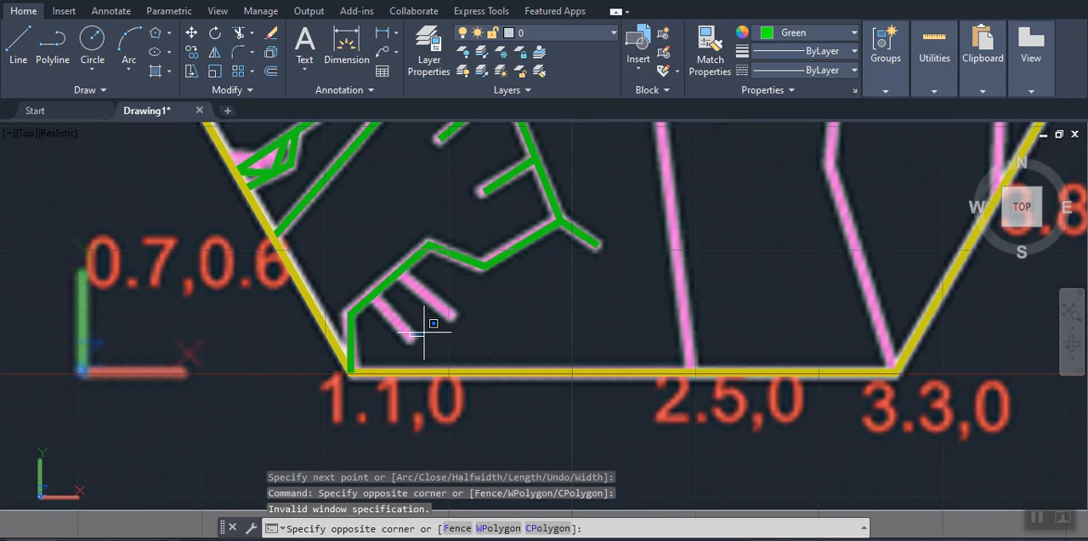
key("Escape")
Trace the two short pink branches near the 1.1,0 corner, each from its free end to the zigzag green line
key("Return")
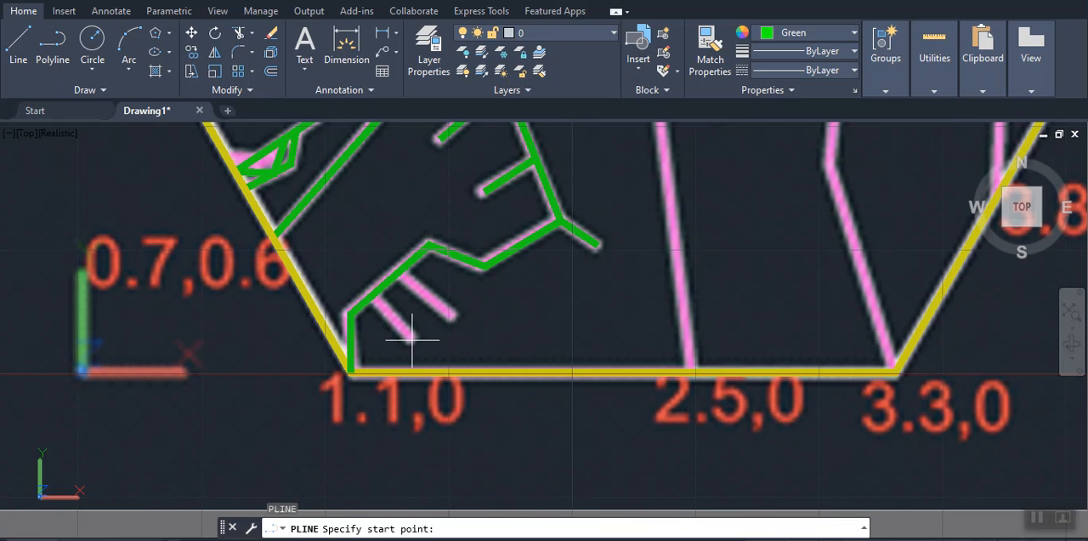
left_click(411, 337)
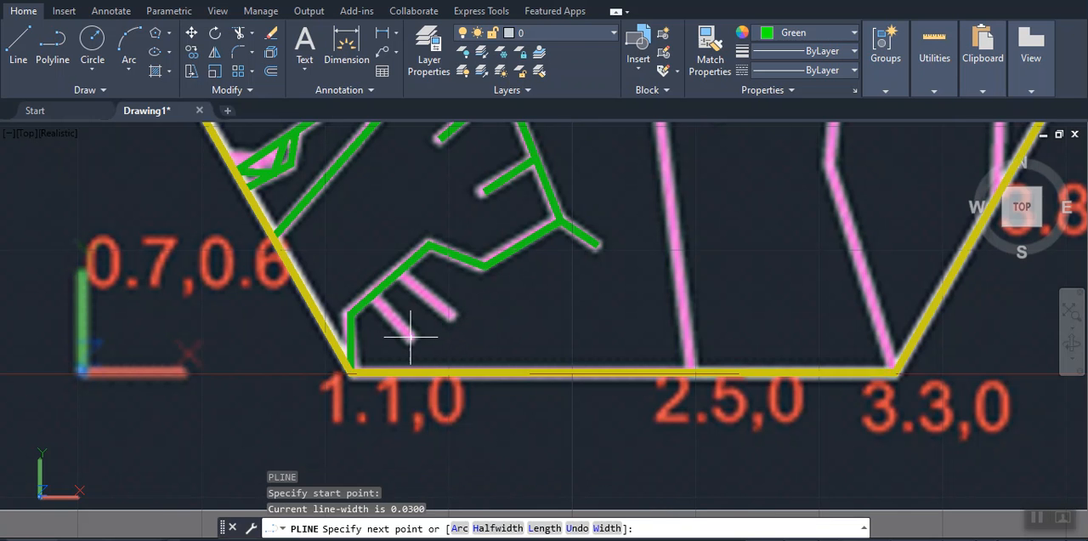
left_click(372, 294)
key("Return")
key("Return")
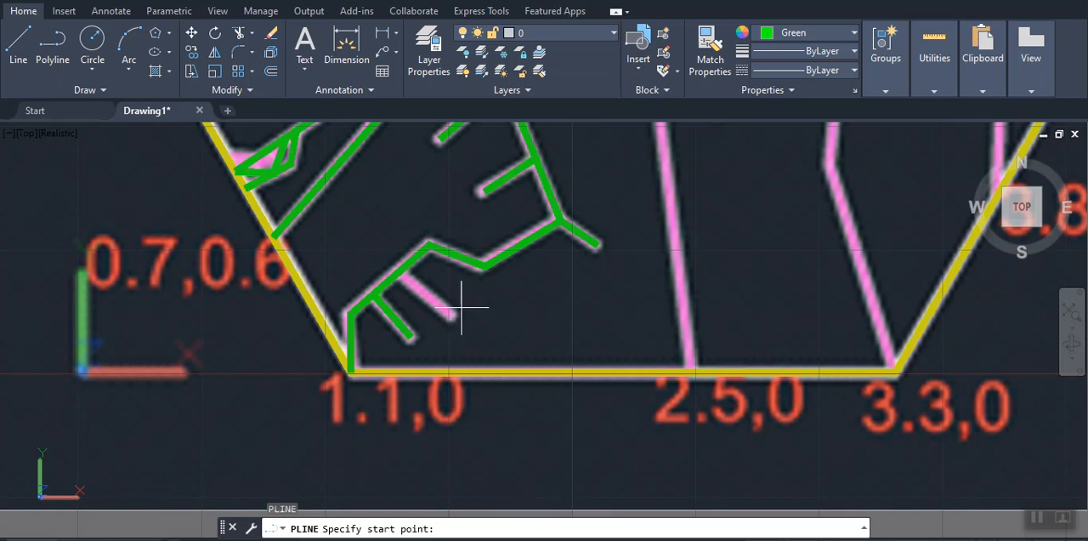
left_click(451, 314)
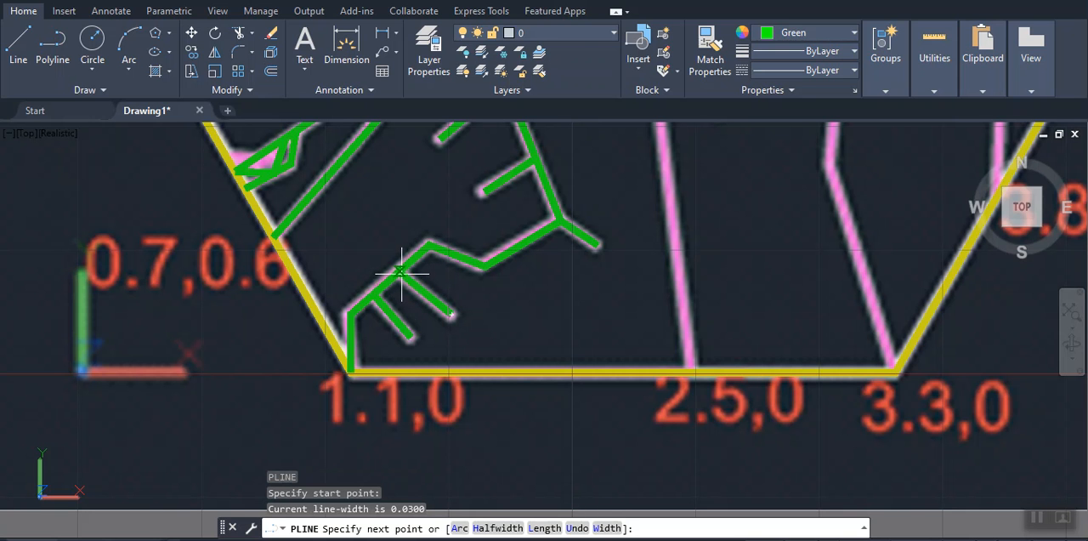
left_click(399, 271)
key("Return")
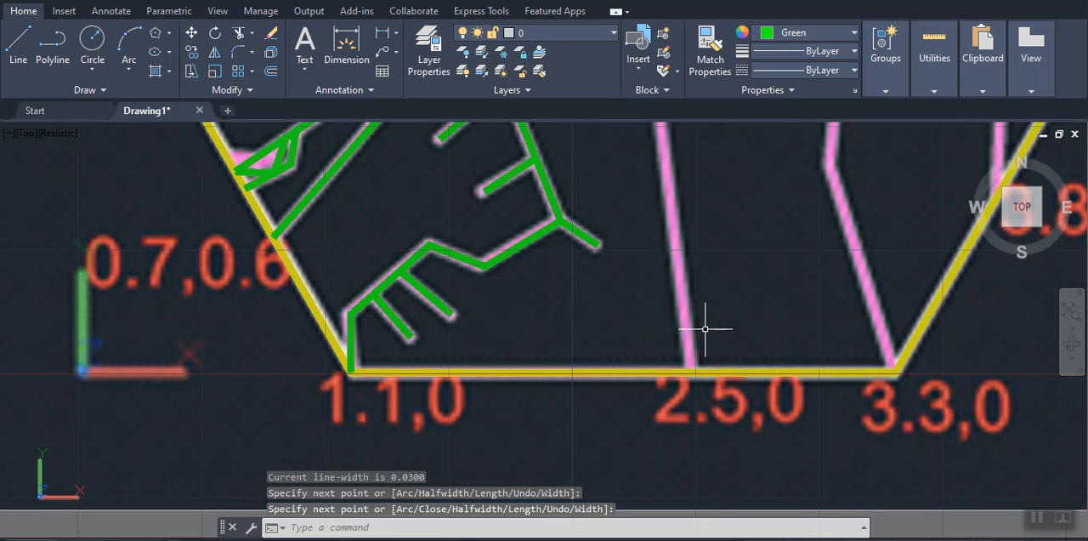
Trace the straight pink line from the hexagon's upper-left corner down to its junction with the hooked pink line
scroll(704, 328, "down", 5)
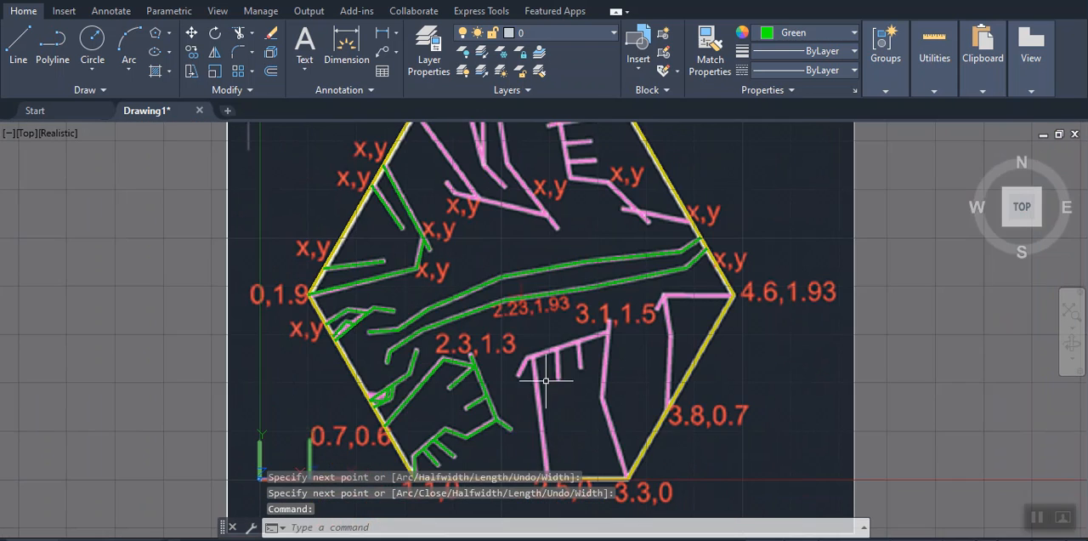
middle_click_drag(489, 313, 496, 421)
scroll(418, 327, "up", 2)
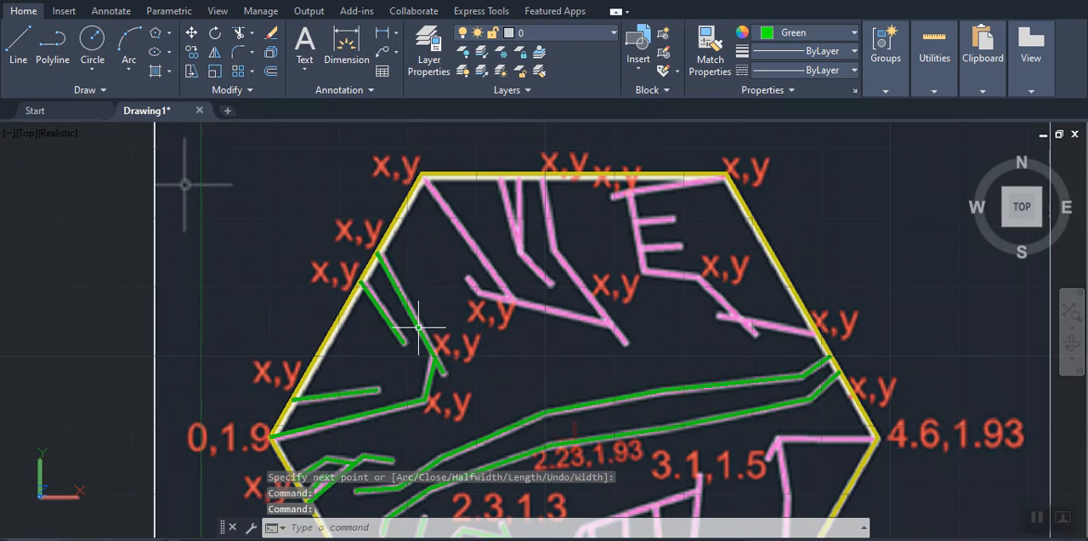
scroll(429, 285, "up", 2)
mouse_move(425, 273)
middle_mouse_down()
mouse_move(430, 370)
mouse_move(404, 319)
mouse_move(396, 346)
middle_mouse_up()
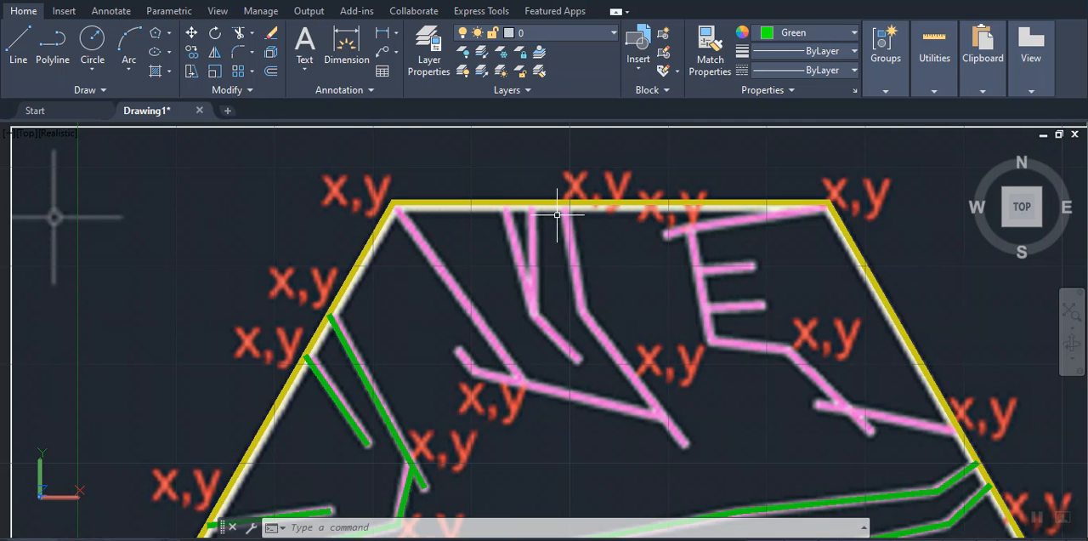
type("pl")
key("Return")
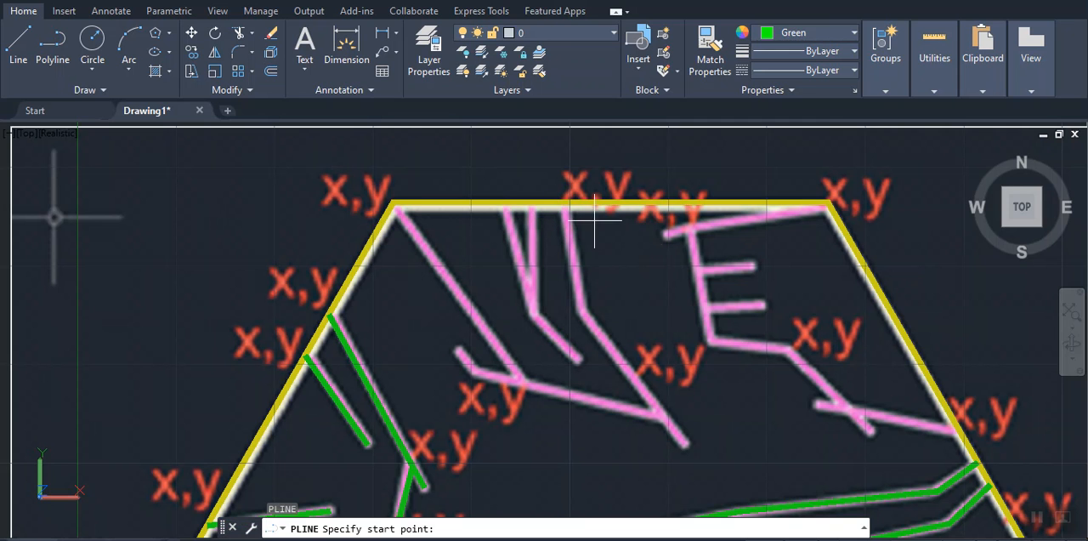
left_click(393, 202)
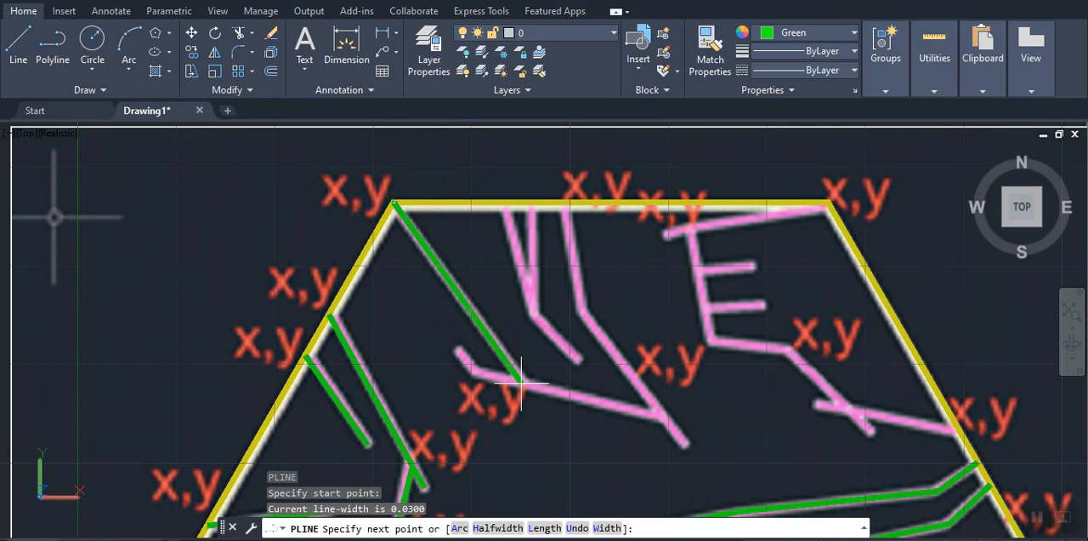
left_click(521, 381)
key("Return")
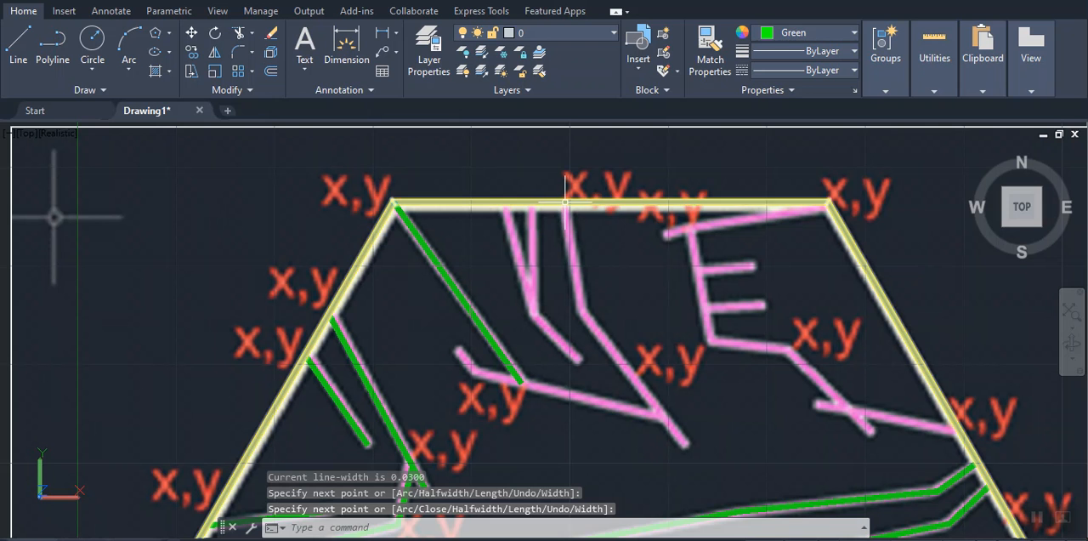
Trace the bent pink line from the x,y point midway on the hexagon's upper edge down to its free end
key("Return")
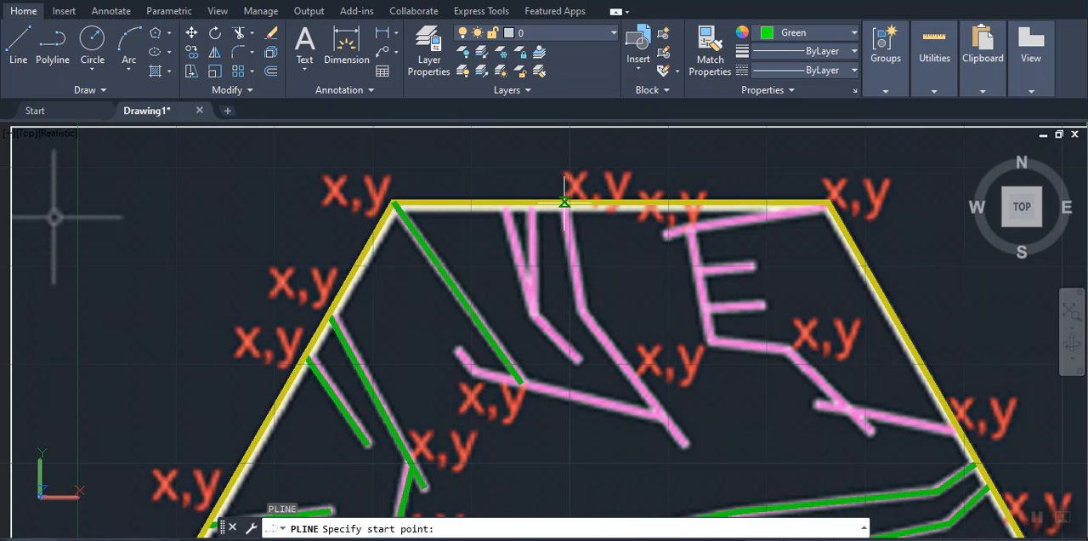
left_click(561, 203)
left_click(582, 314)
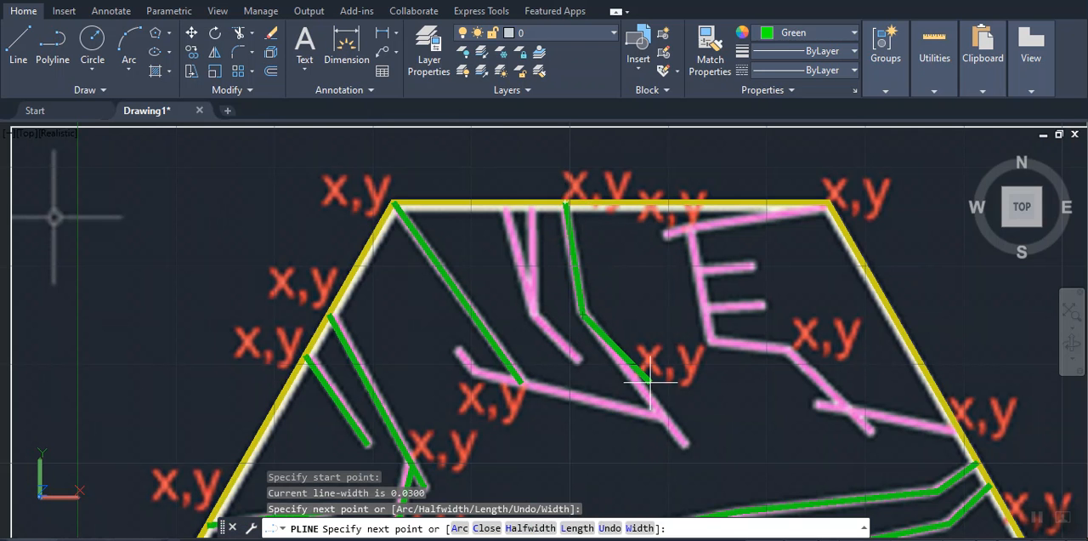
left_click(685, 441)
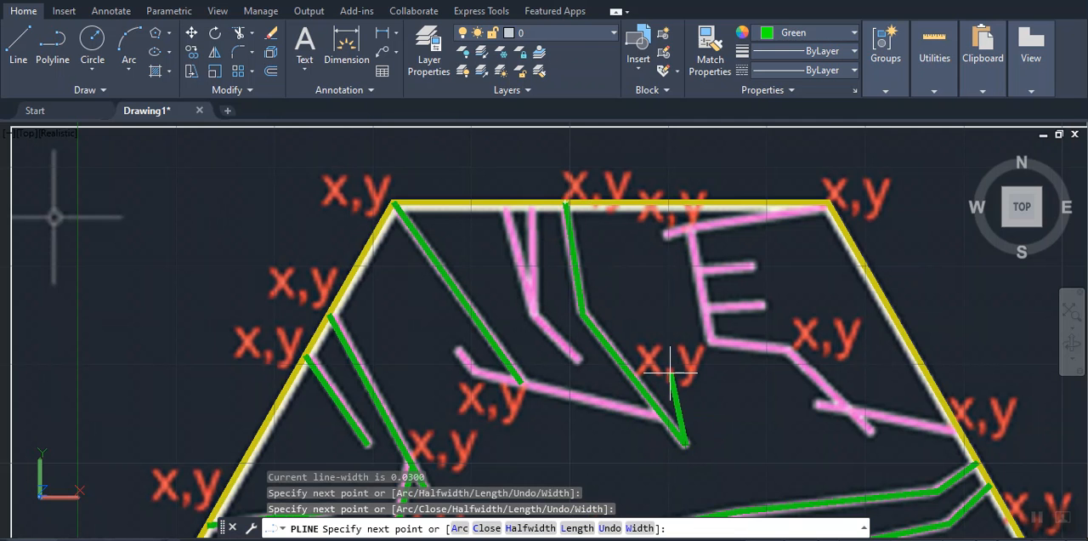
key("Return")
key("Return")
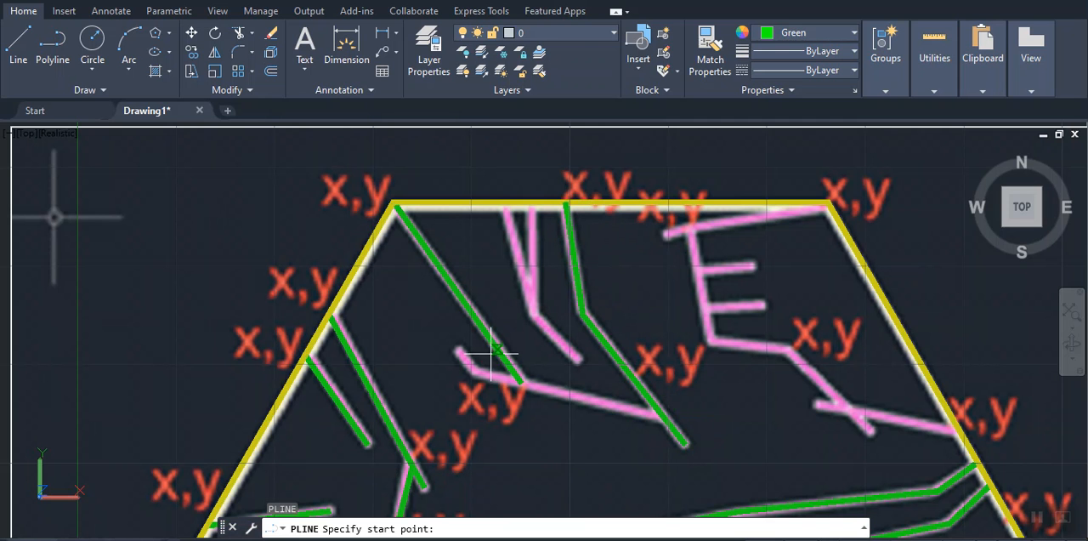
Trace the hooked pink line from its short free end through the bend to the long green line descending from the upper edge
left_click(459, 350)
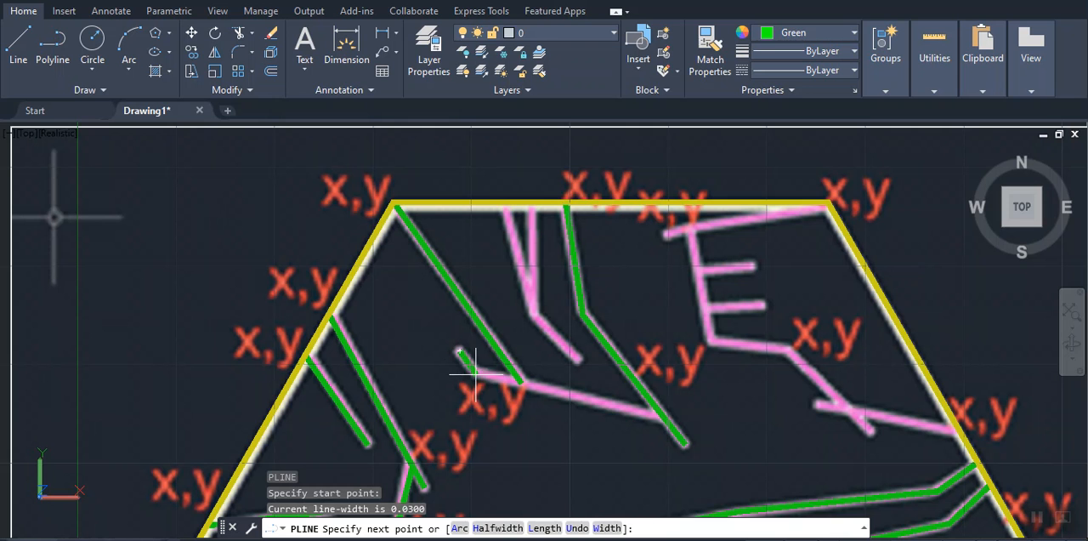
left_click(478, 372)
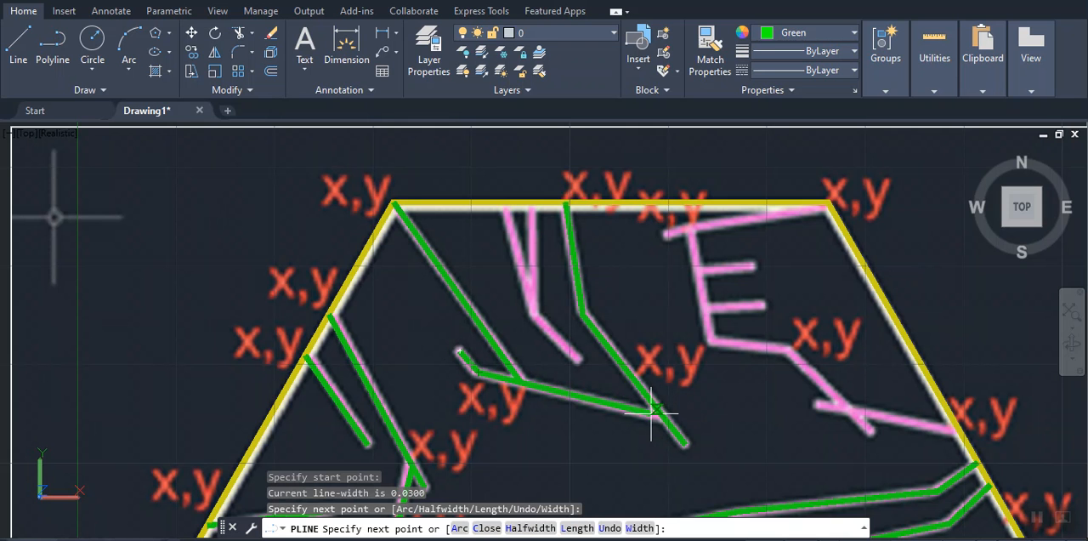
left_click(660, 414)
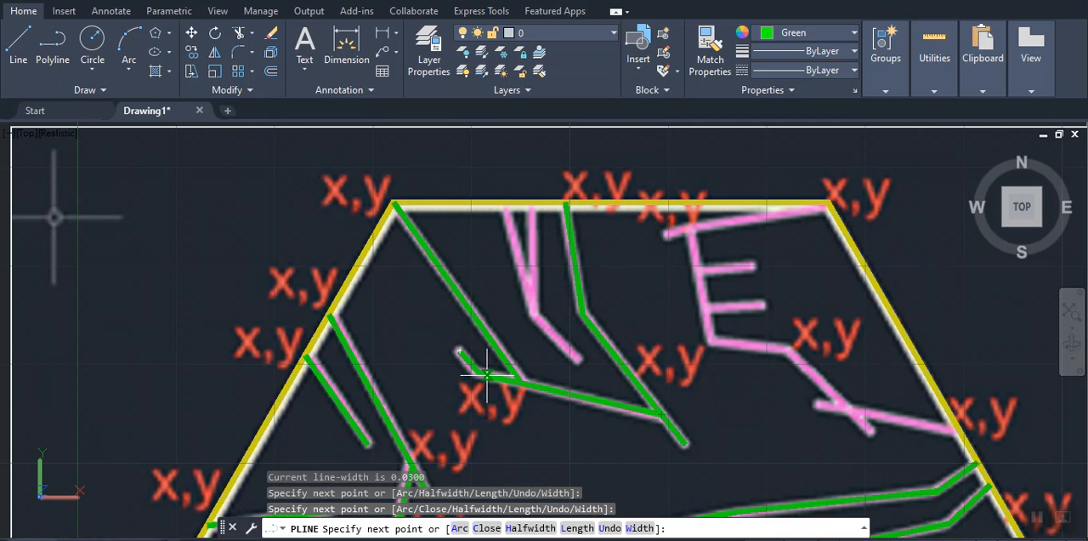
key("Return")
key("Return")
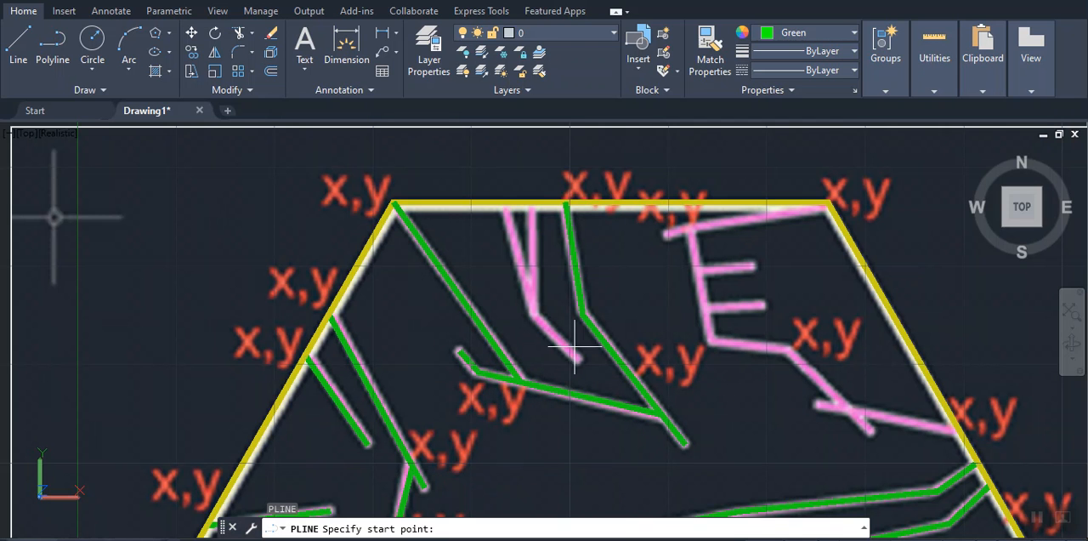
Trace the bent pink line from its lower free end through the bend to the leftmost pink meeting point on the hexagon's upper edge
left_click(577, 359)
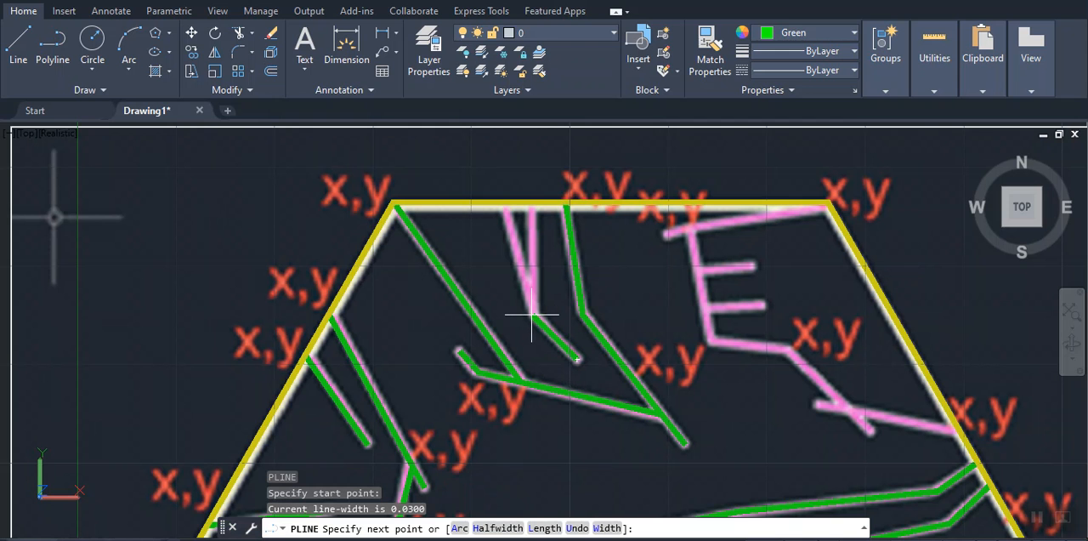
left_click(532, 313)
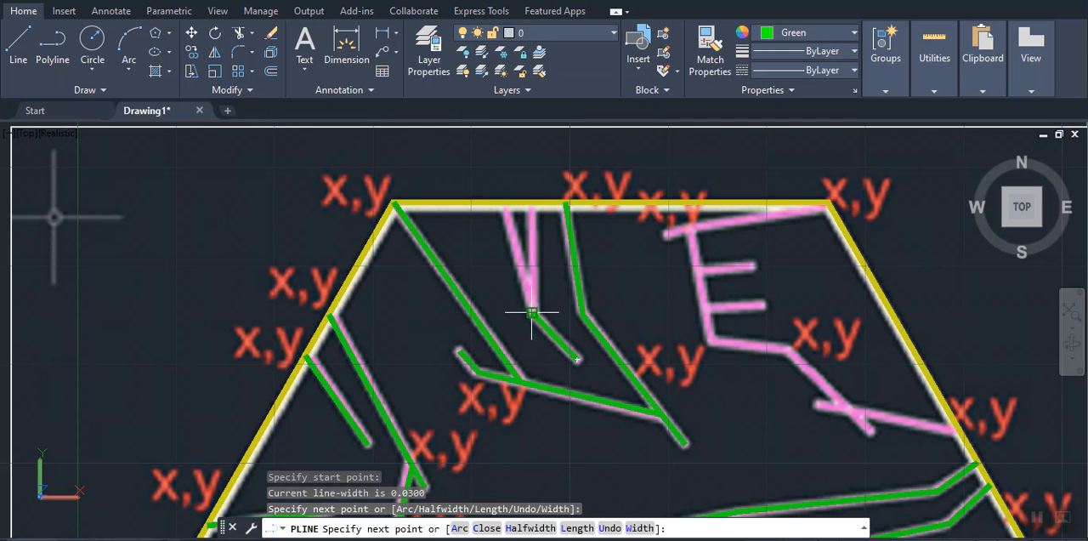
left_click(503, 202)
key("Return")
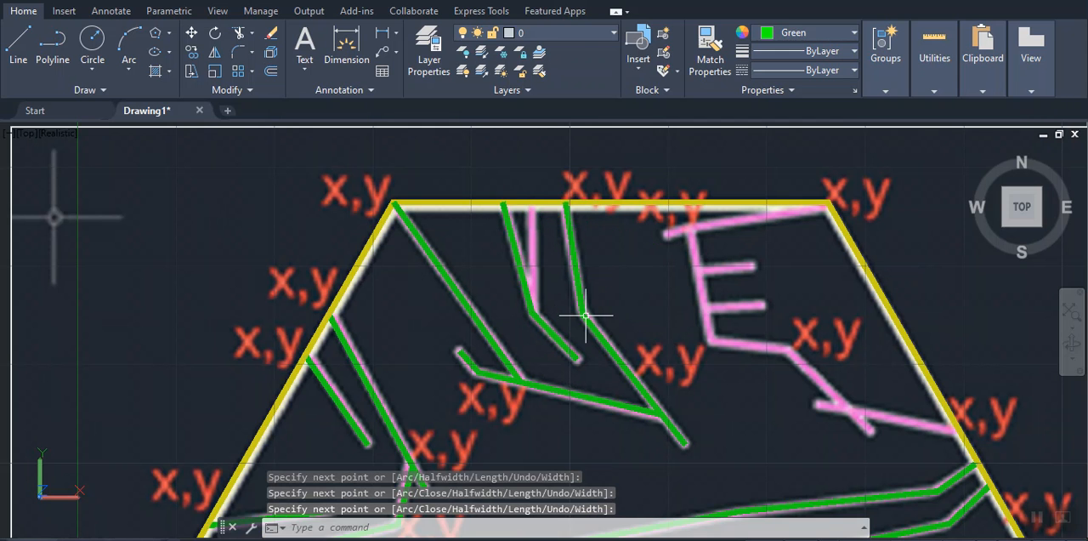
Trace the straight pink line from the bend of the new green line up to the hexagon's upper edge
key("Return")
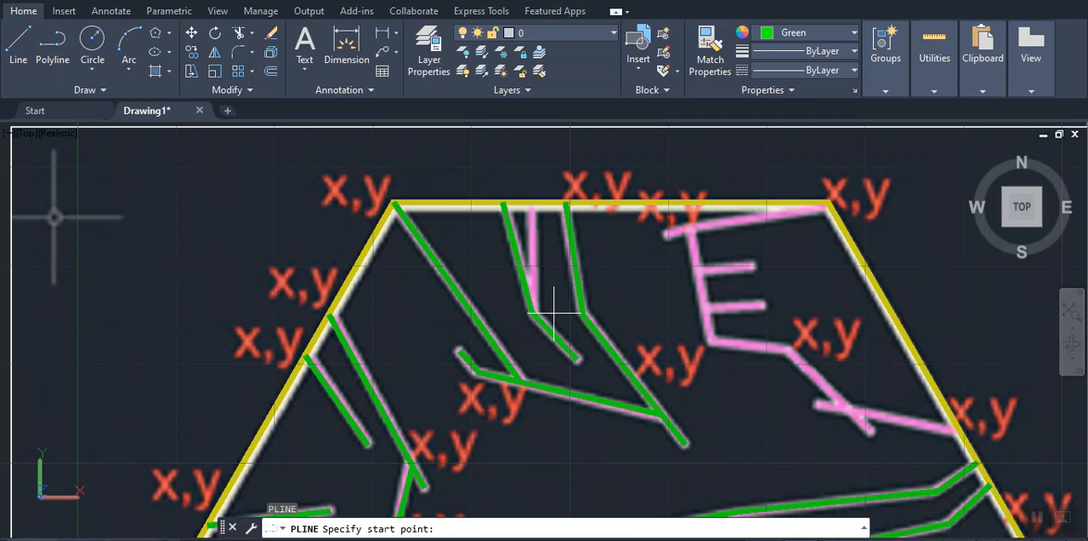
left_click(531, 312)
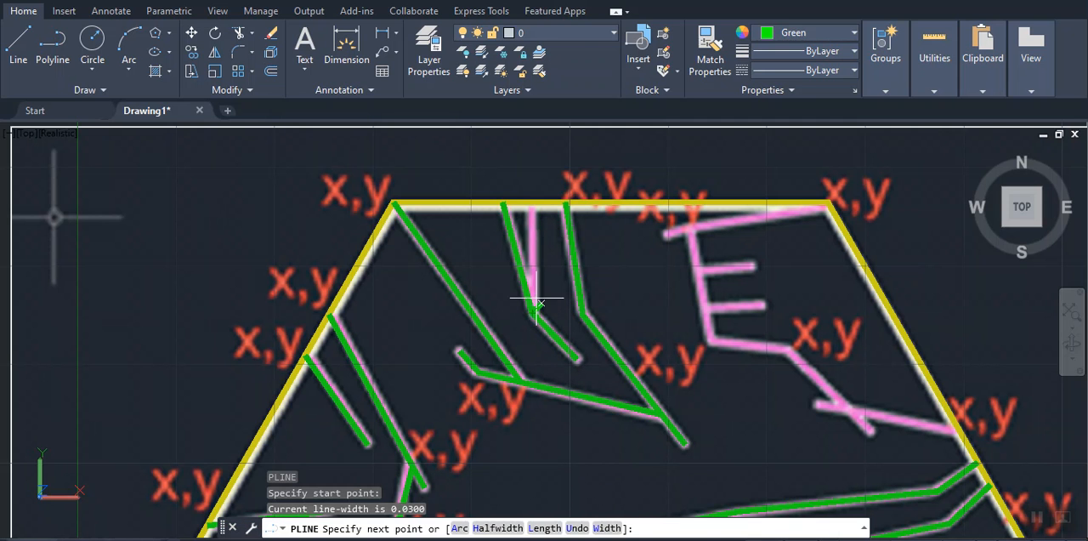
left_click(531, 204)
key("Return")
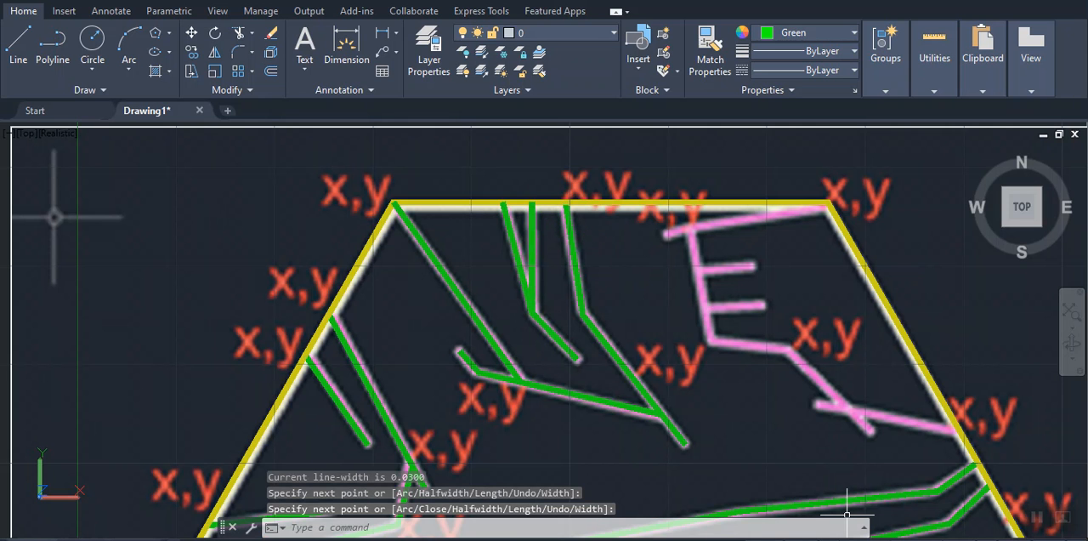
left_click(930, 536)
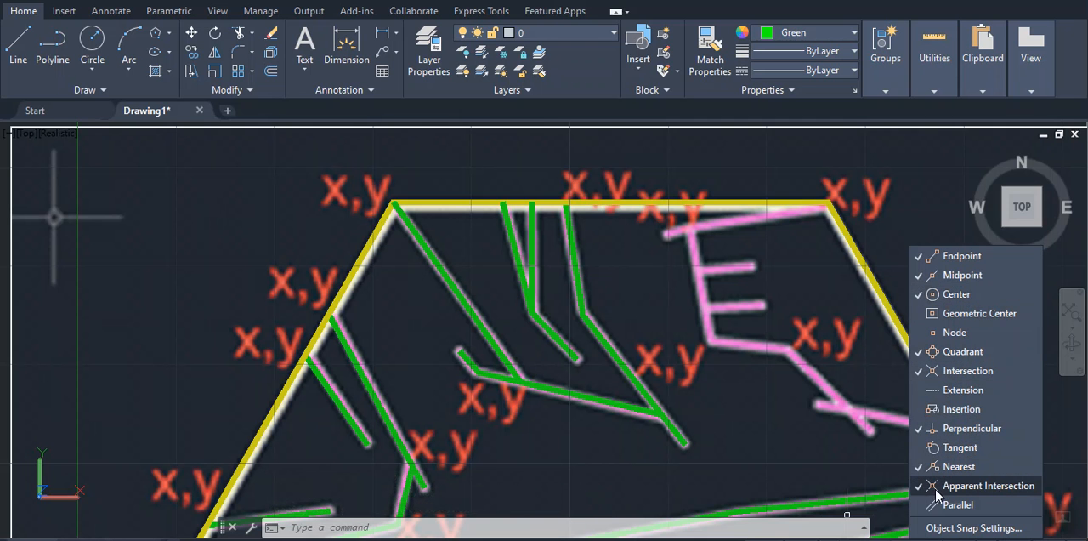
left_click(934, 539)
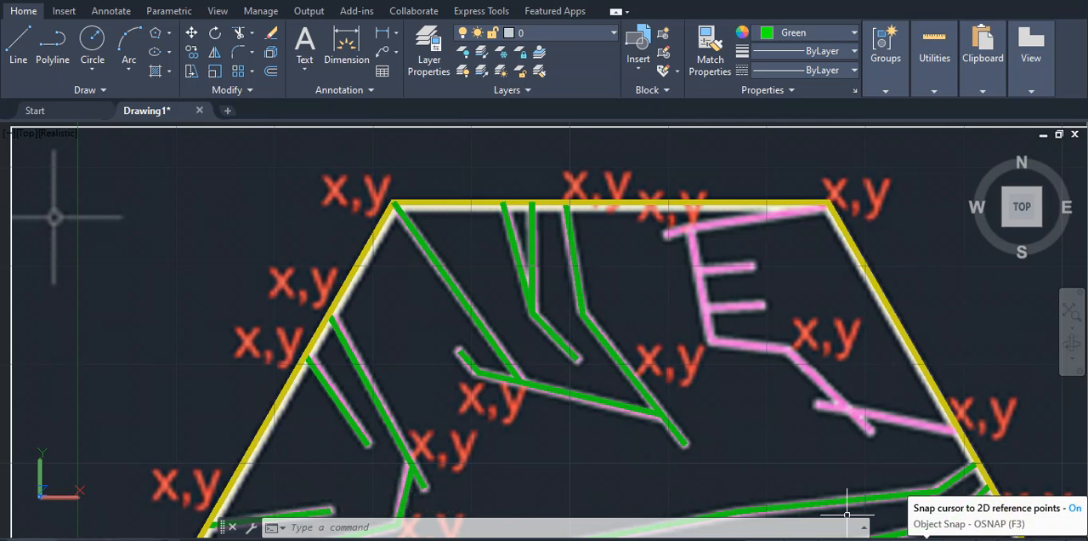
Trace the slanted pink line from the hexagon's upper-right corner to its free end below the upper edge
mouse_move(724, 353)
middle_mouse_down()
mouse_move(612, 295)
mouse_move(532, 344)
middle_mouse_up()
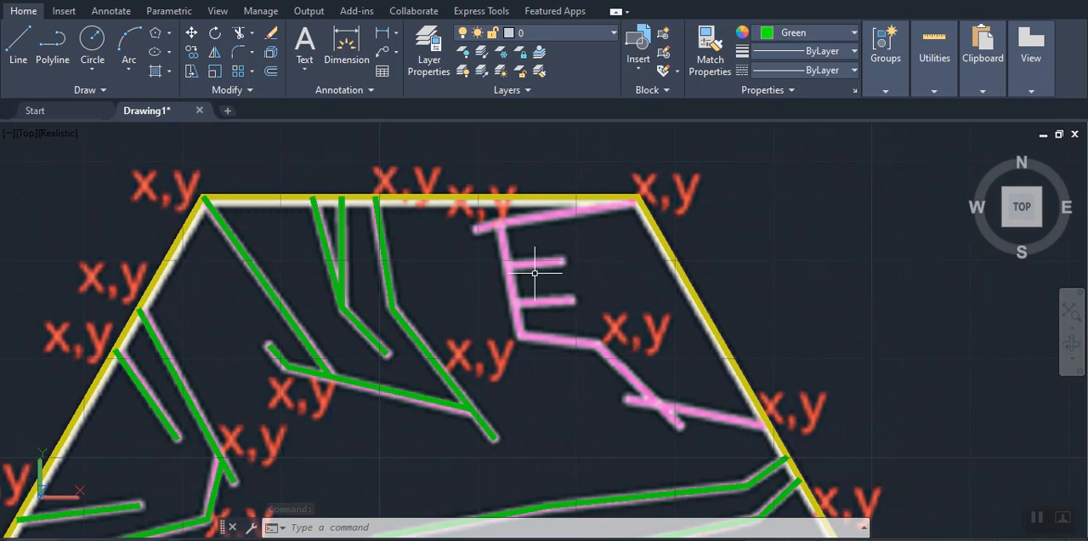
type("pl")
key("Return")
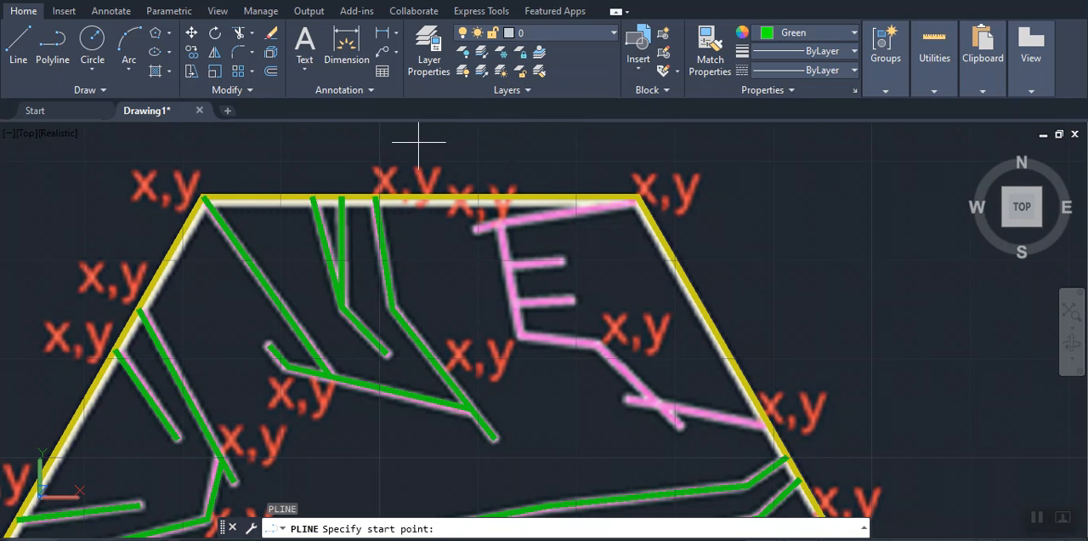
left_click(635, 197)
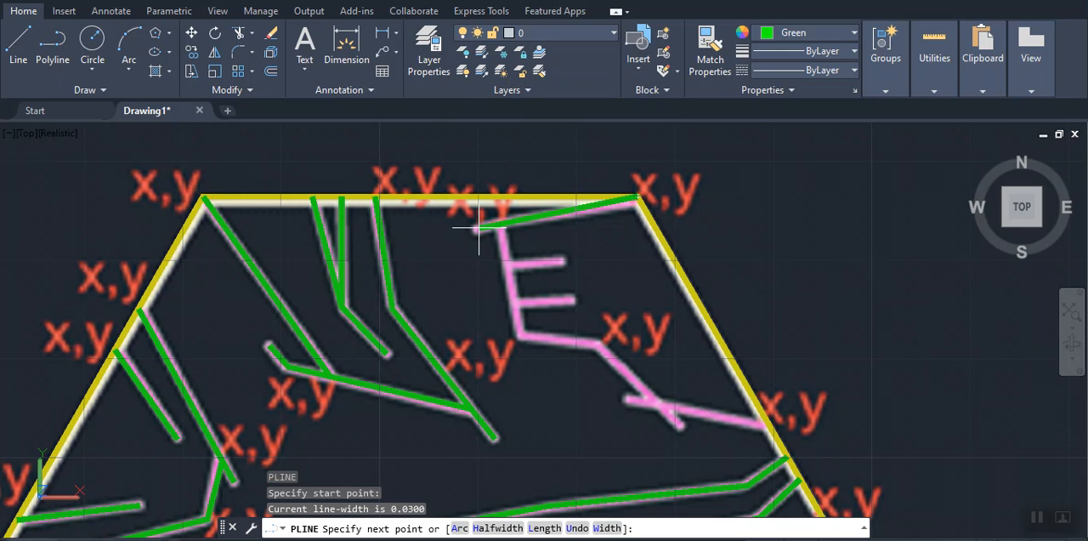
left_click(474, 228)
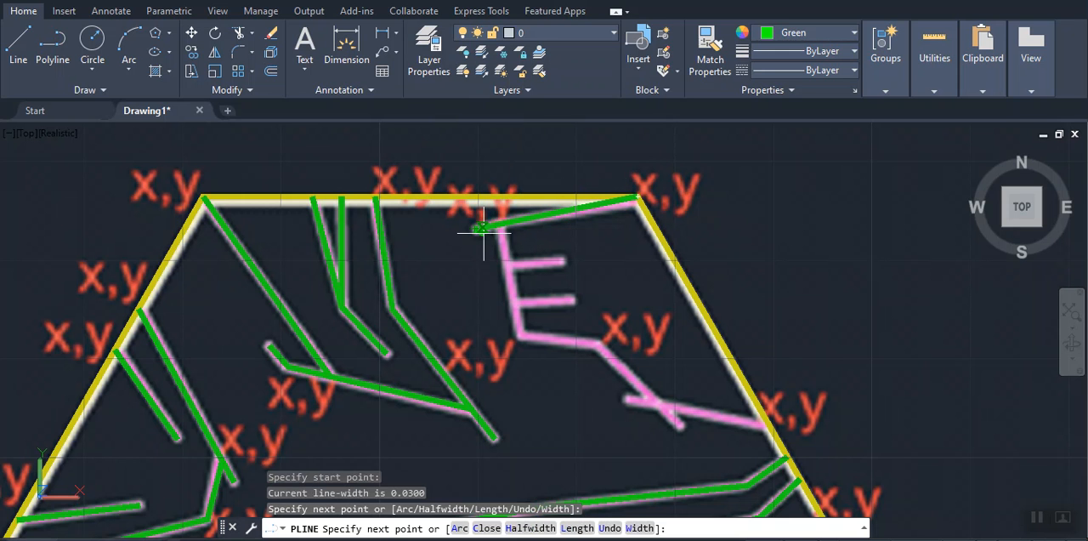
key("Return")
key("Return")
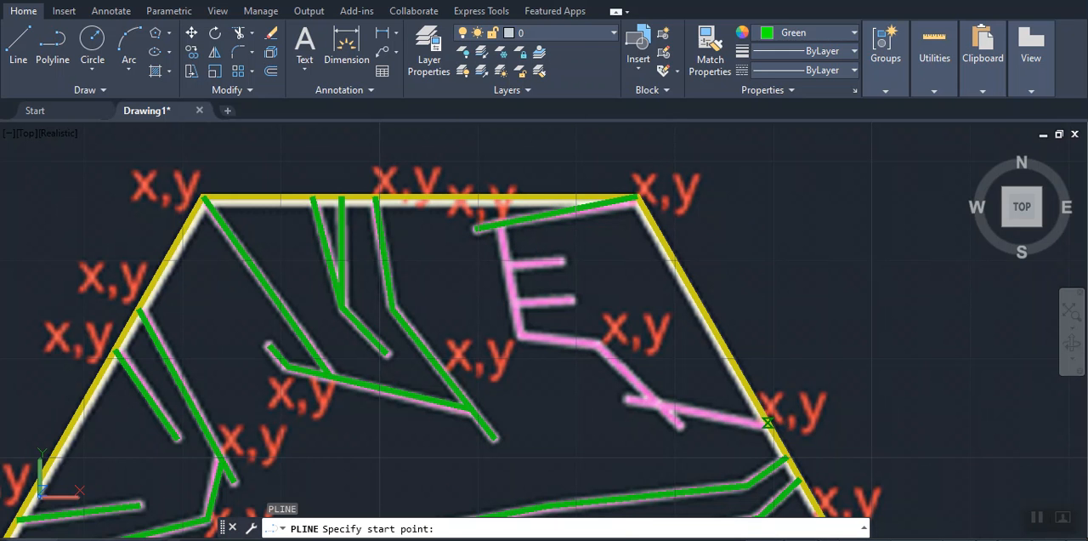
Trace the pink line from the x,y point on the hexagon's upper-right edge inward to its free end
left_click(768, 422)
left_click(653, 398)
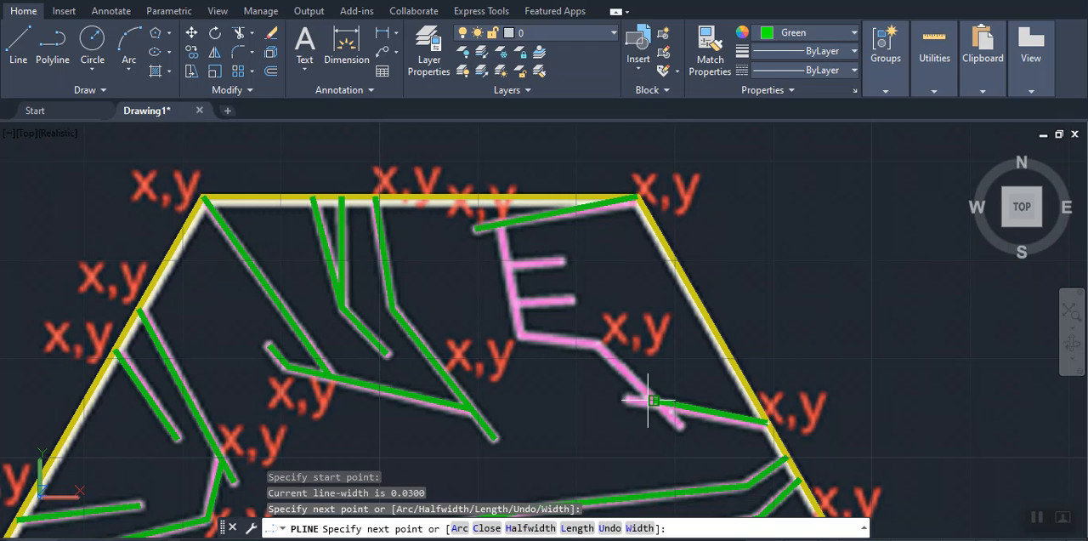
left_click(625, 400)
key("Return")
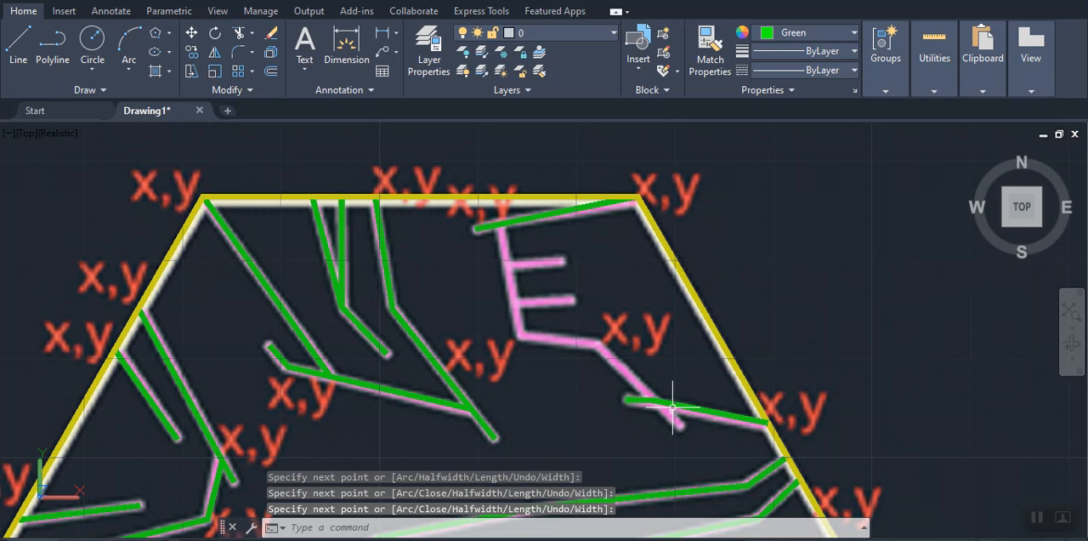
left_click(681, 425)
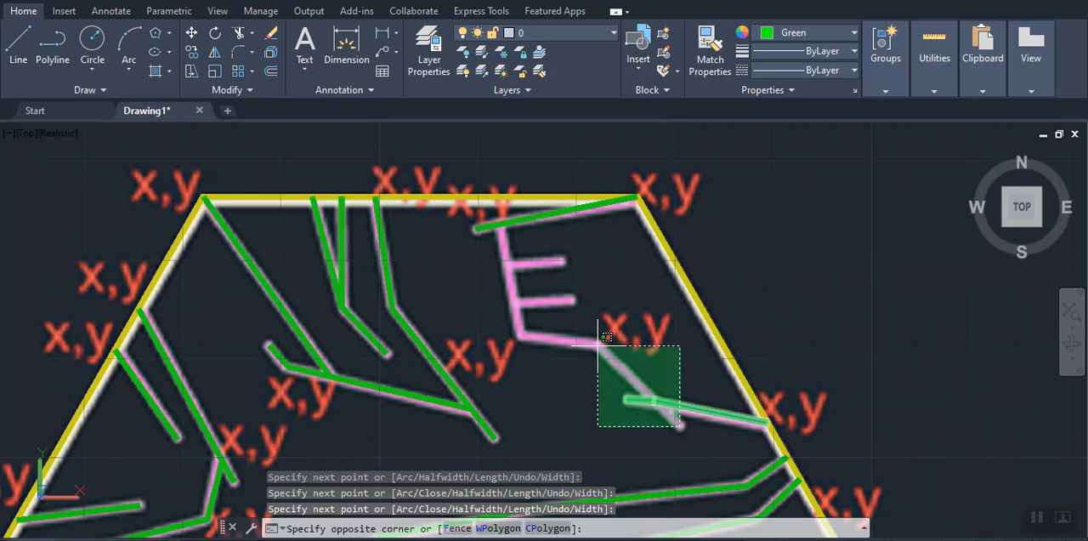
left_click(603, 336)
key("Escape")
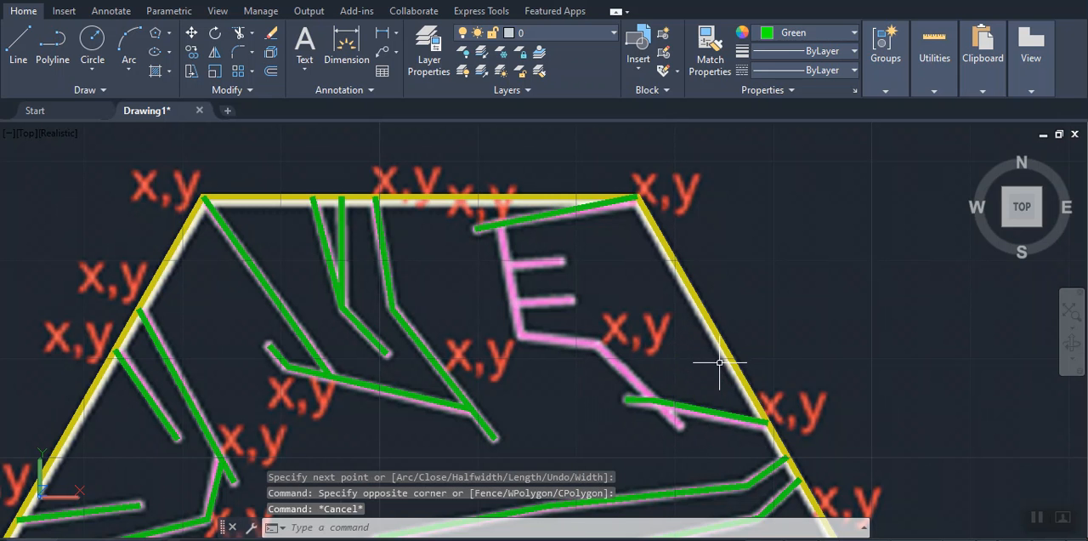
left_click(719, 362)
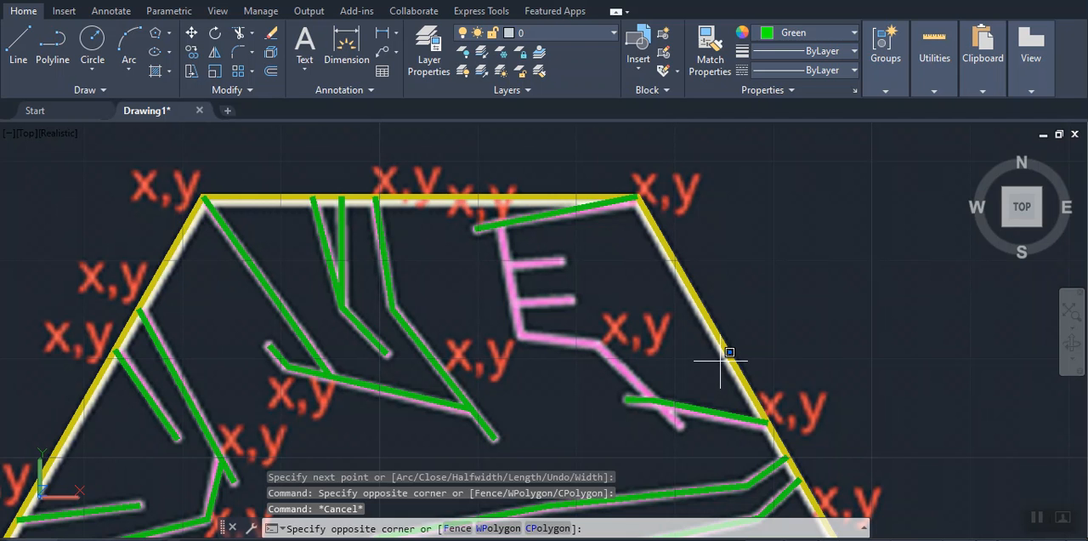
left_click(789, 376)
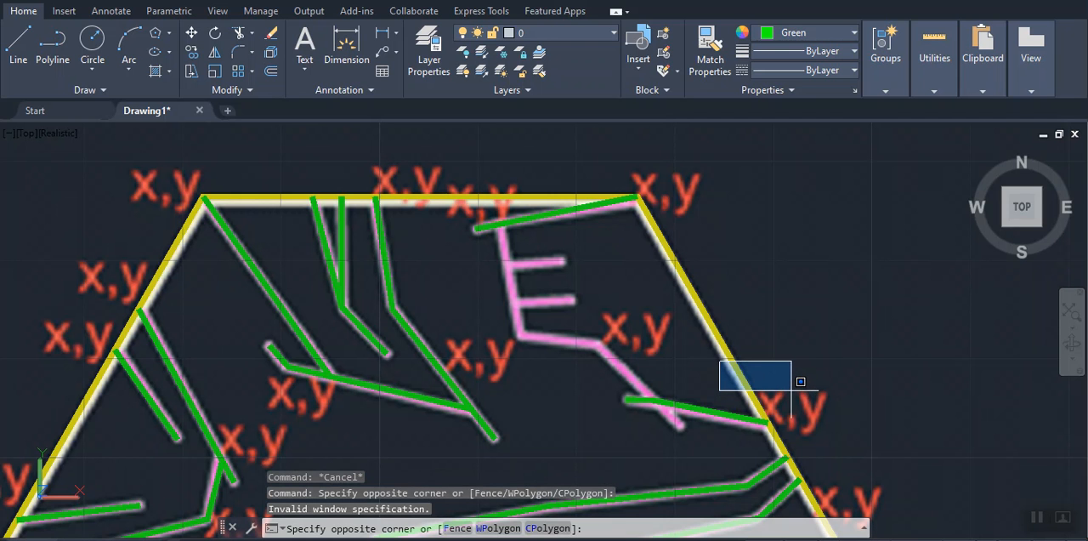
key("Escape")
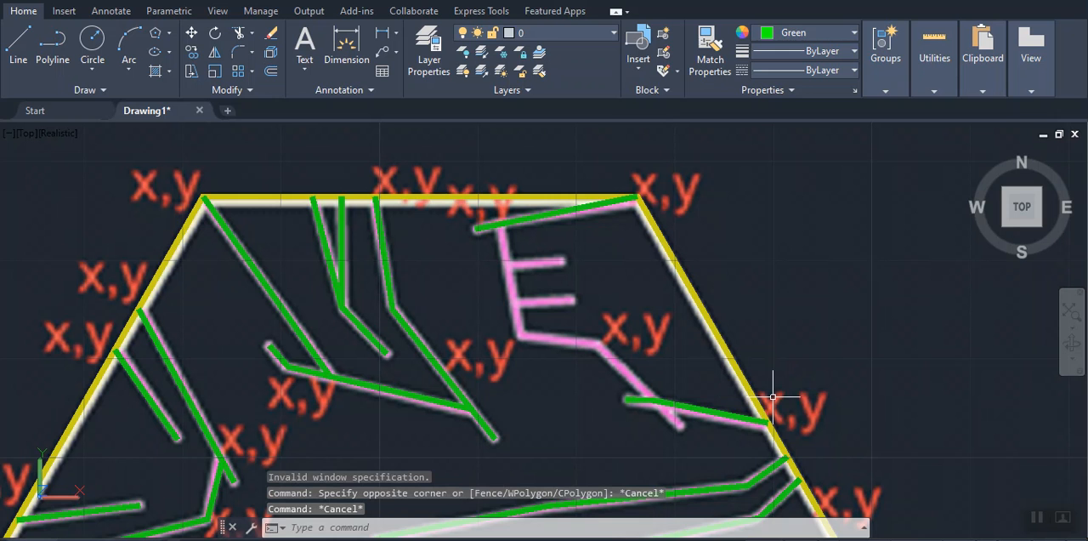
Trace the crossing pink line from its lower free end through both bends up to the slanted green line from the upper-right corner
type("pl")
key("Return")
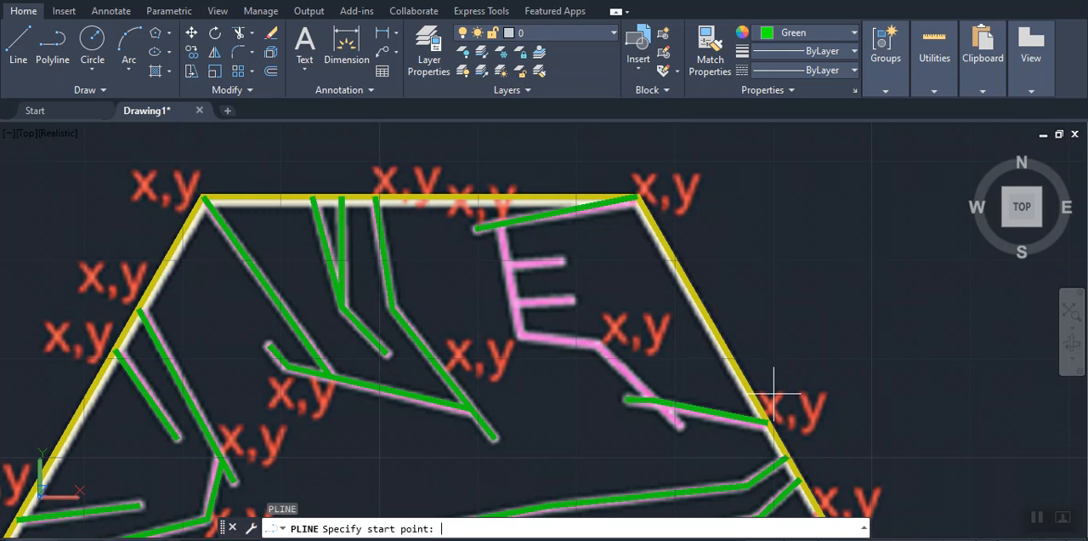
left_click(679, 425)
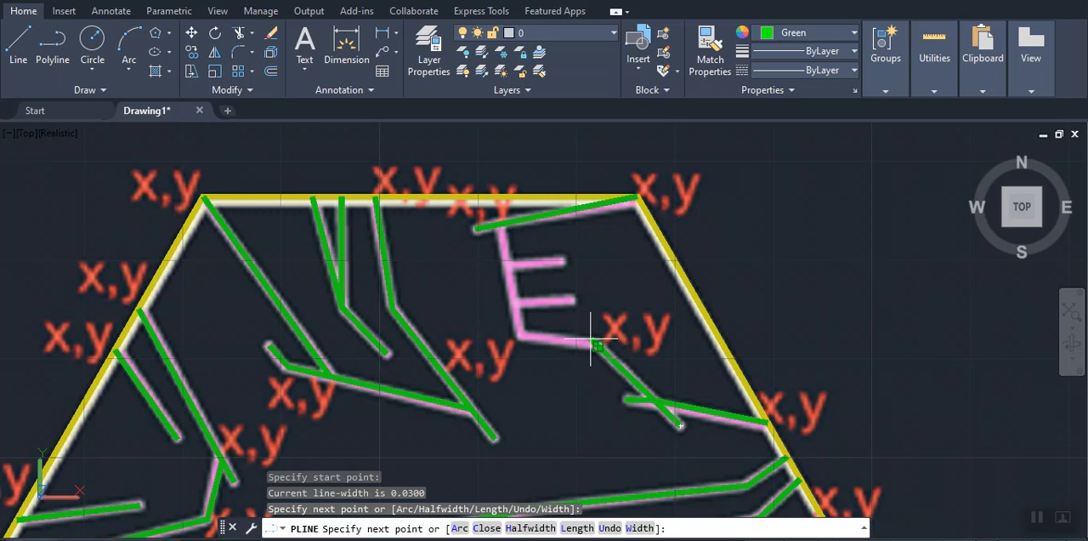
left_click(518, 335)
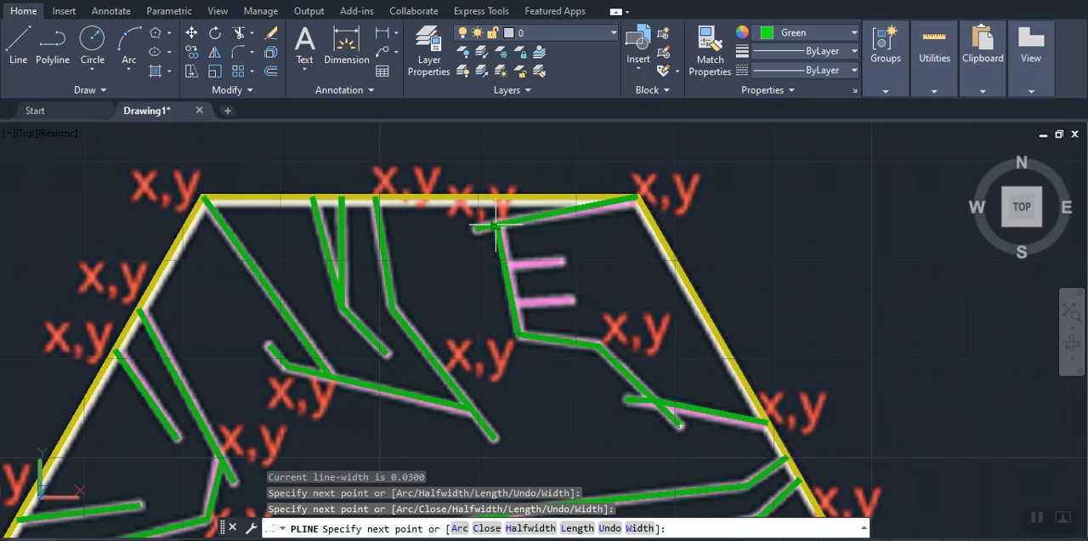
left_click(496, 226)
key("Return")
key("Return")
Trace the two short pink branches extending right from the steep green line, each from that line to its free end
left_click(505, 268)
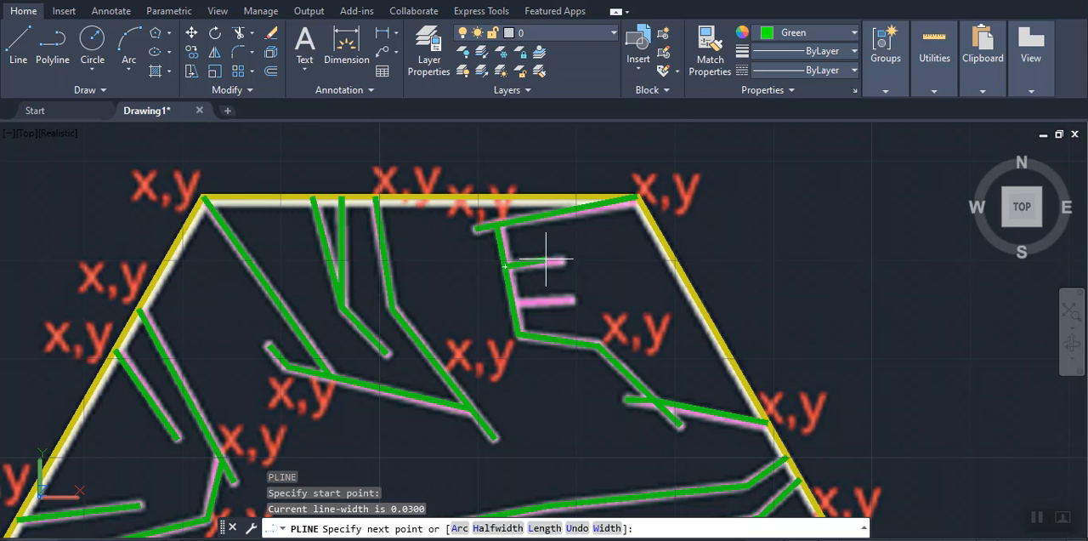
left_click(563, 261)
key("Return")
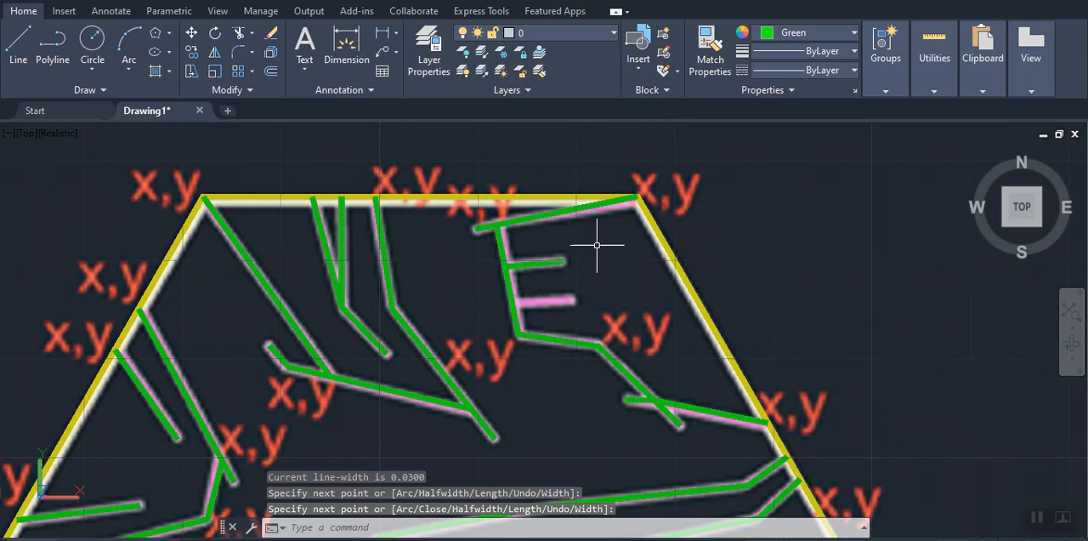
key("Return")
left_click(511, 303)
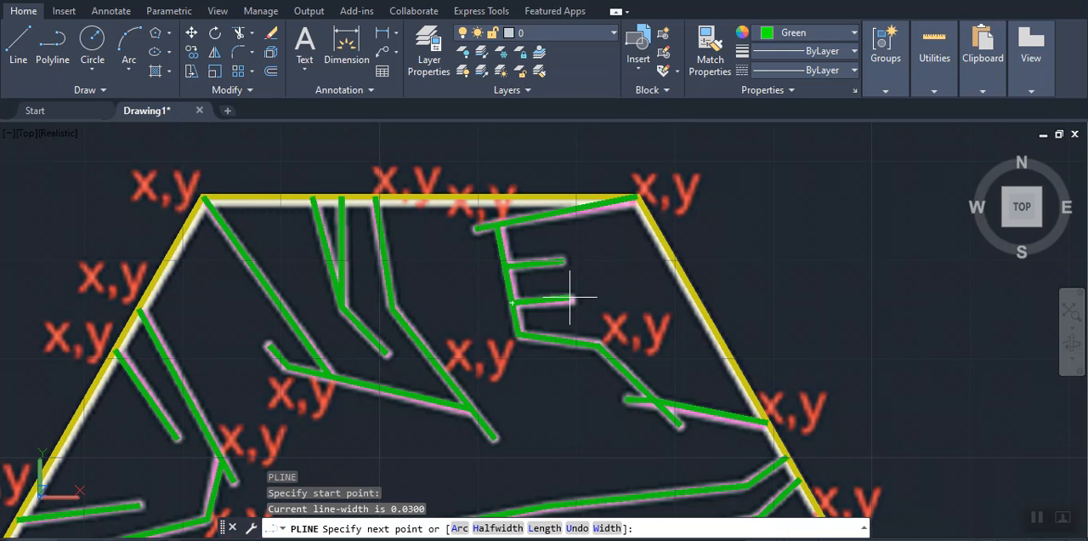
left_click(576, 300)
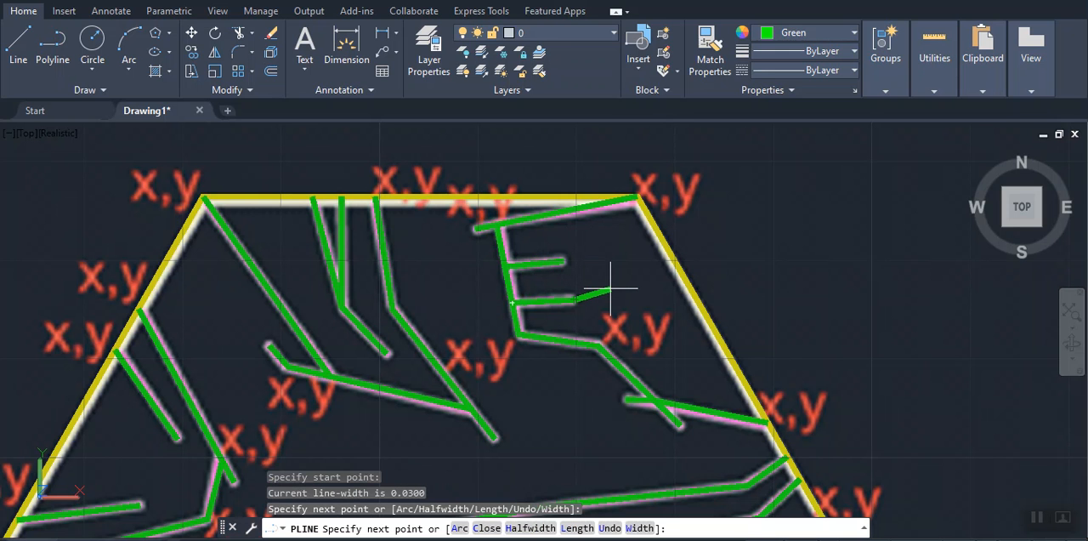
key("Escape")
Trace the pink line from the 4.6,1.93 corner horizontally inward and down around the short hook to its free end
scroll(624, 297, "down", 5)
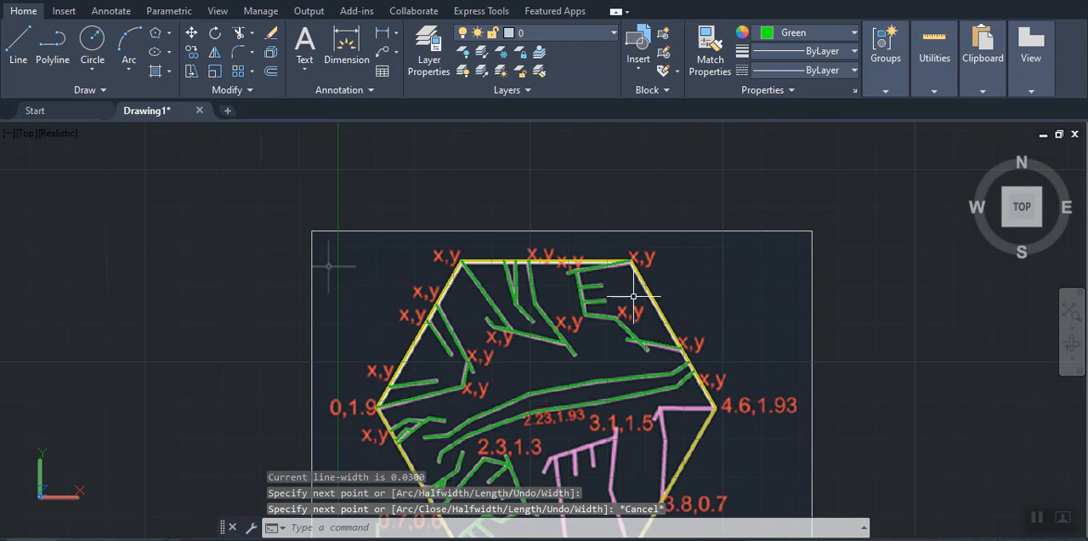
mouse_move(692, 313)
middle_mouse_down()
mouse_move(641, 185)
mouse_move(616, 158)
middle_mouse_up()
scroll(600, 270, "up", 3)
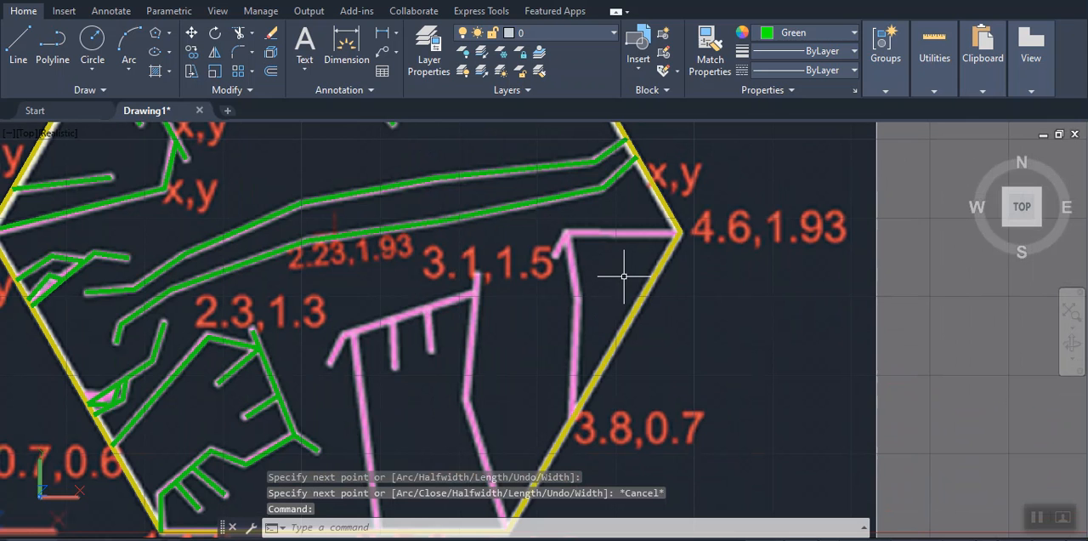
key("Return")
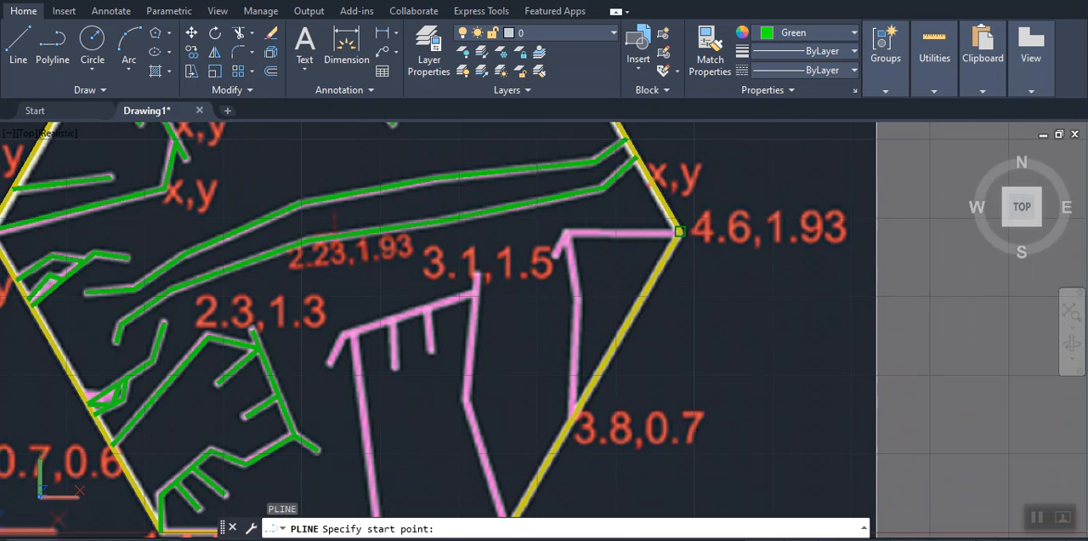
left_click(680, 230)
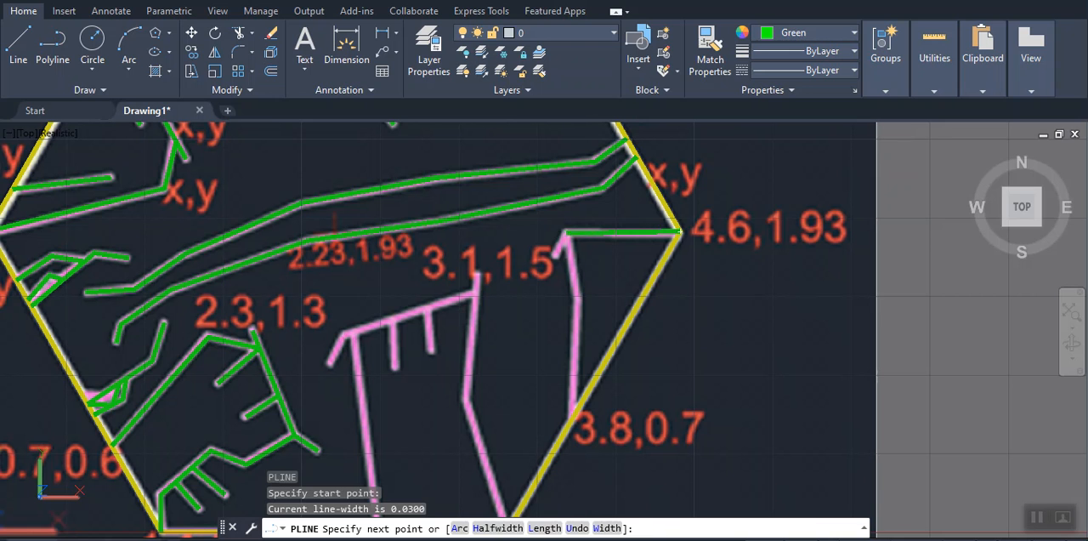
left_click(564, 231)
left_click(554, 254)
key("Return")
key("Return")
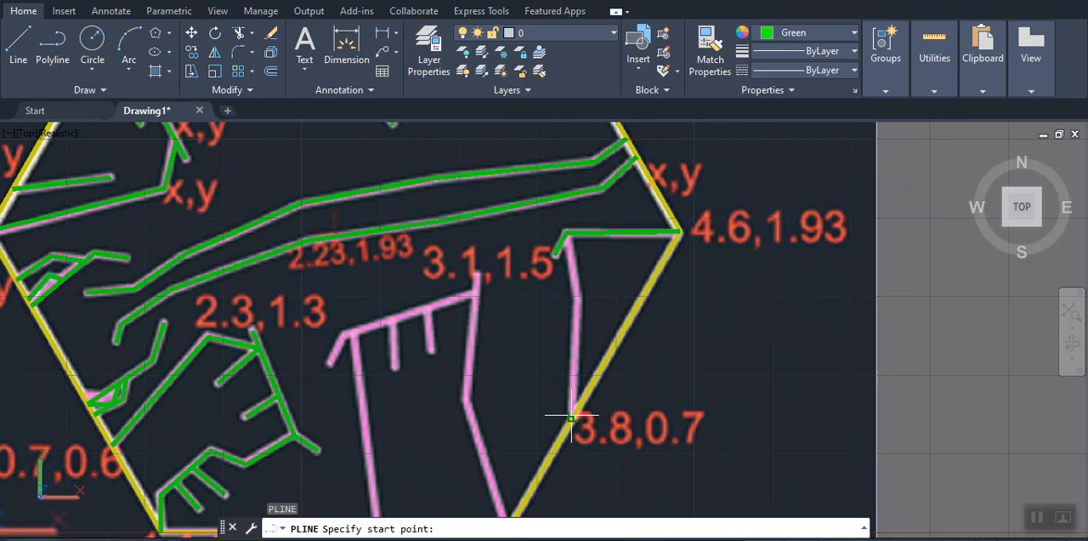
Trace the pink line from the 3.8,0.7 point on the hexagon's edge up through its bend to the horizontal green line
left_click(572, 416)
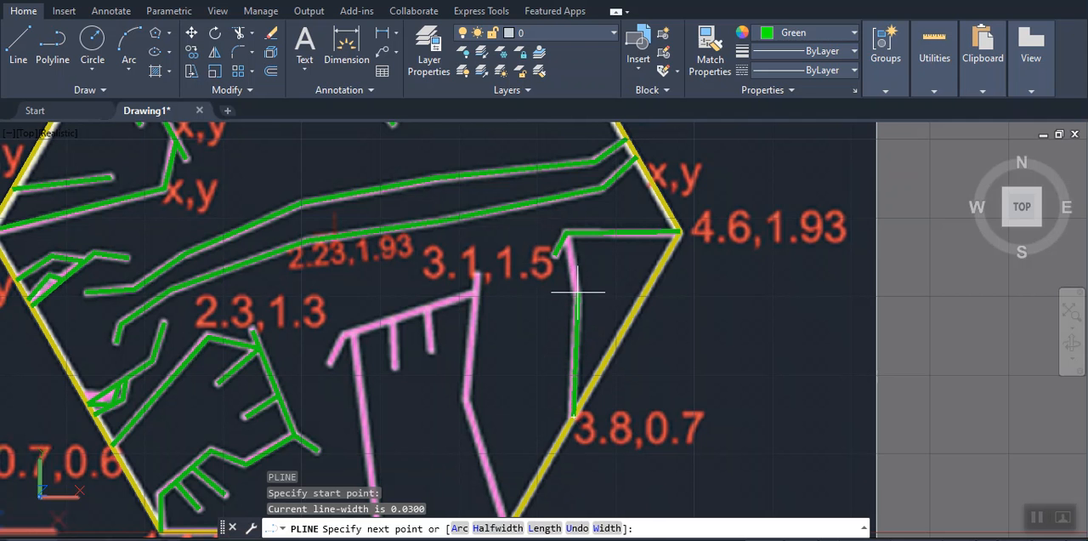
left_click(577, 292)
left_click(575, 237)
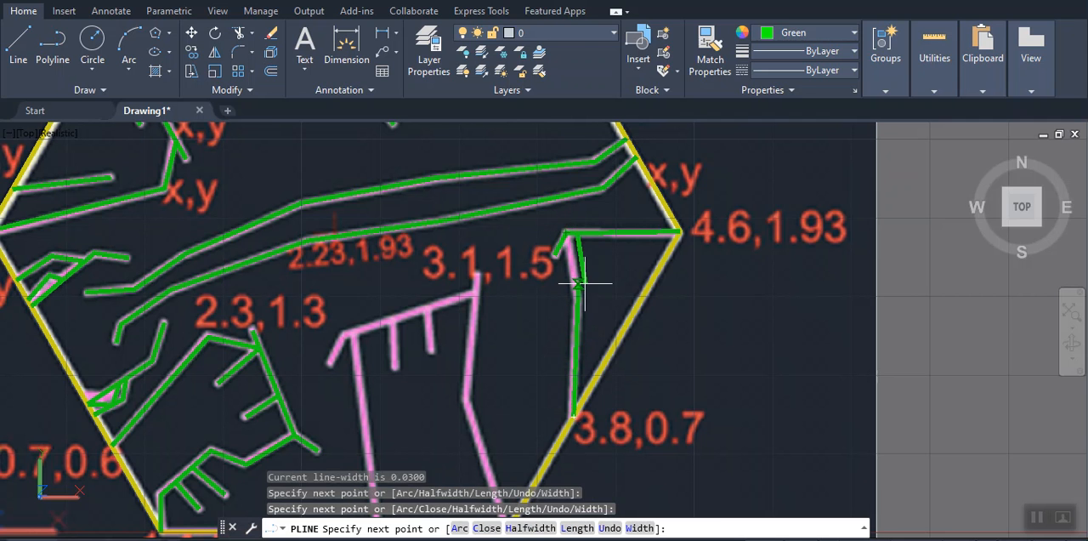
key("Return")
key("Return")
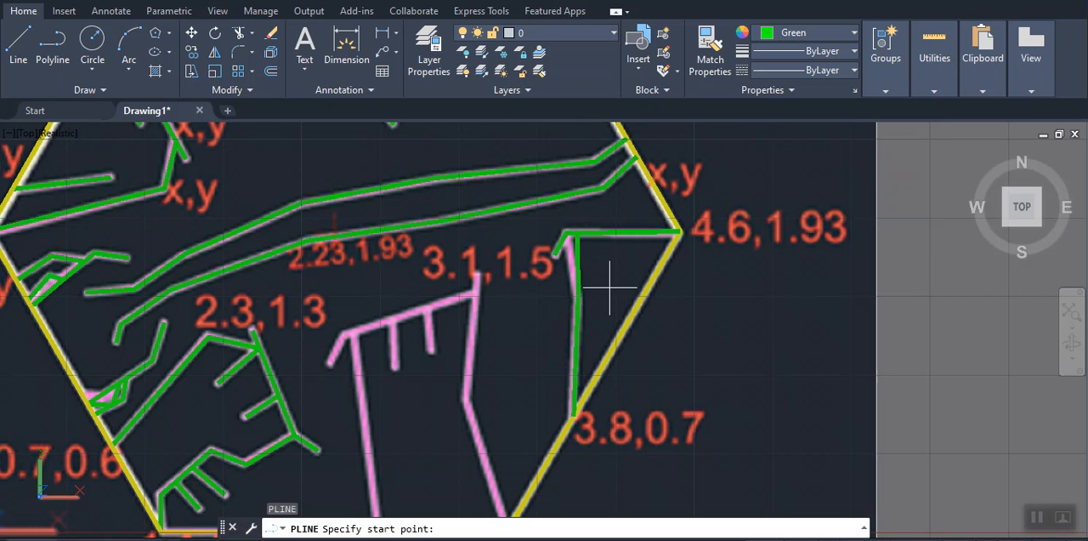
key("Escape")
key("Escape")
key("Escape")
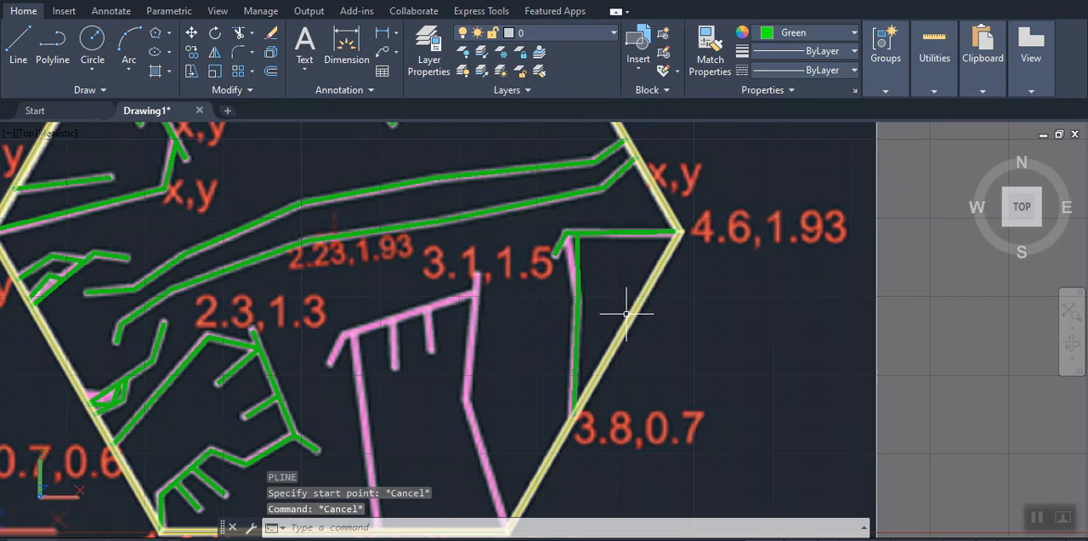
Stretch the upper end of the new green polyline onto the inner corner of the horizontal green line
left_click(579, 264)
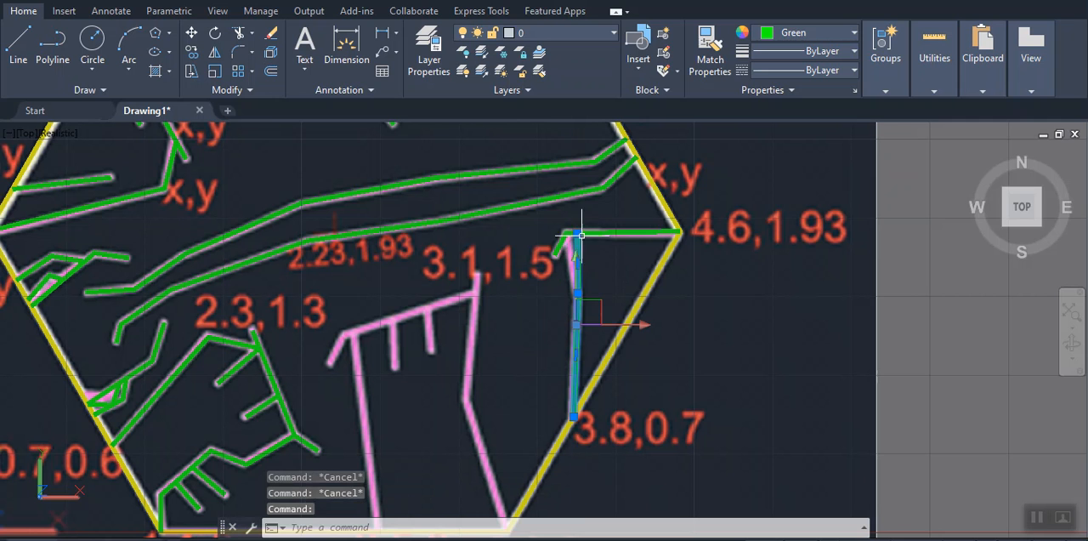
left_click(576, 233)
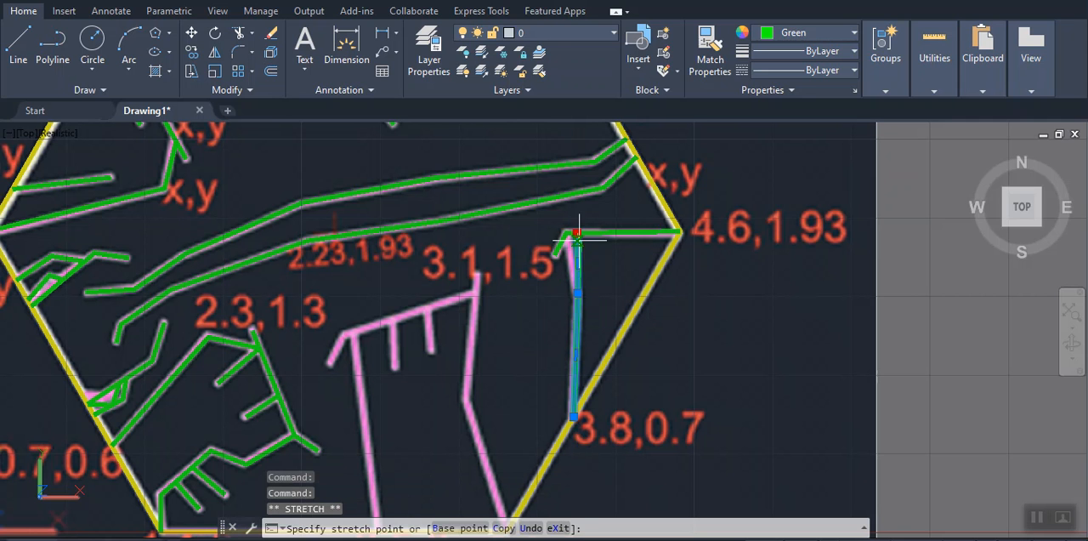
left_click(566, 231)
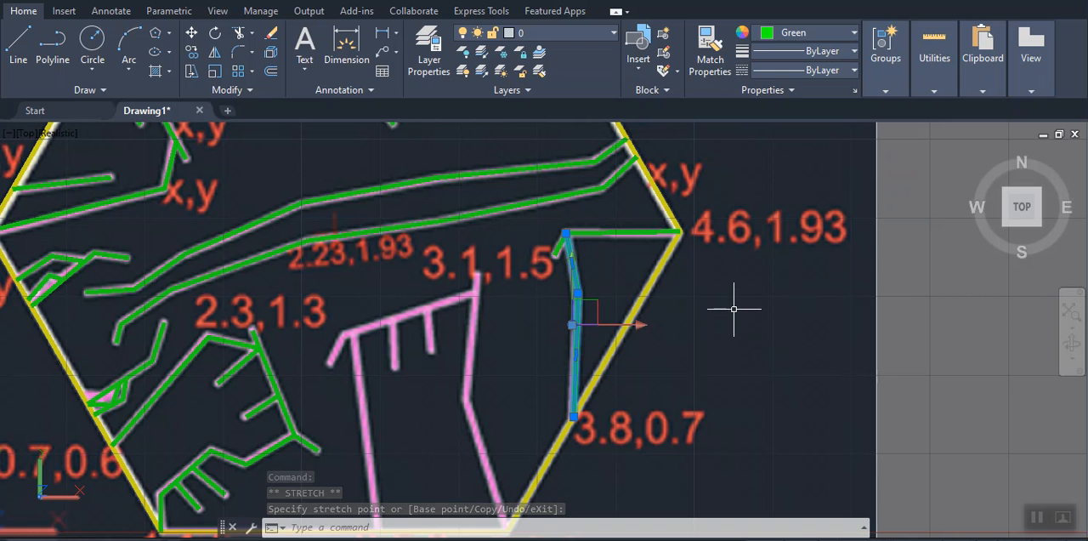
key("Escape")
Trace the pink line from the 3.3,0 corner up through its bend to the free end near 3.1,1.5
mouse_move(461, 369)
middle_mouse_down()
mouse_move(527, 304)
mouse_move(600, 294)
mouse_move(604, 273)
middle_mouse_up()
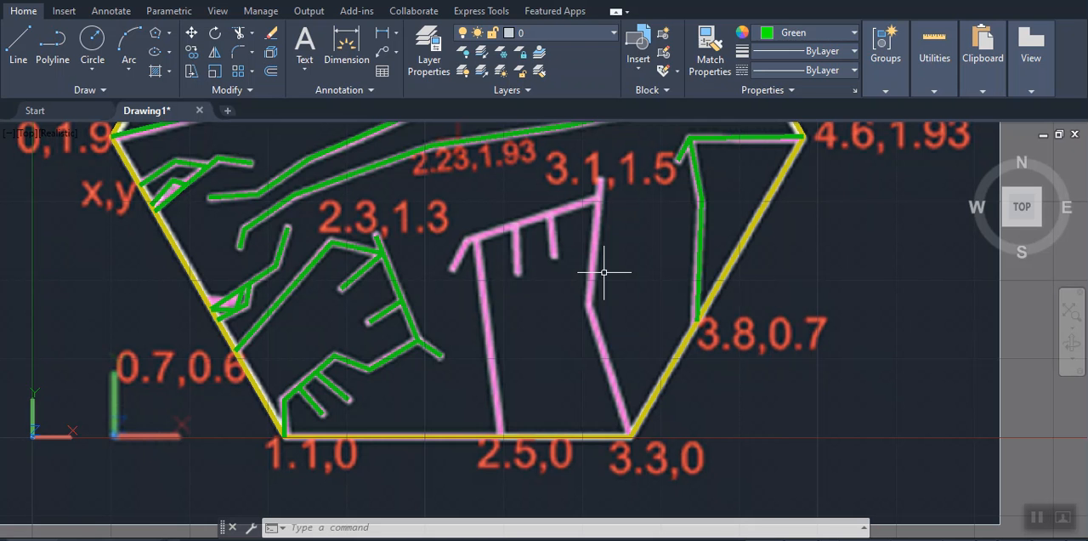
type("pl")
key("Return")
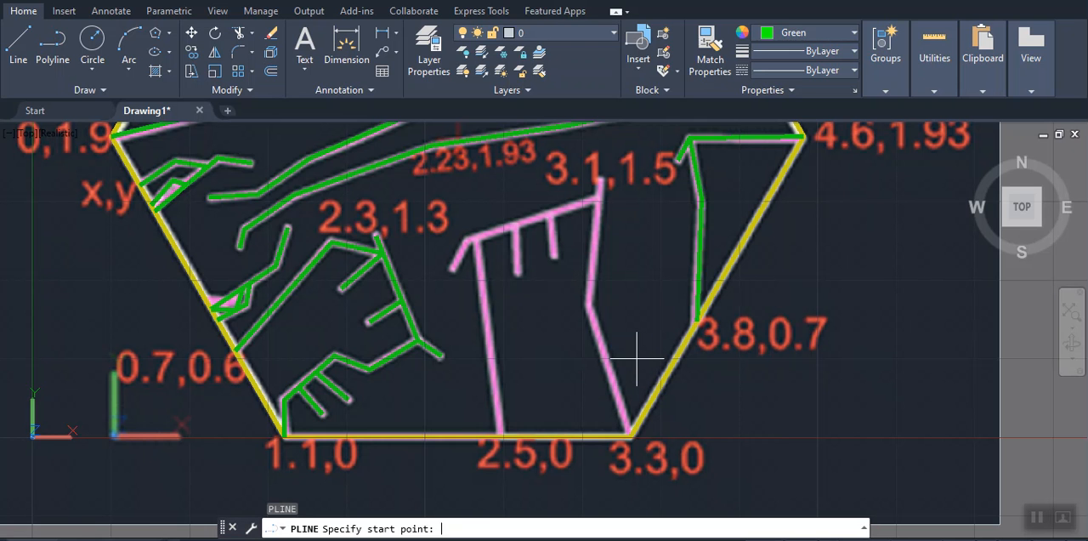
left_click(630, 437)
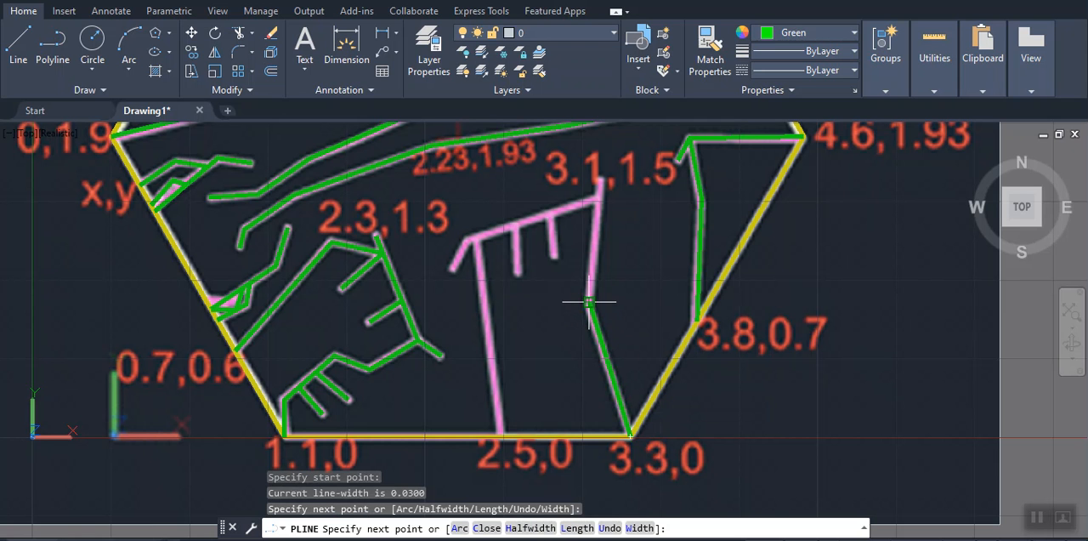
left_click(602, 179)
key("Return")
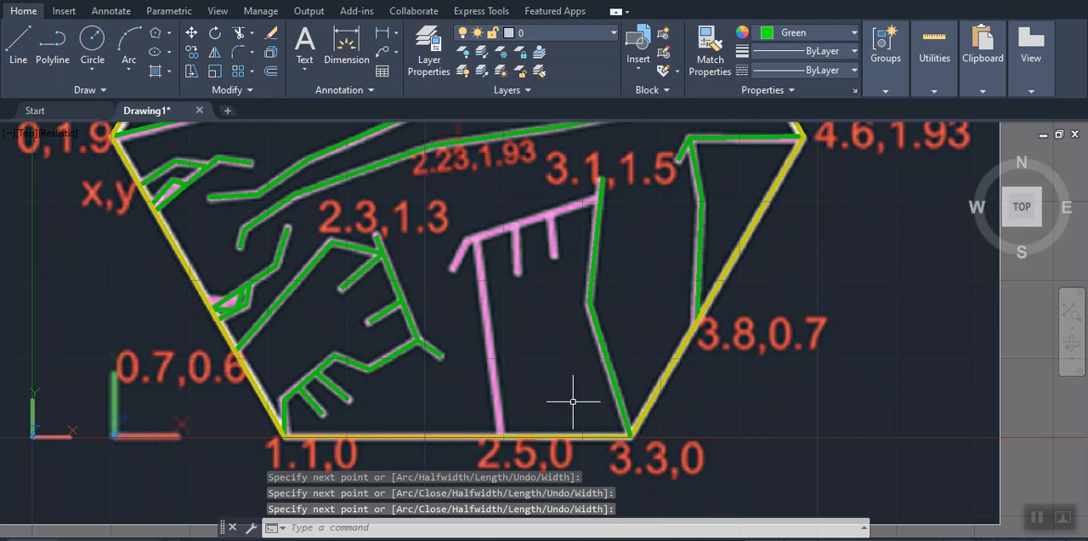
Trace the steep pink line from the 2.5,0 point on the hexagon's bottom edge up to the slanted pink line
key("Return")
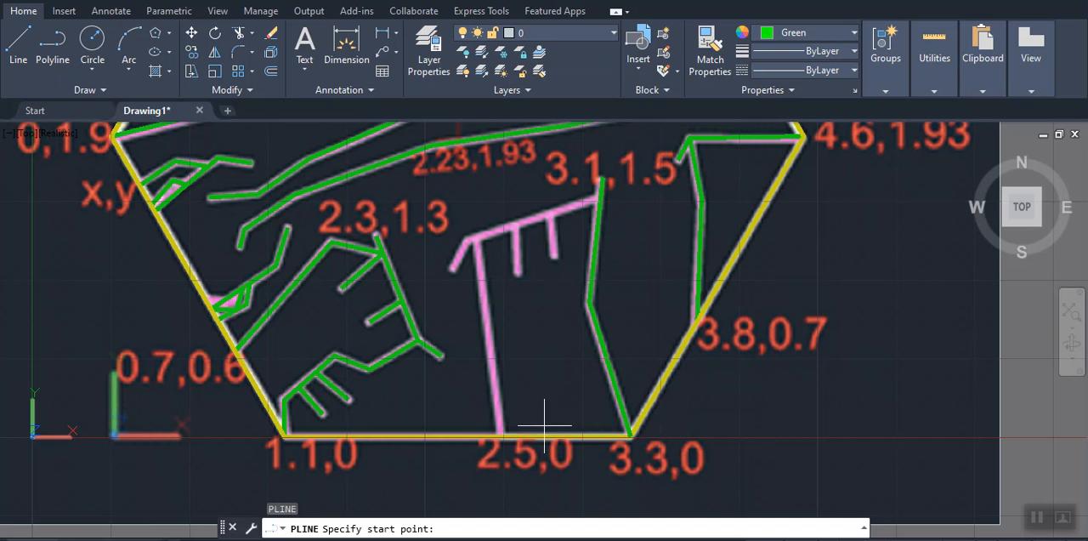
left_click(501, 436)
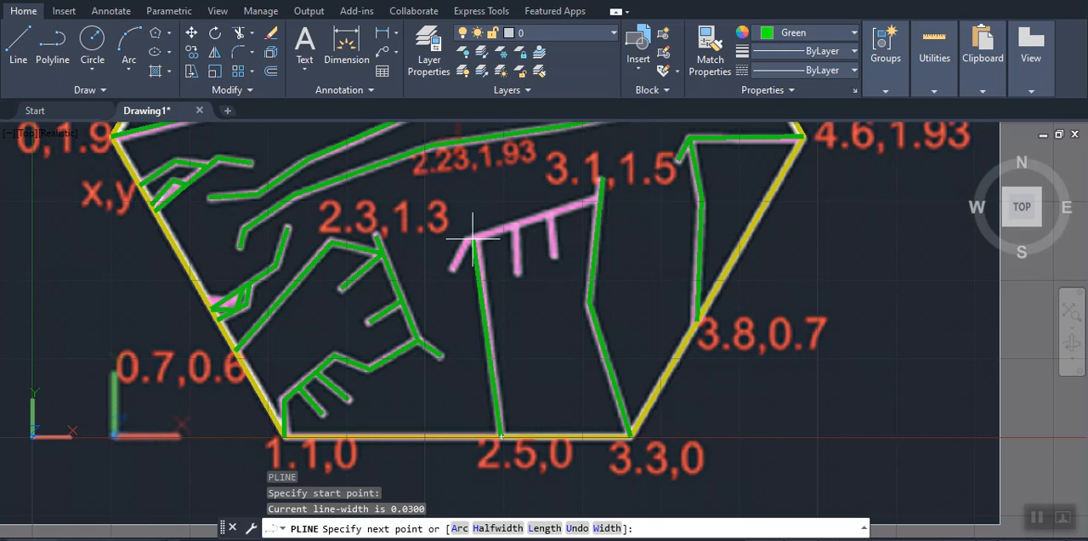
left_click(477, 237)
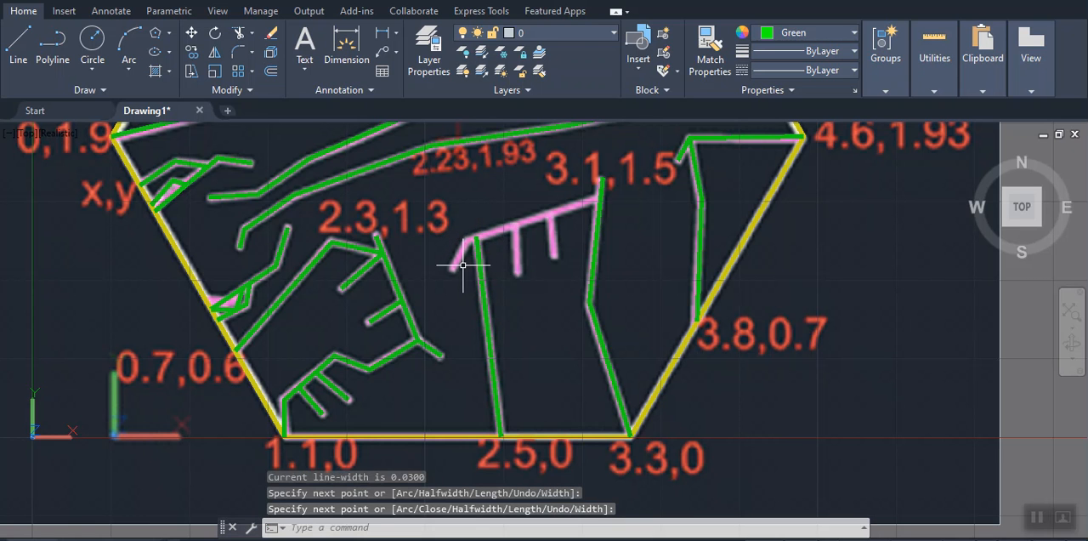
key("Return")
key("Return")
Trace the slanted pink line from its lower free end through the bend to the green line near 3.1,1.5
left_click(451, 268)
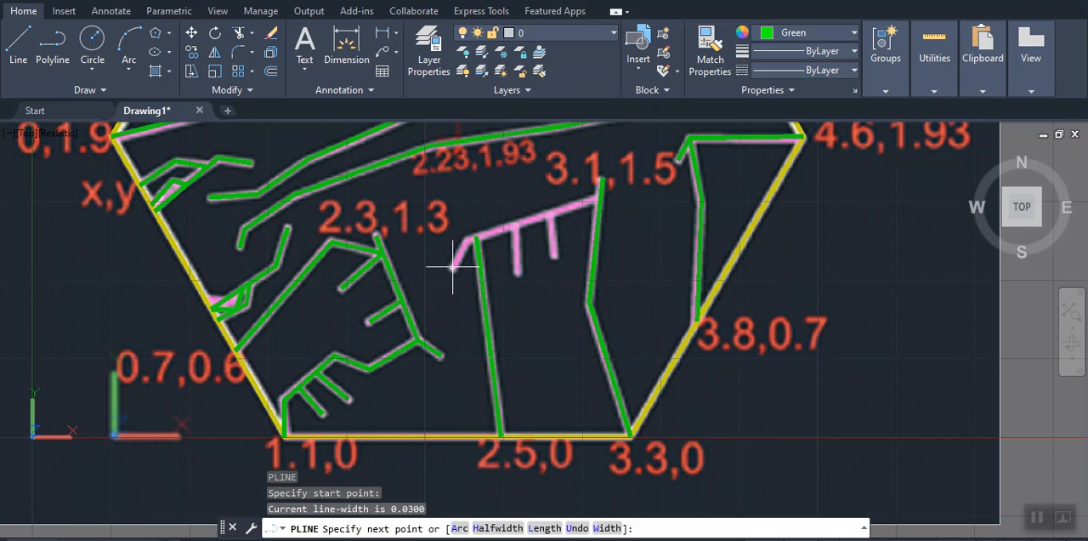
left_click(599, 200)
key("Return")
key("Return")
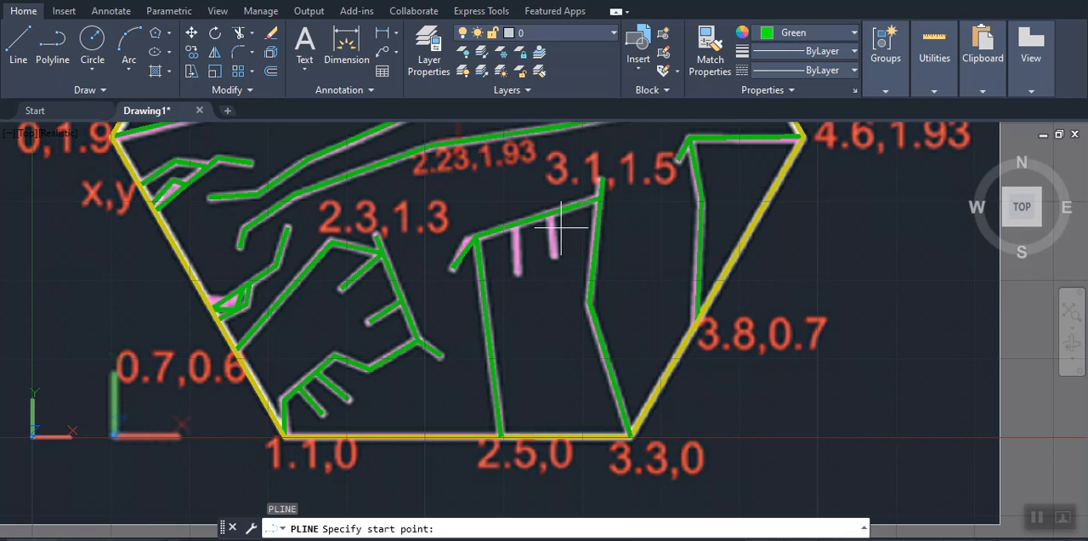
Trace the two short pink branches hanging from the slanted green line, each from that line down to its free end
left_click(515, 223)
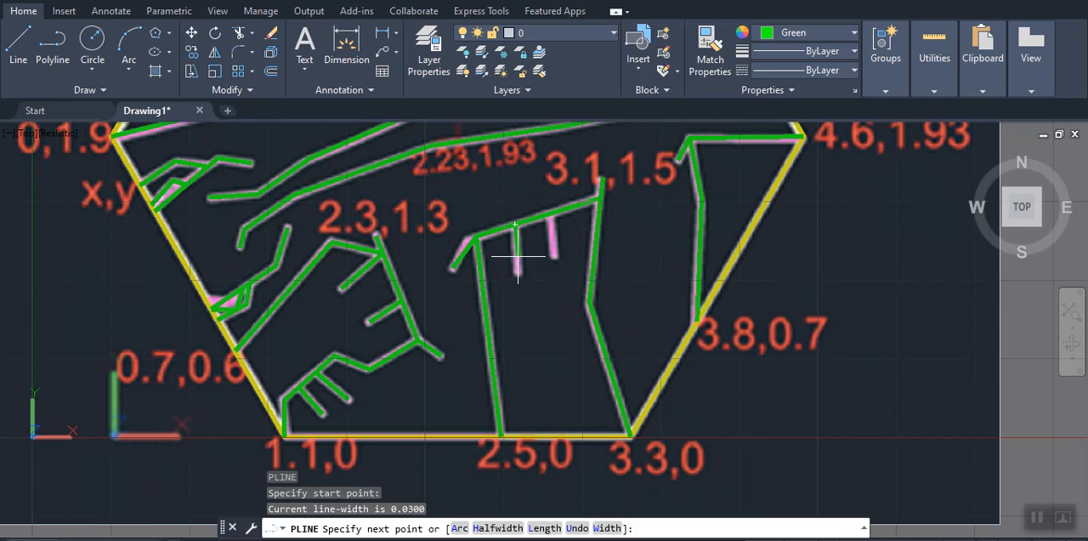
left_click(518, 274)
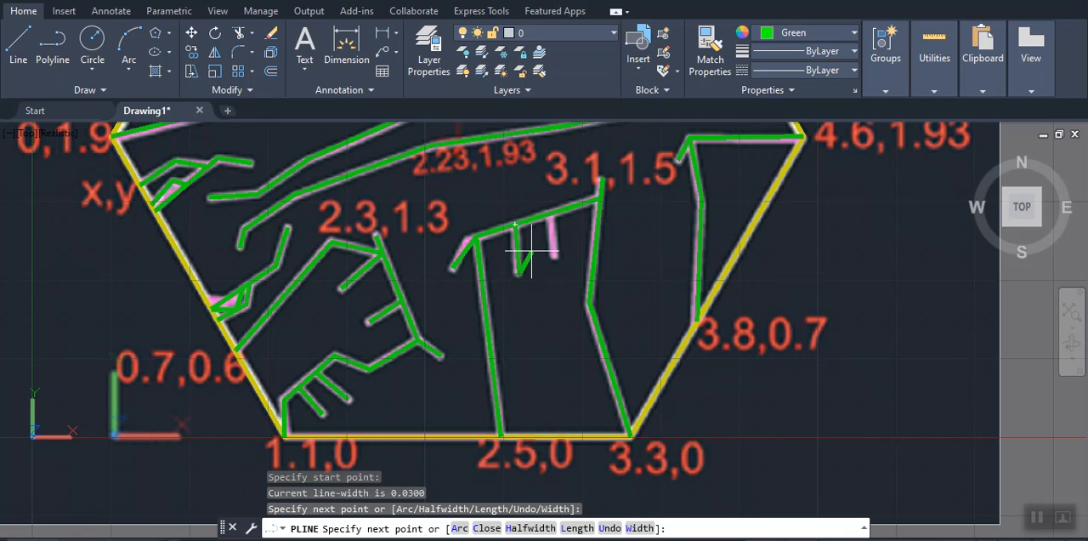
key("Return")
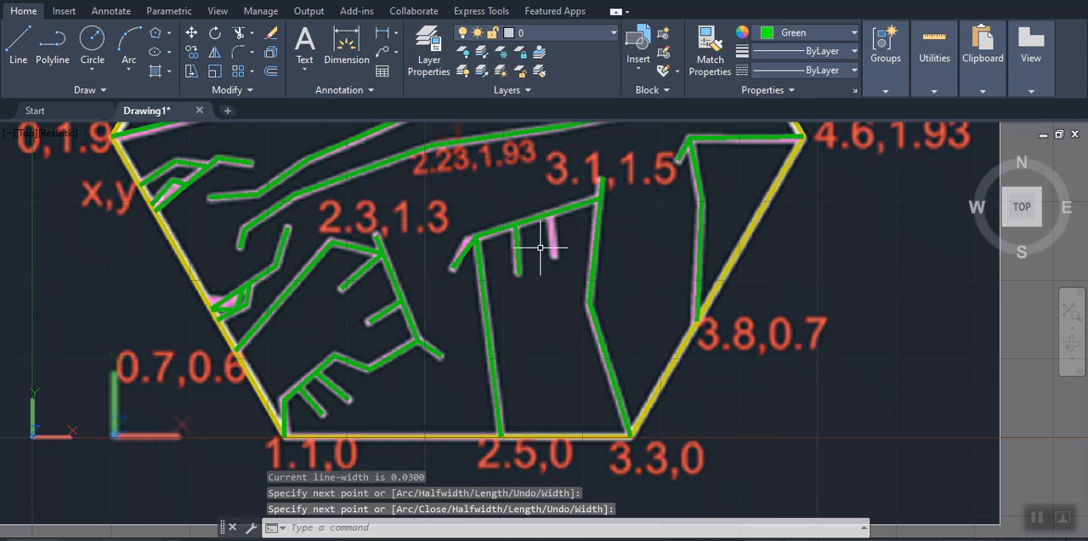
key("Return")
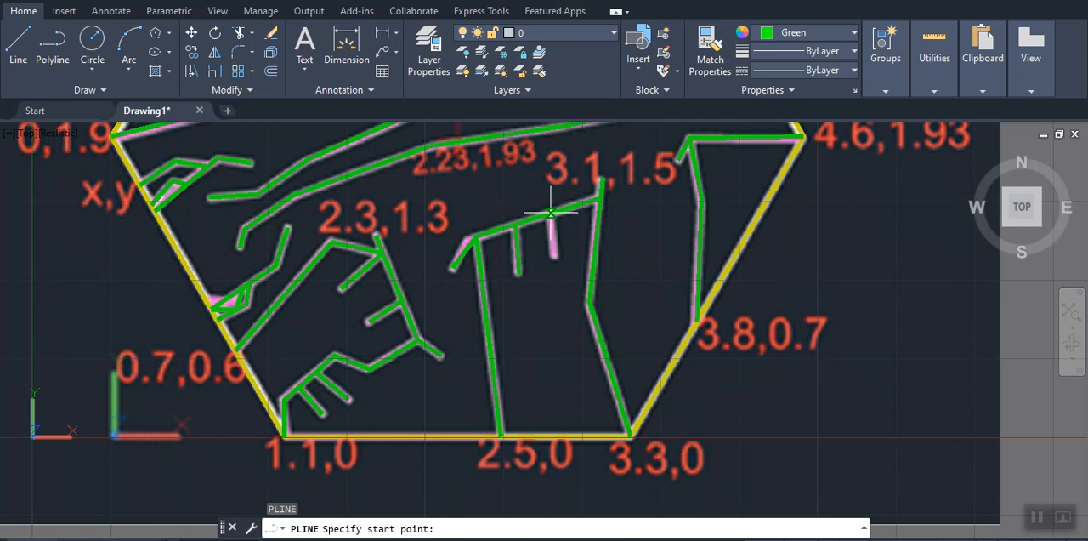
left_click(552, 210)
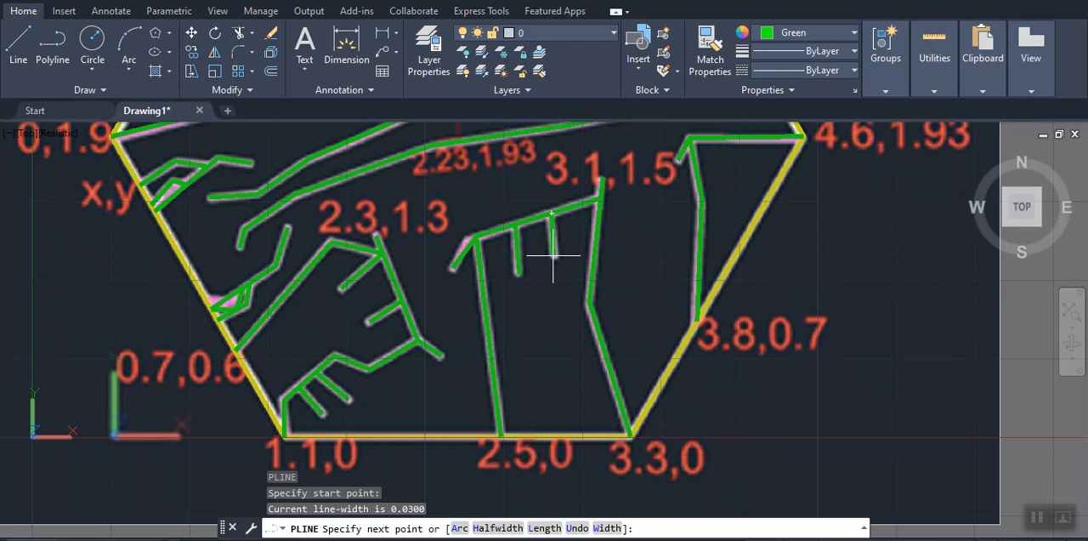
left_click(554, 257)
key("Return")
scroll(632, 271, "down", 4)
middle_click_drag(631, 294, 607, 437)
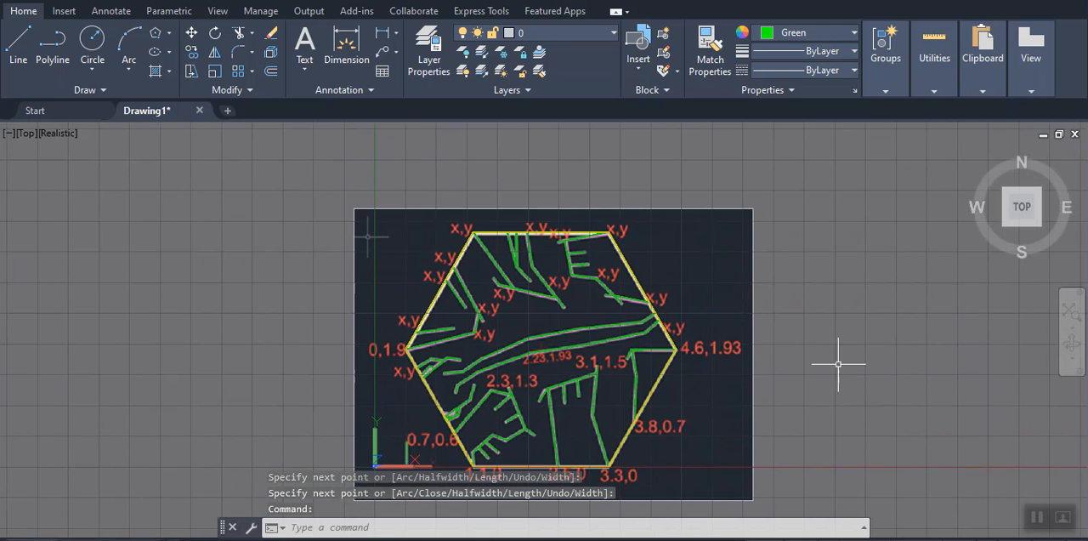
scroll(817, 317, "up", 2)
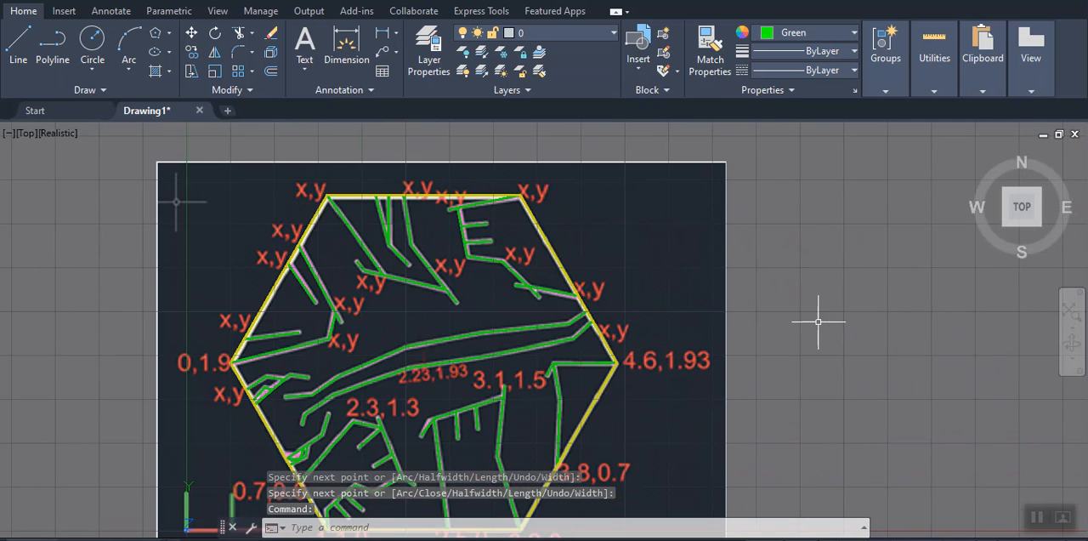
scroll(821, 316, "down", 2)
middle_click_drag(826, 313, 822, 276)
key("Escape")
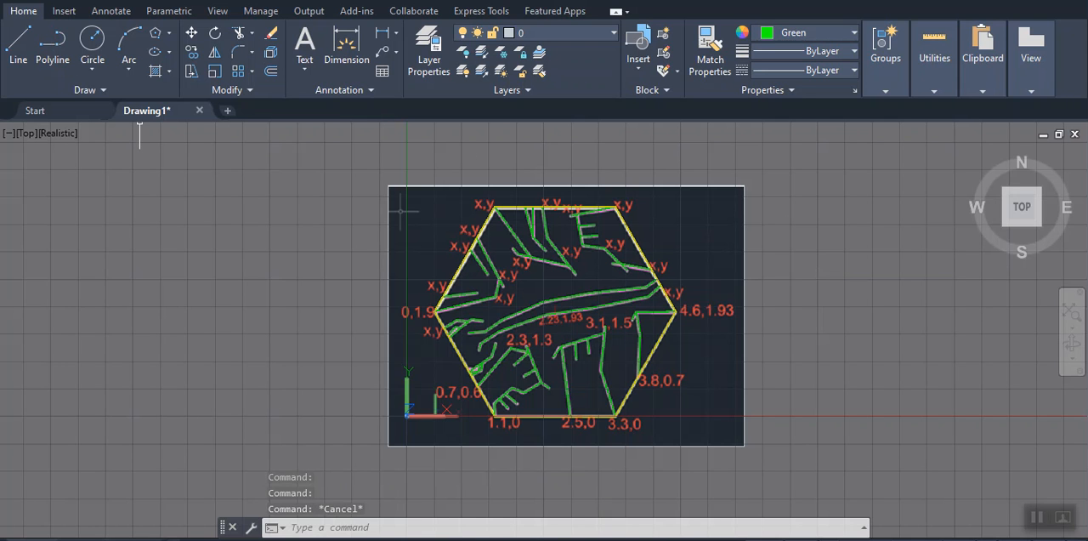
Save the drawing as ESHERS in the My Drive folder of Google Drive (G:)
left_click(13, 1)
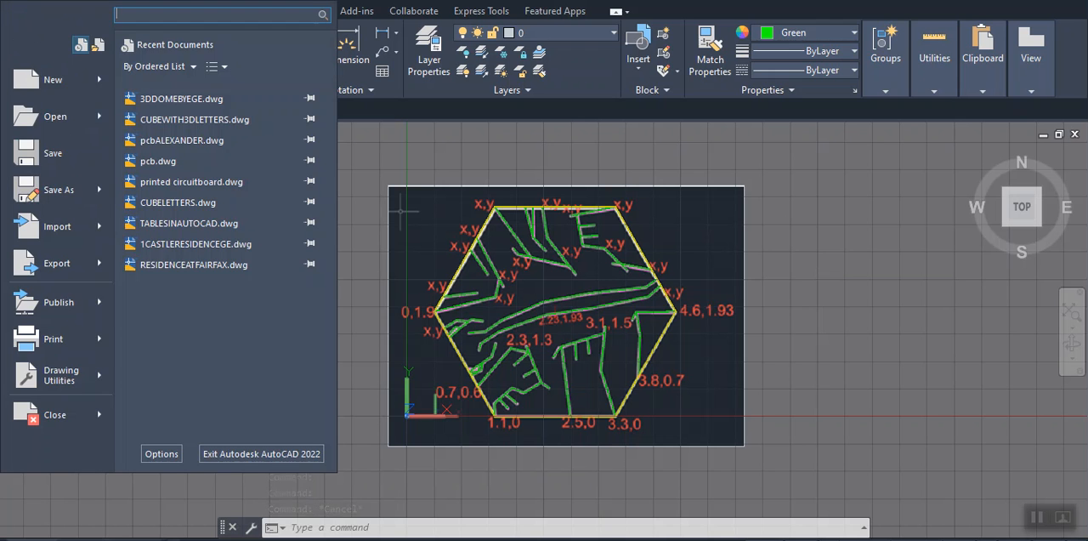
left_click(46, 191)
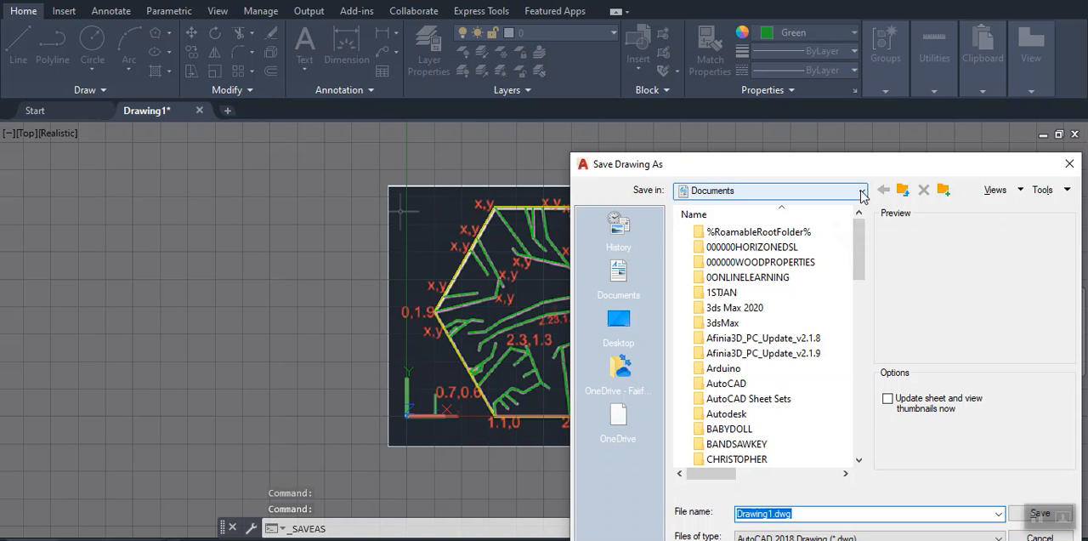
left_click(863, 195)
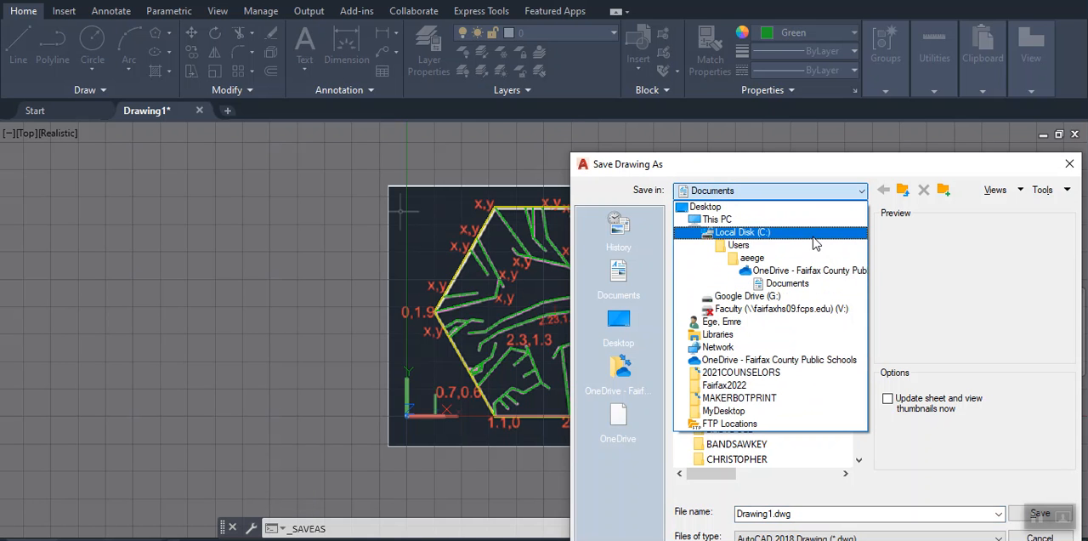
left_click(740, 296)
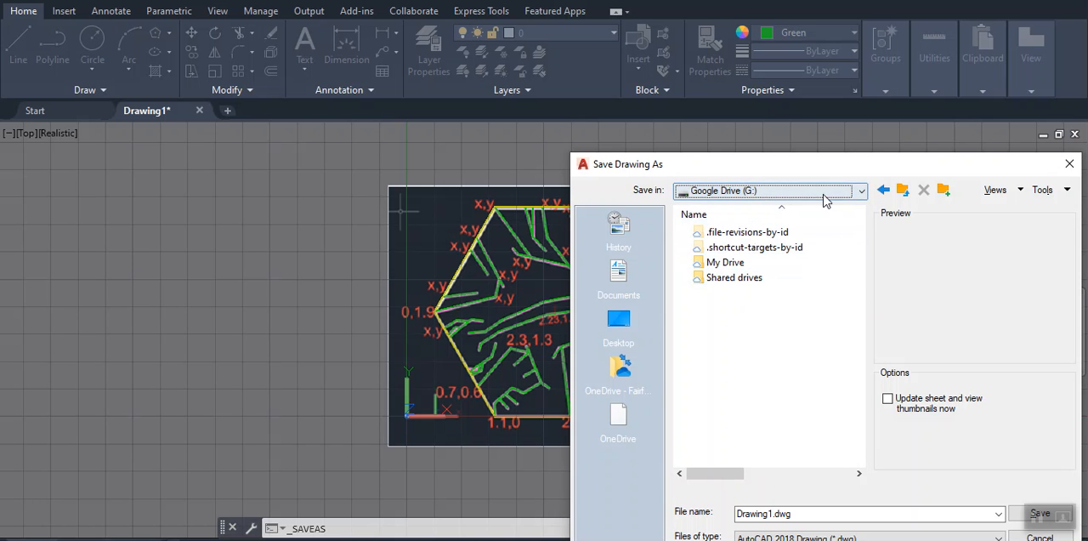
double_click(709, 263)
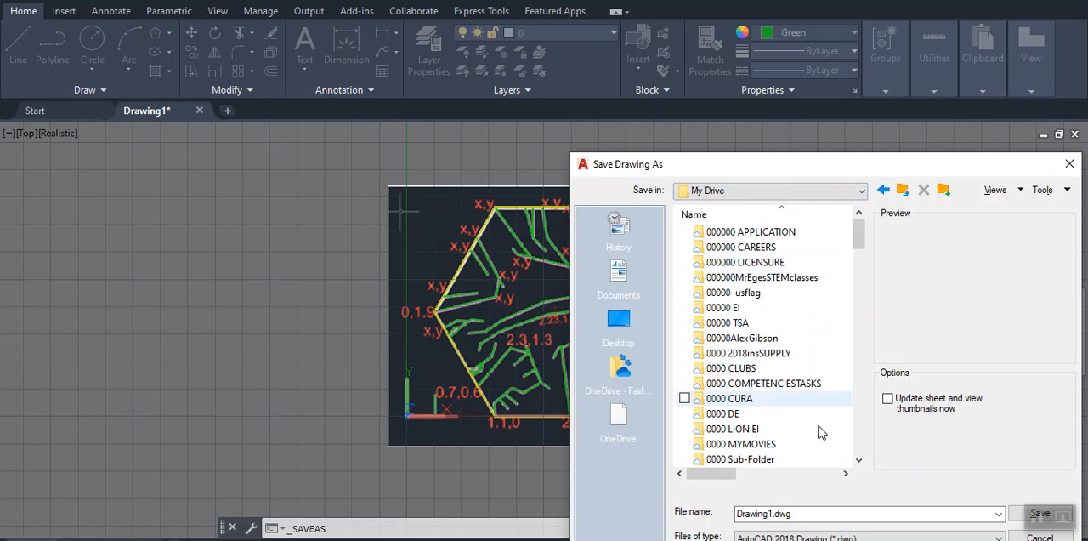
left_click(822, 512)
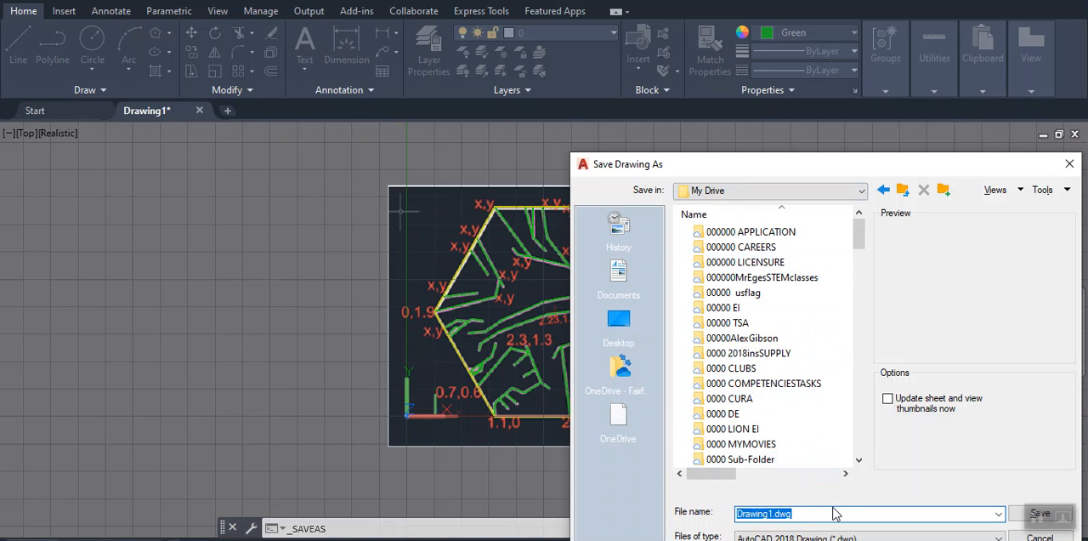
type("ESHERS")
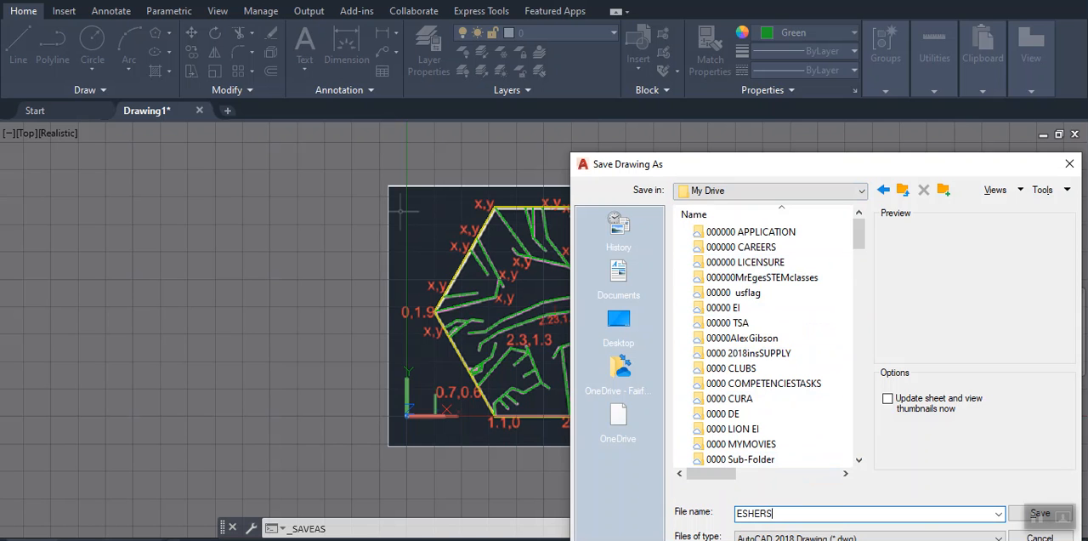
left_click(1037, 515)
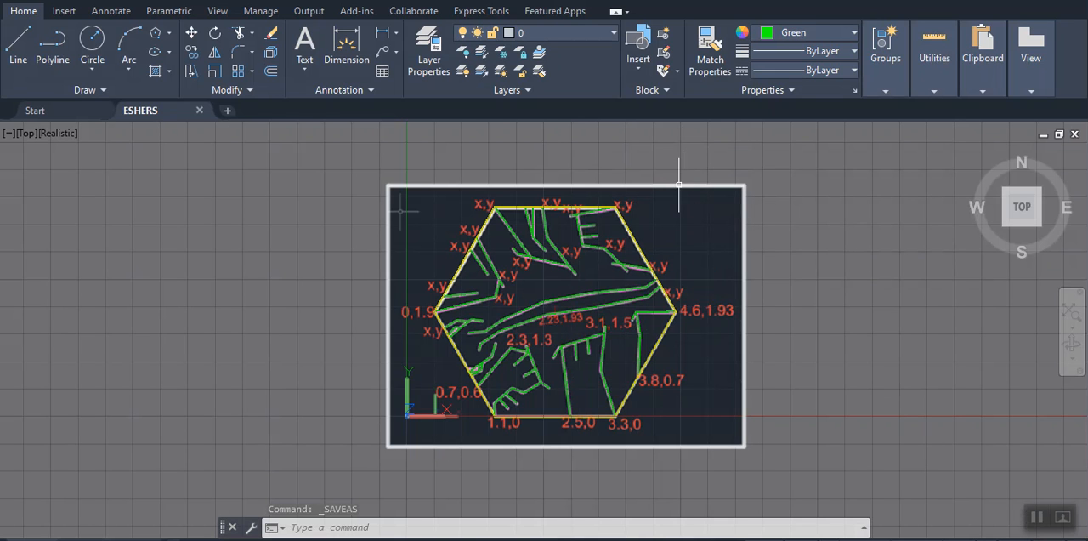
Delete the reference image behind the traced hexagon
left_click(680, 183)
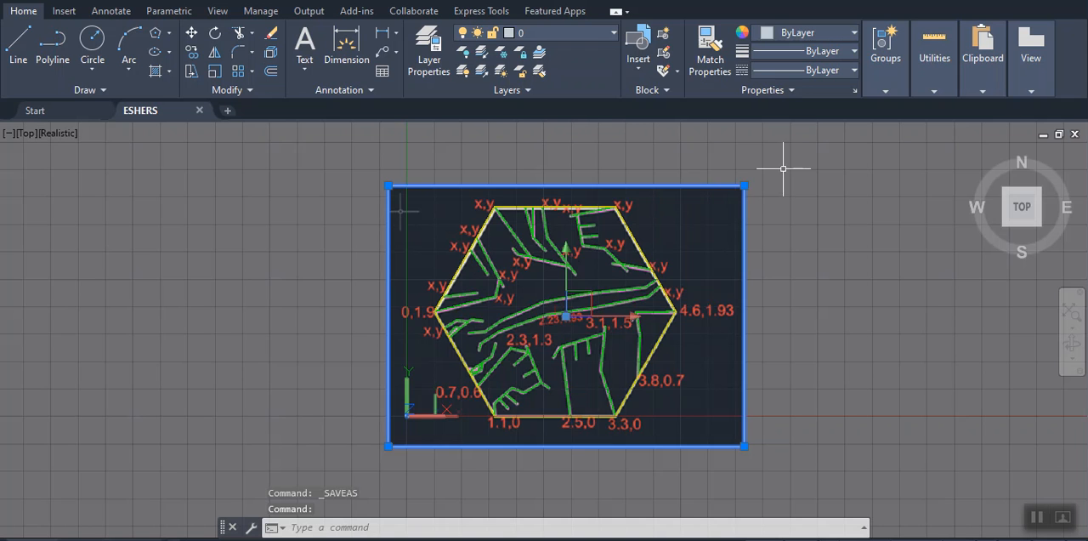
key("Delete")
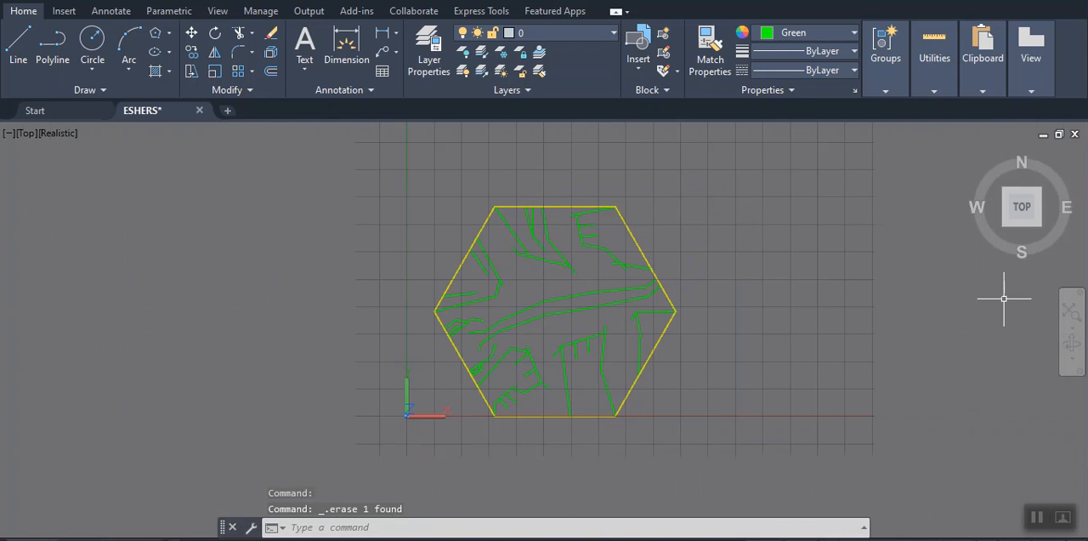
key("Escape")
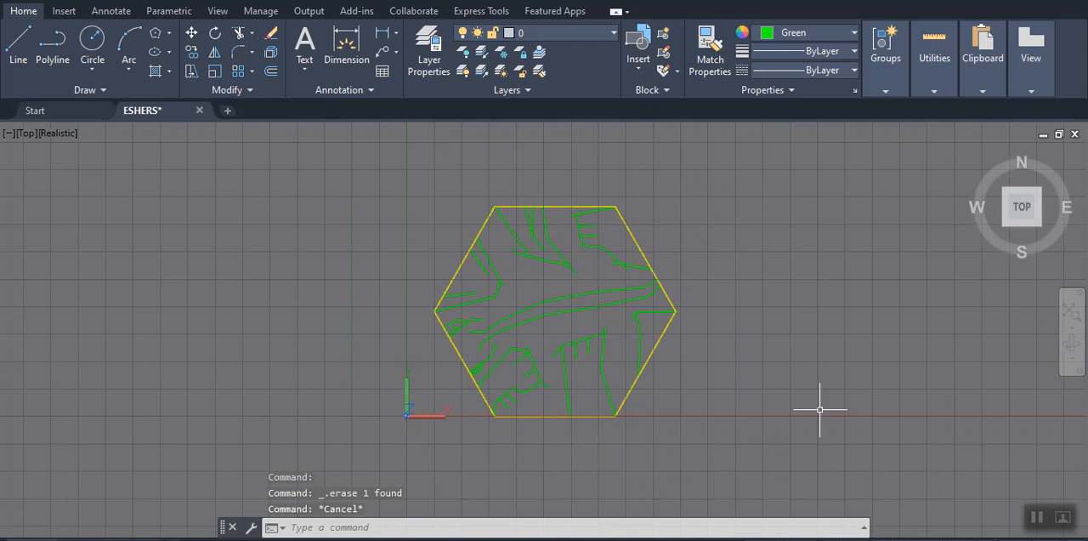